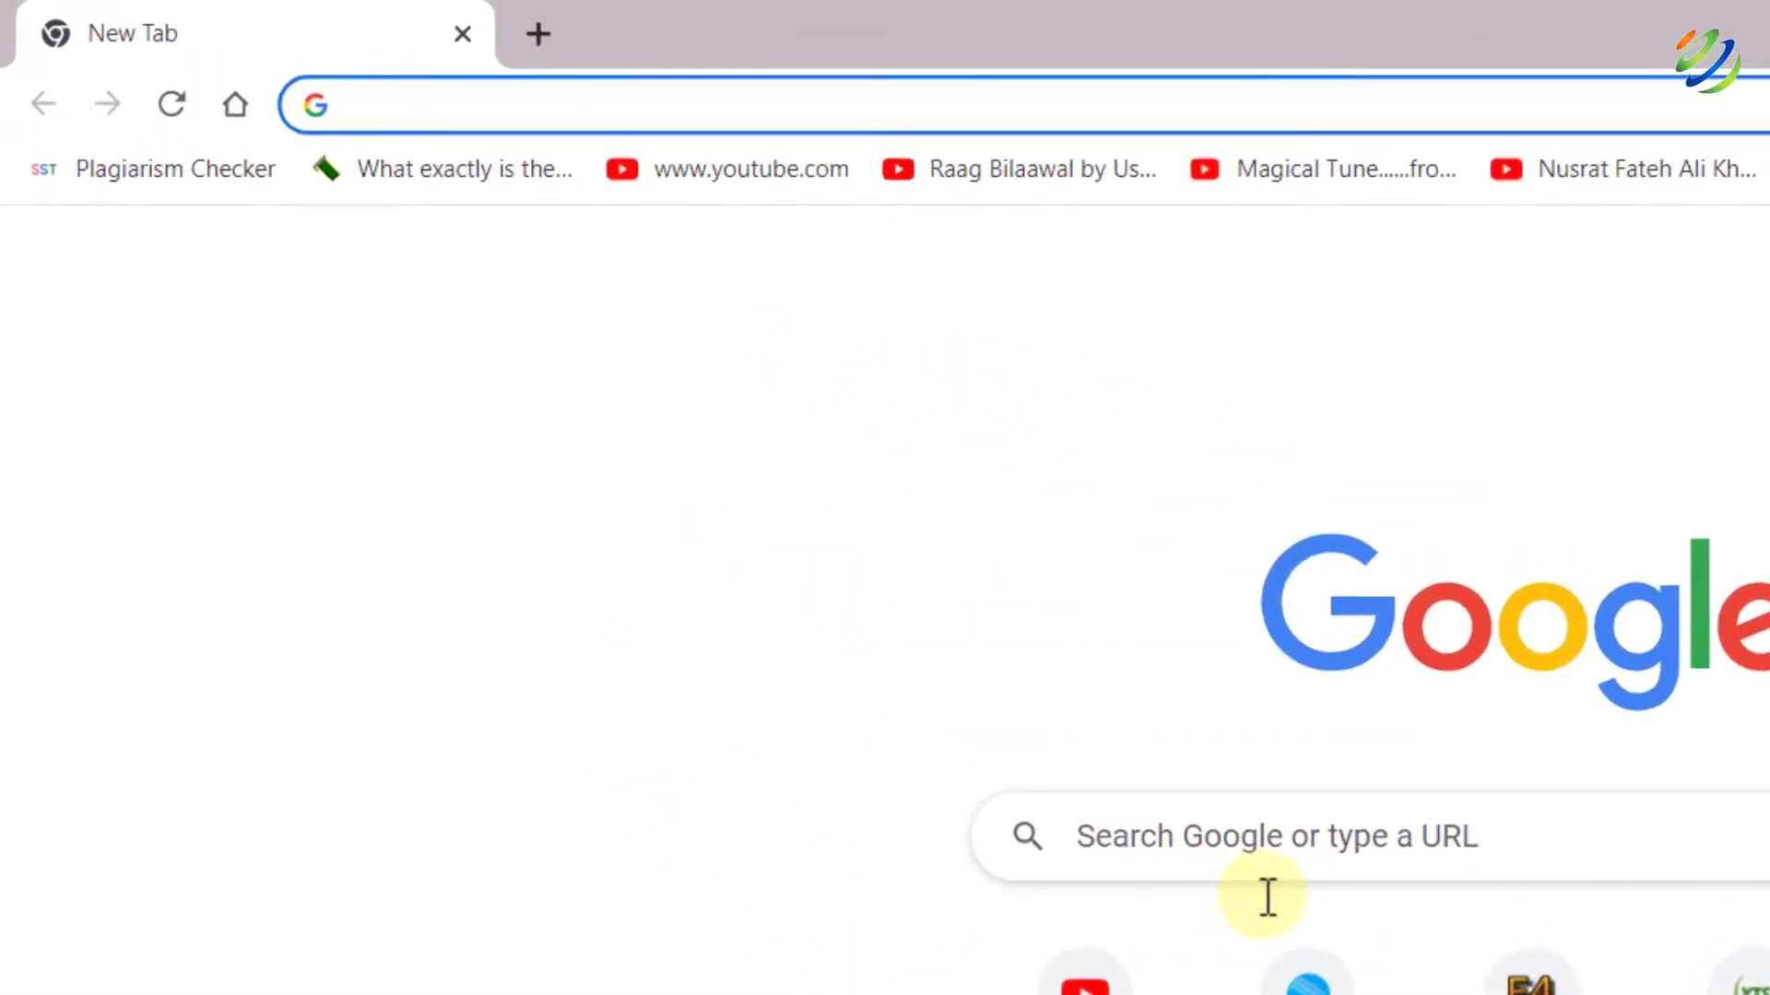
# Search the web for "visual studio download" and open Microsoft's Download Visual Studio Tools page.
pyautogui.write('visual stu')
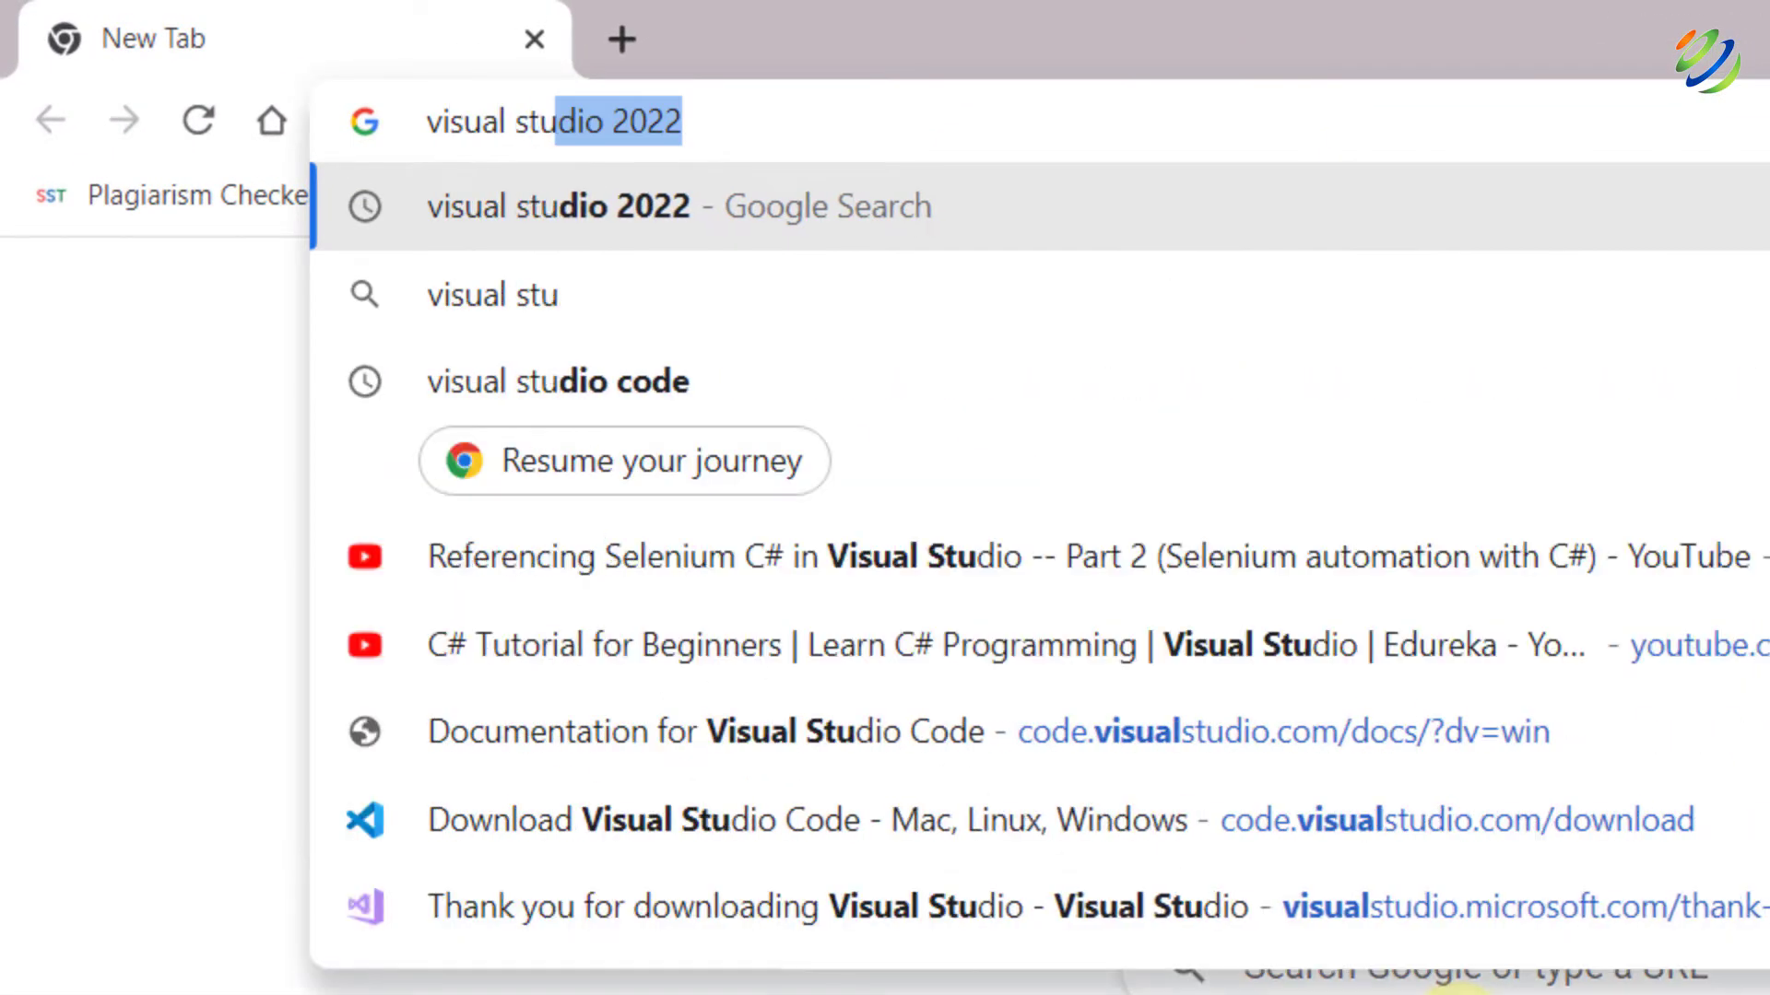
pyautogui.write('dio downlo')
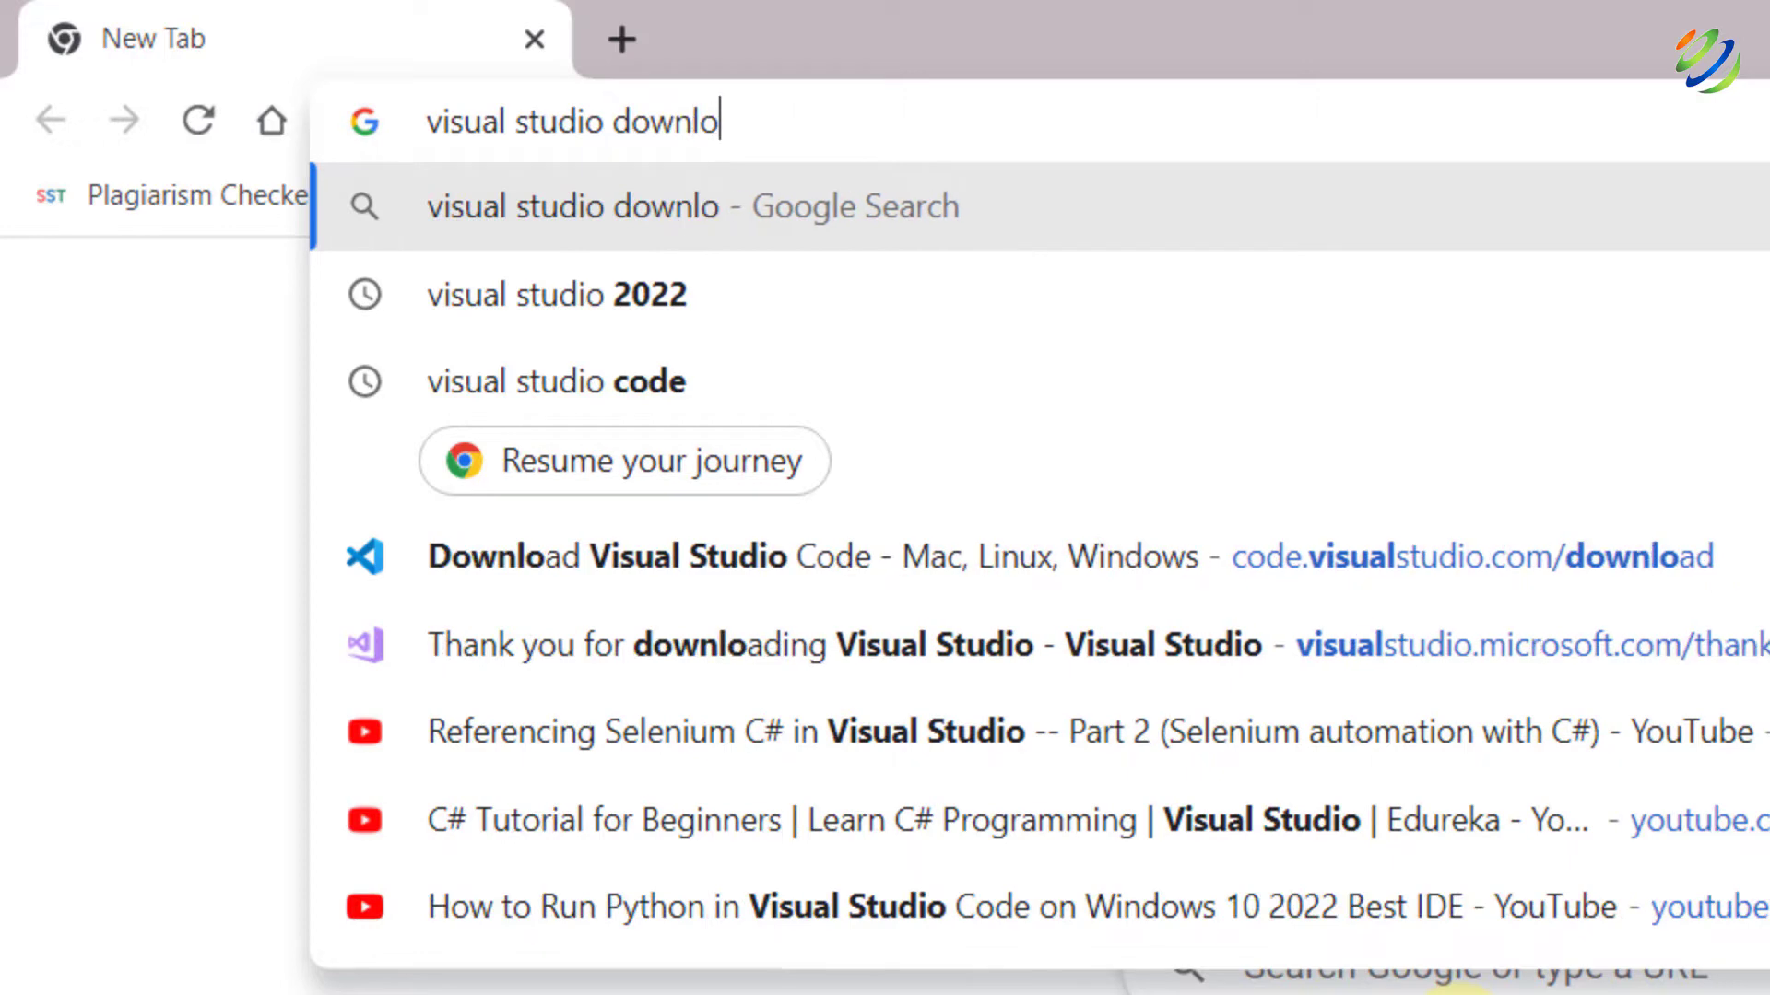
pyautogui.write('ad')
pyautogui.press('Return')
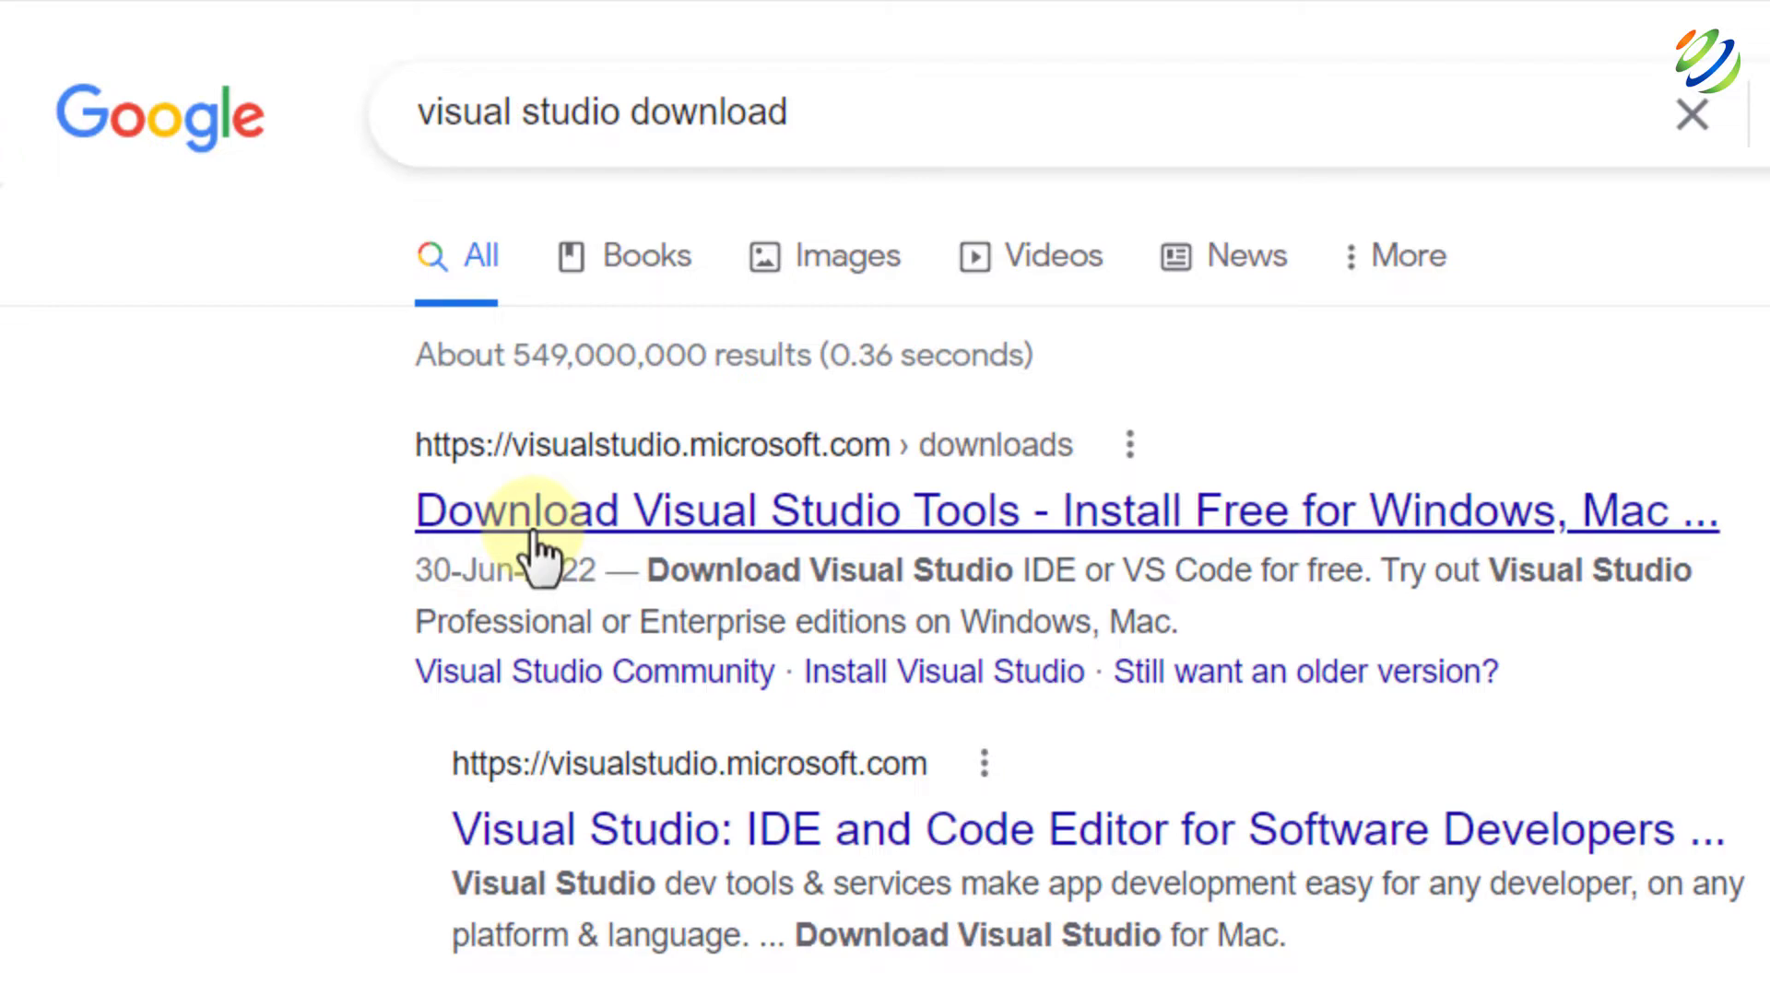
pyautogui.click(616, 523)
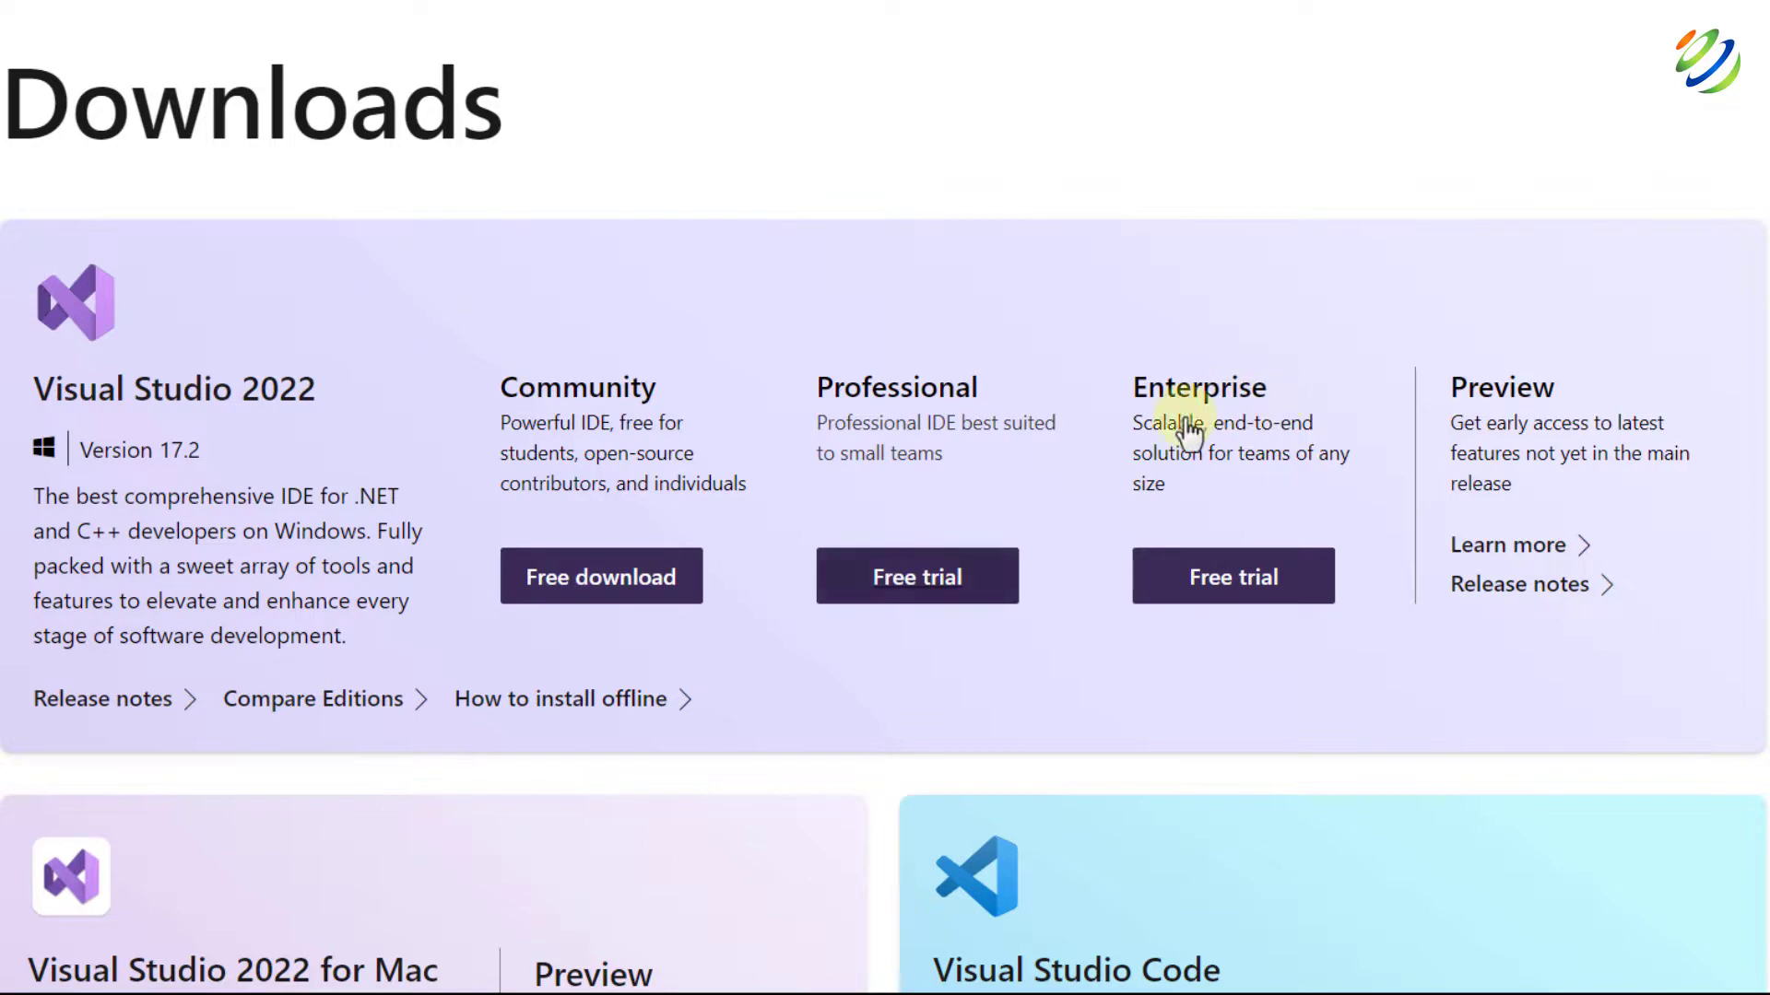
# Download the free Visual Studio 2022 Community setup file, run it, and continue into the installer.
pyautogui.click(599, 583)
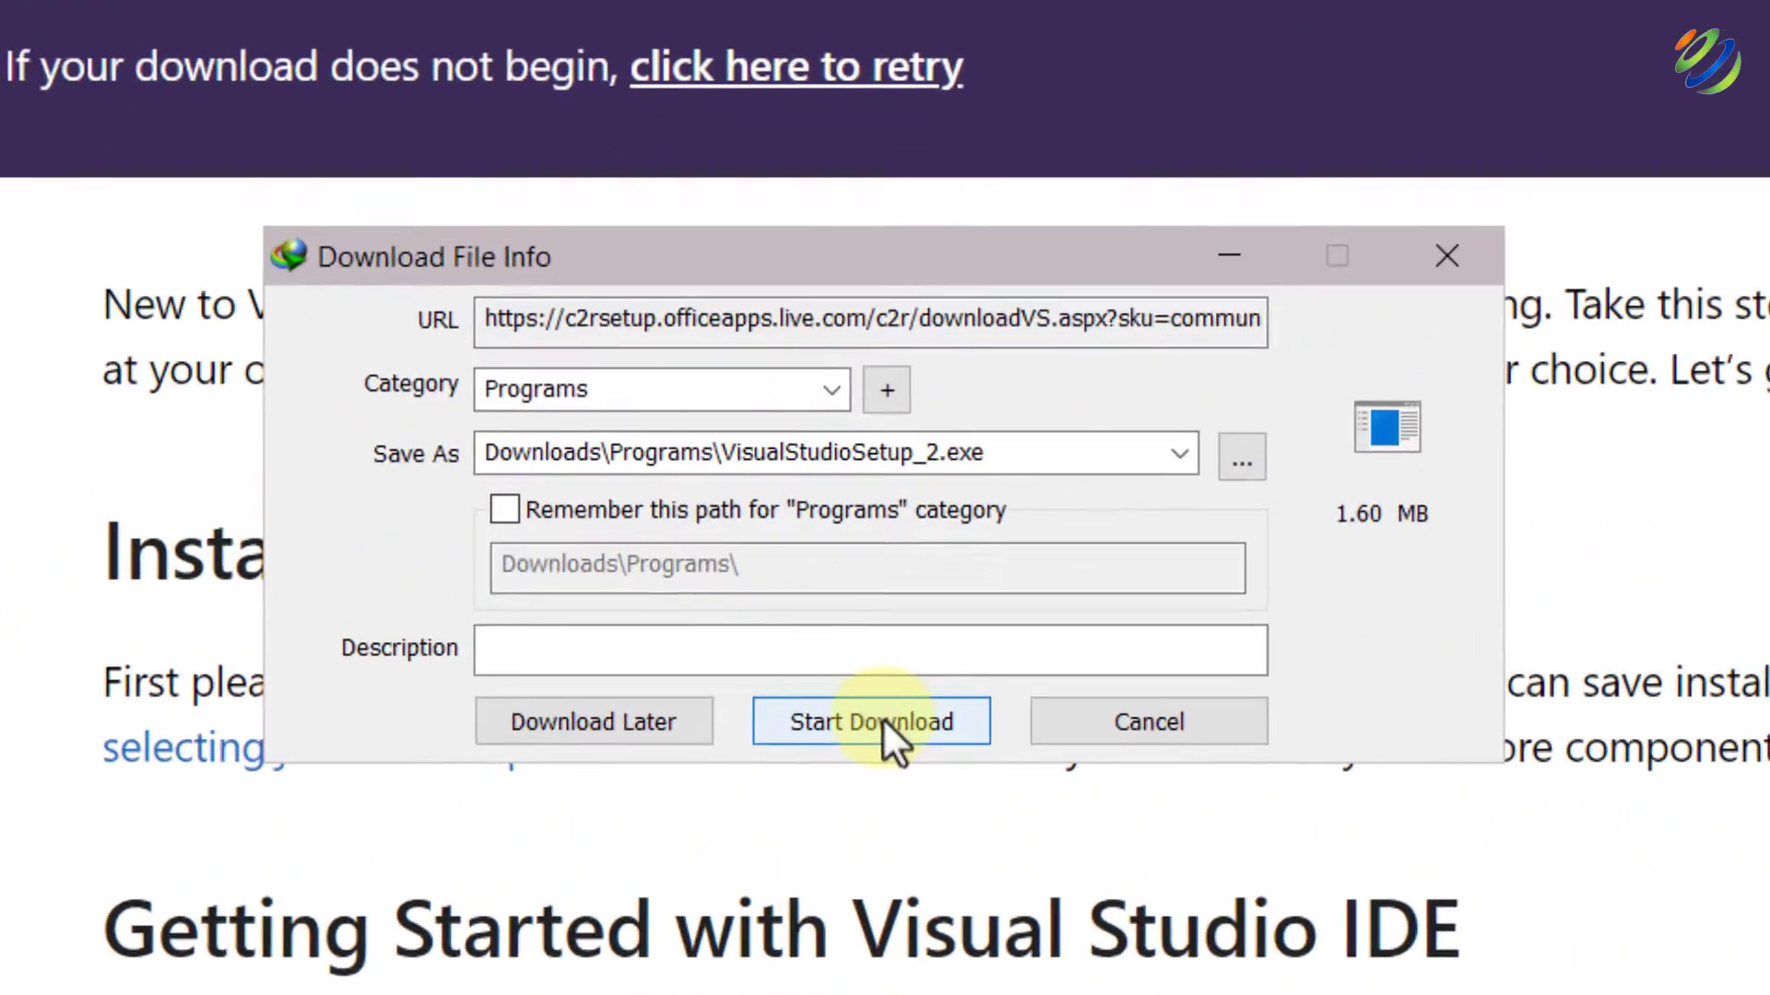
pyautogui.click(882, 610)
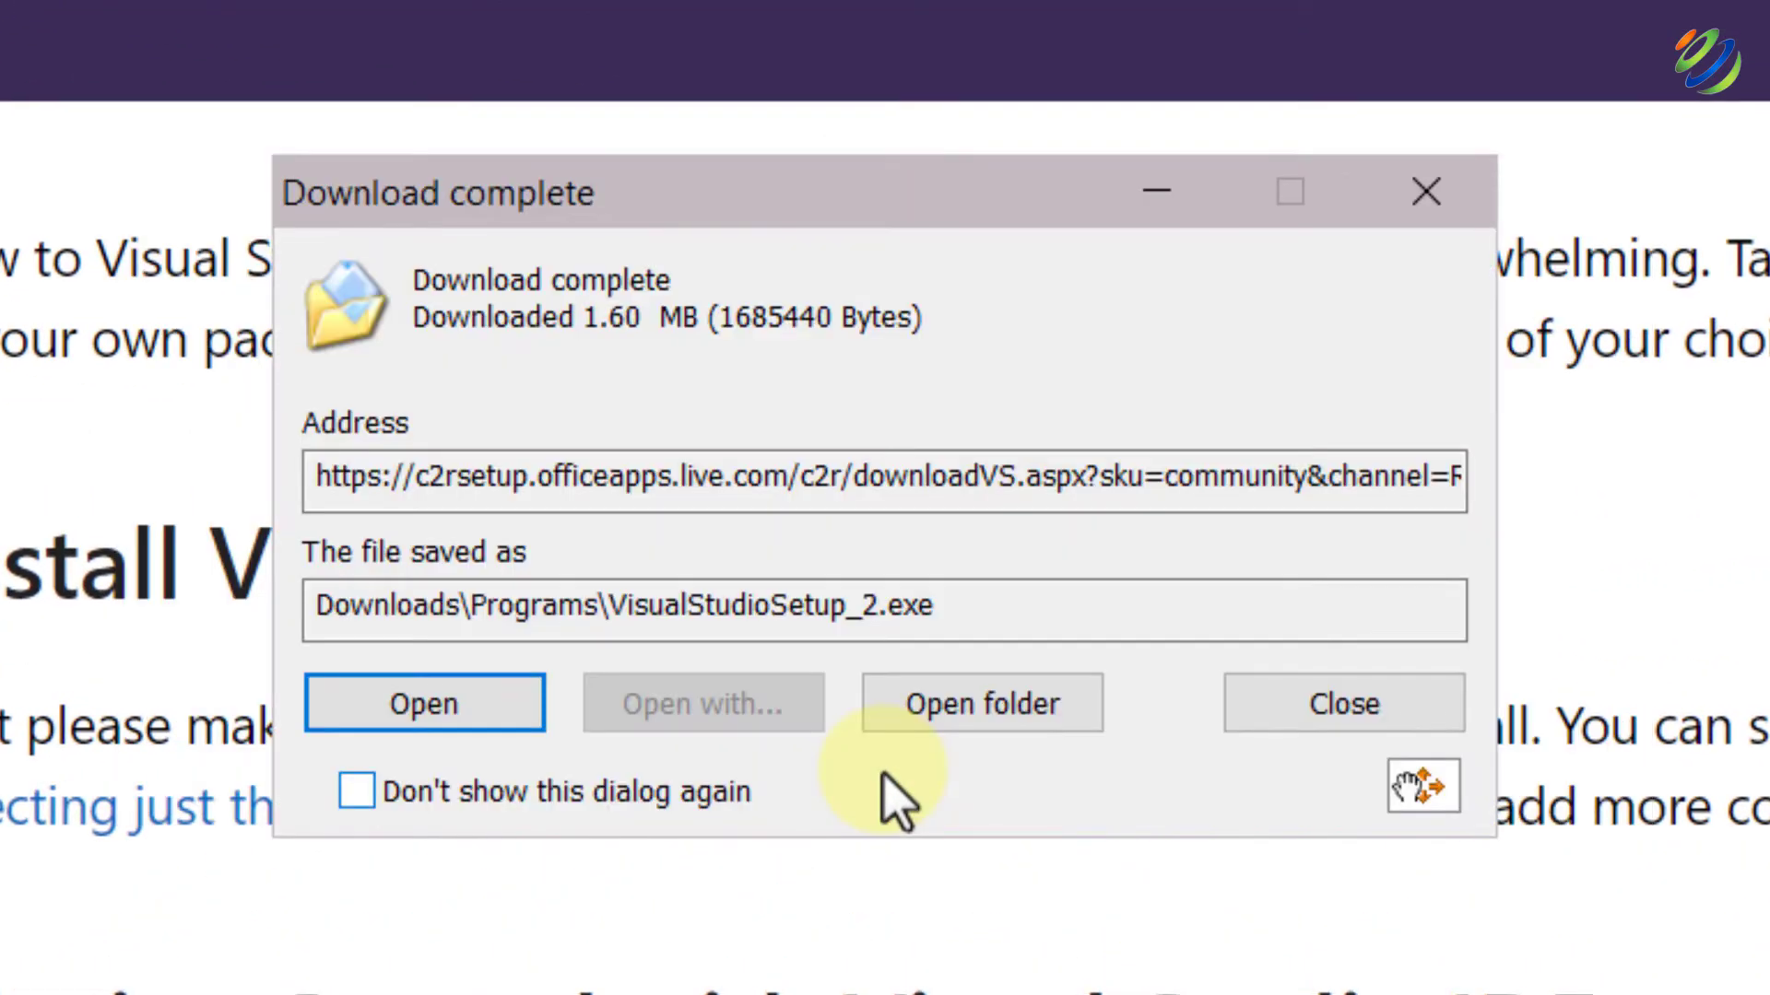
pyautogui.click(434, 711)
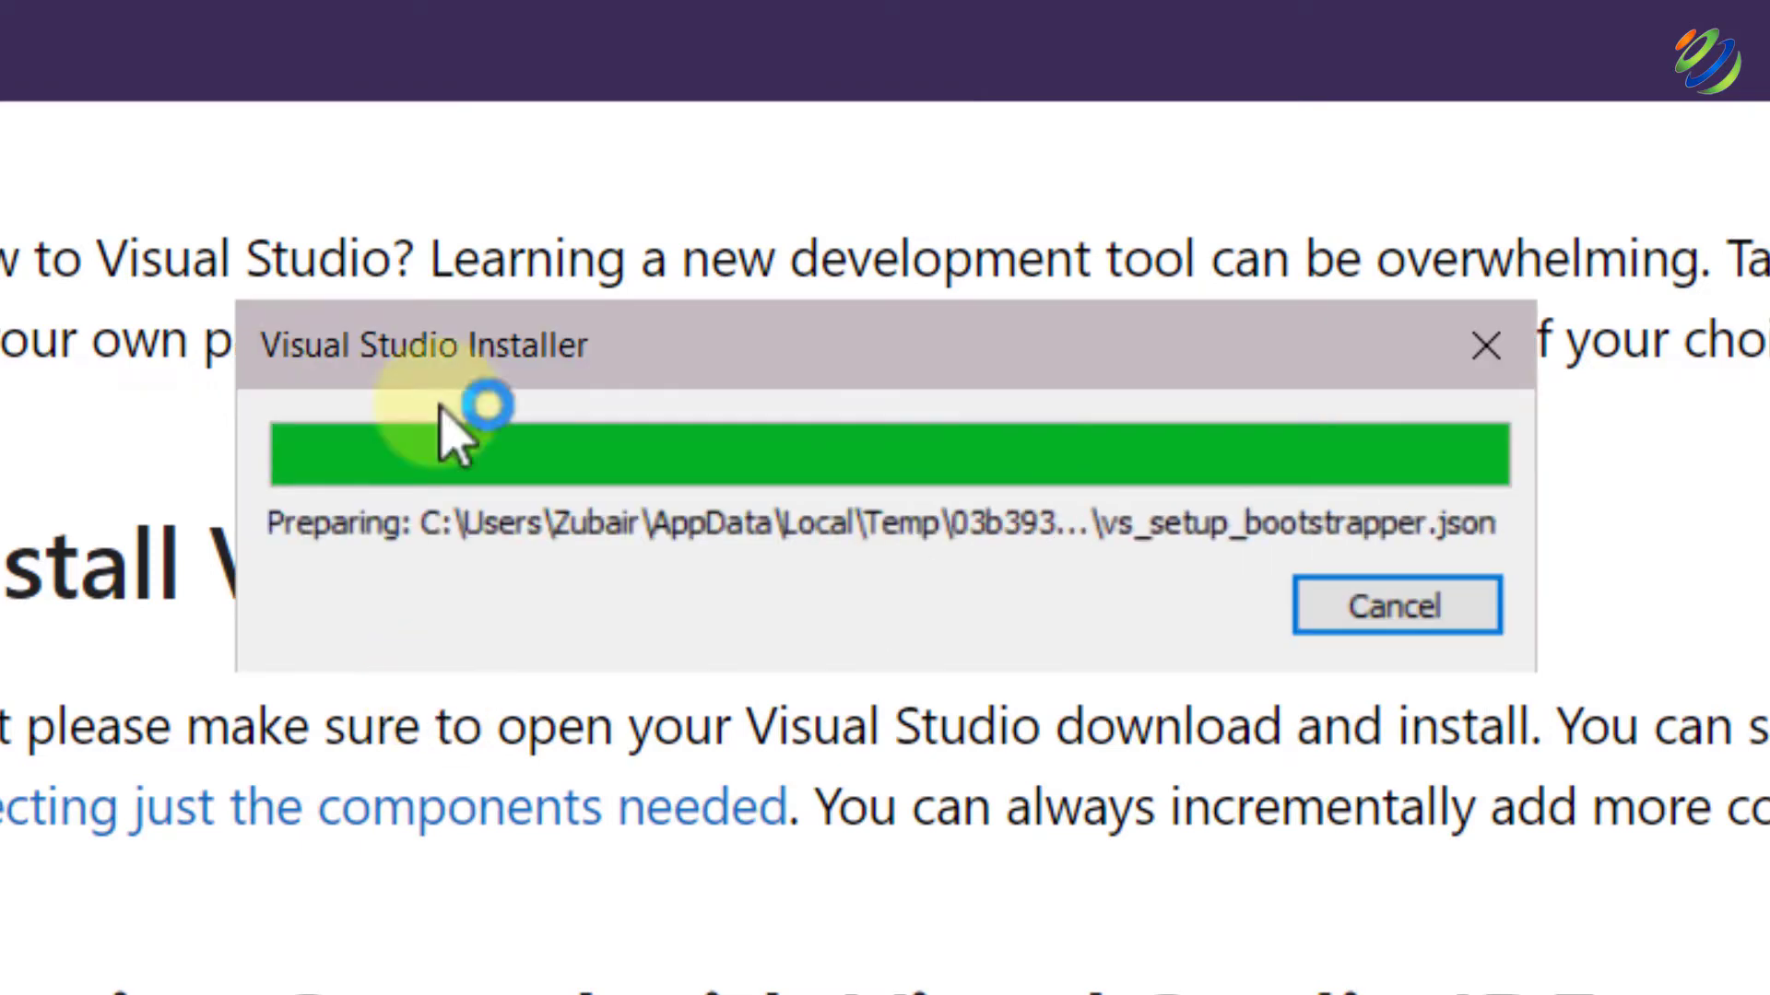
pyautogui.click(1345, 841)
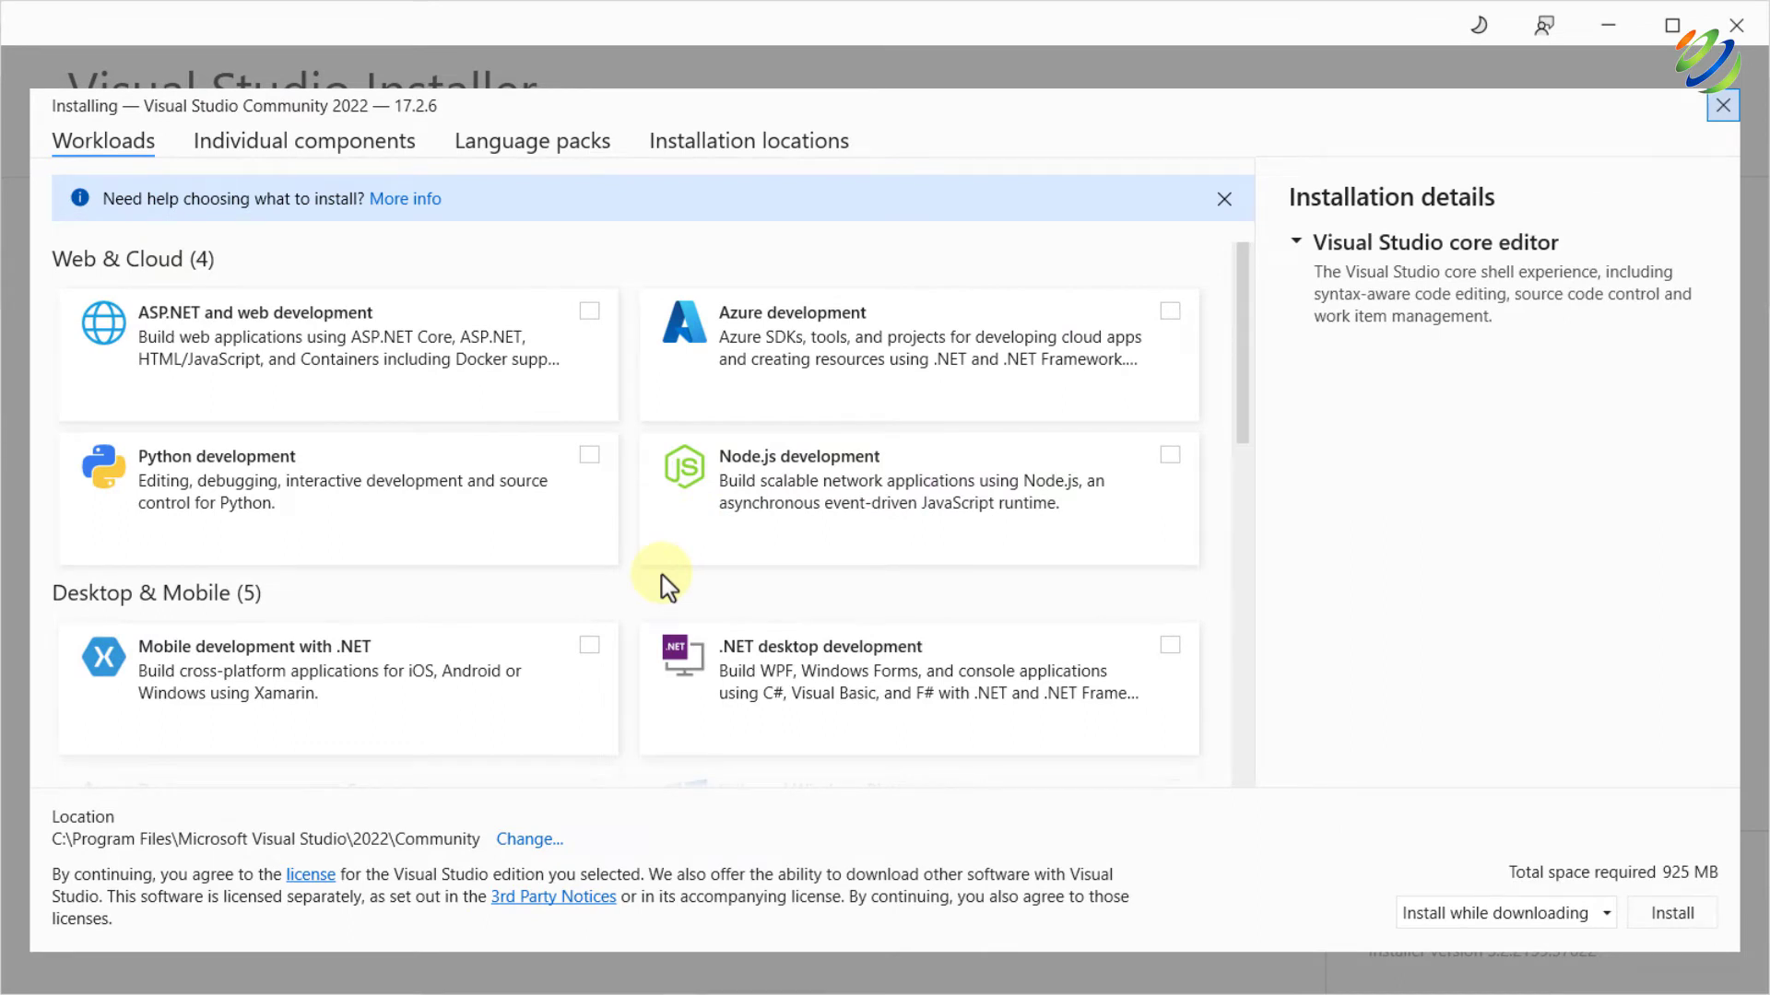
# Review the available workloads and include .NET desktop development in the installation.
pyautogui.press('Tab')
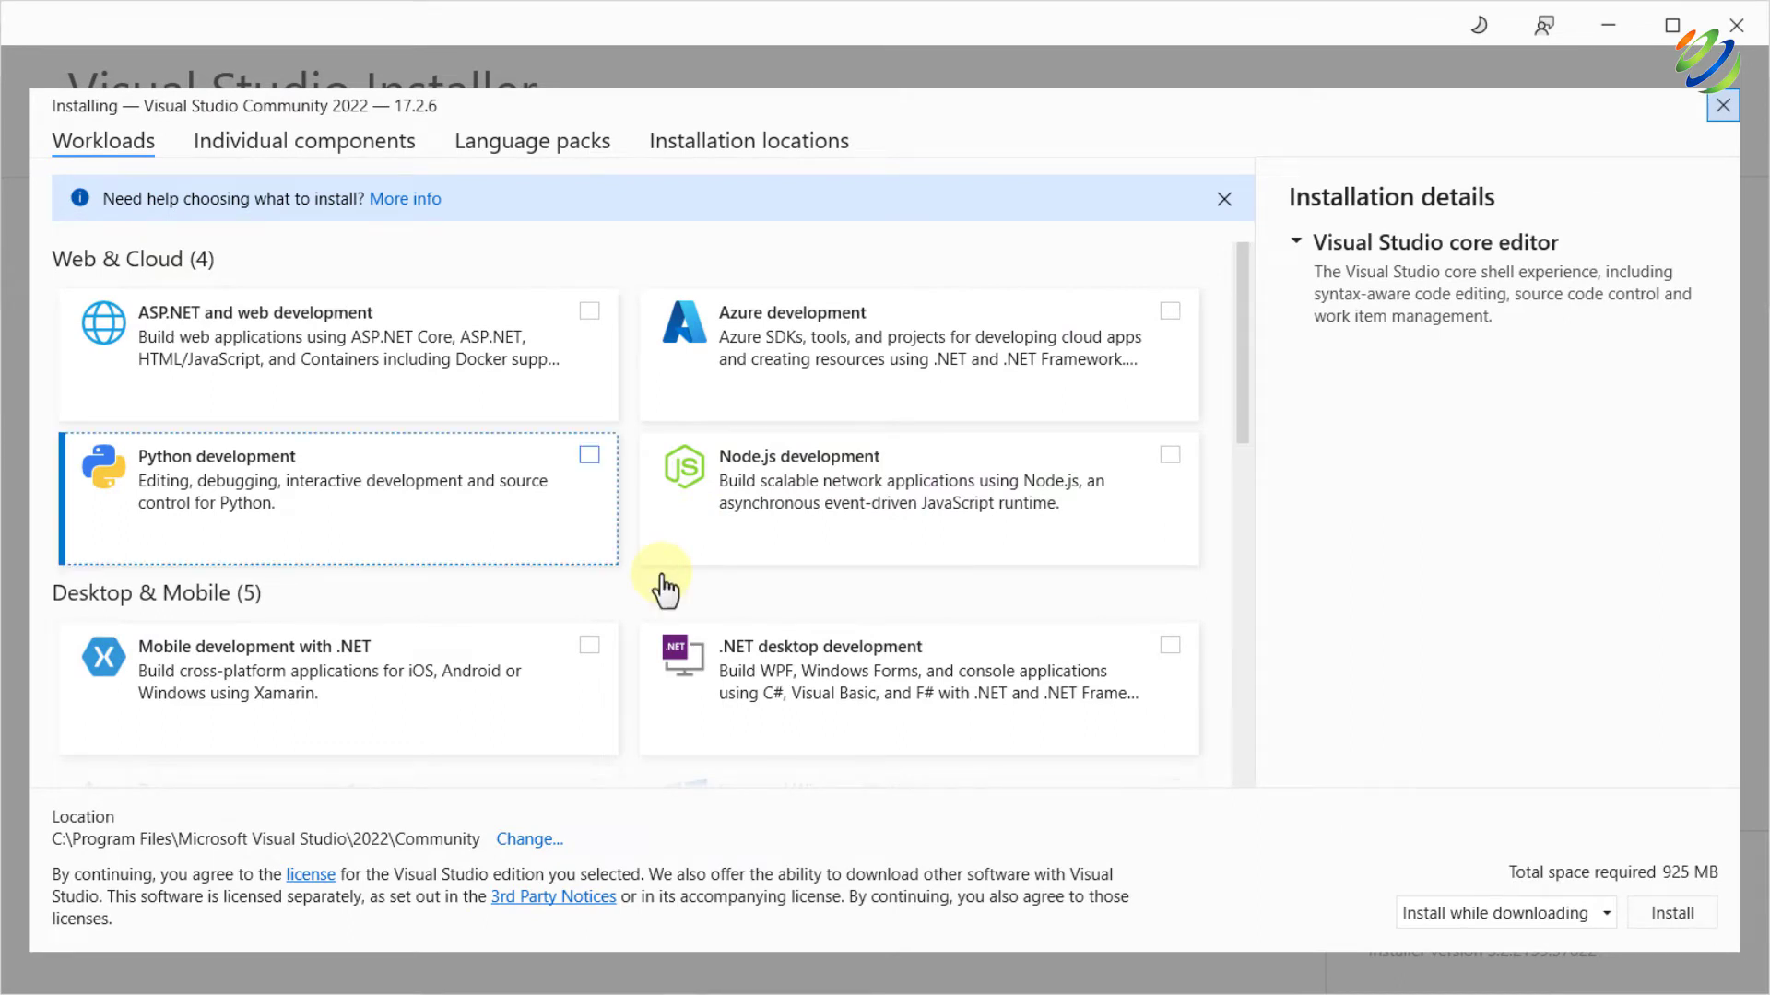
pyautogui.press('Up')
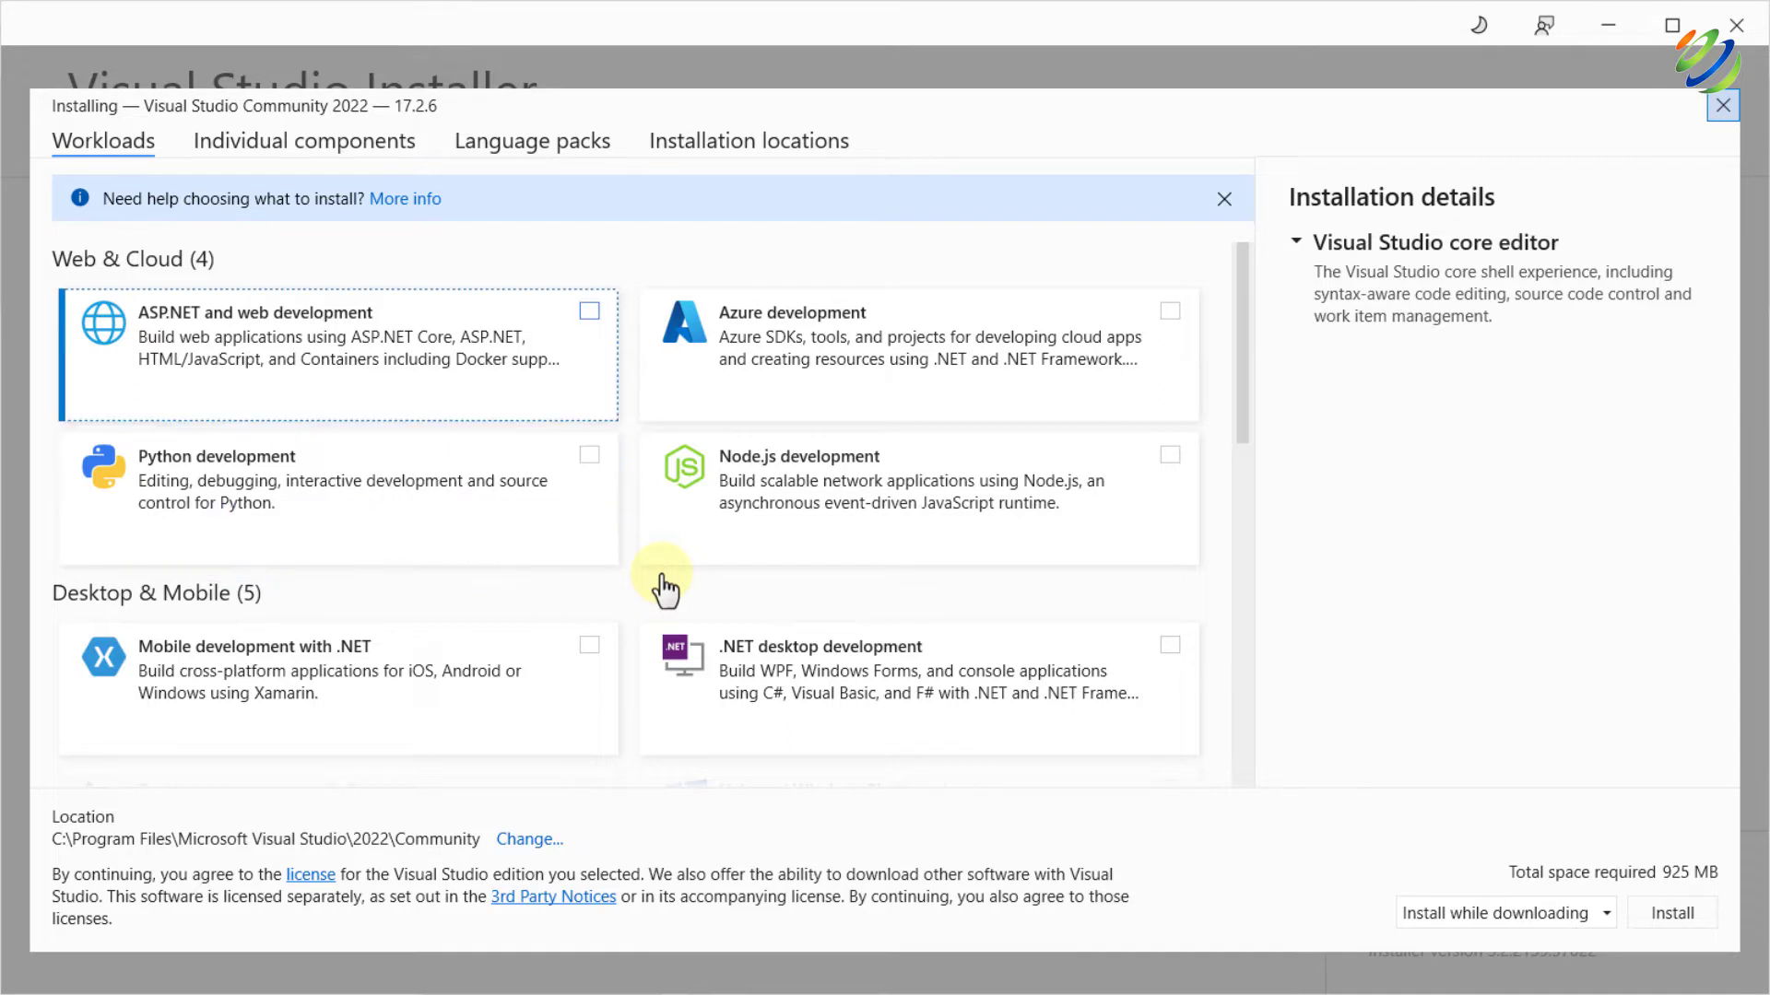
pyautogui.press('Right')
pyautogui.press('Down')
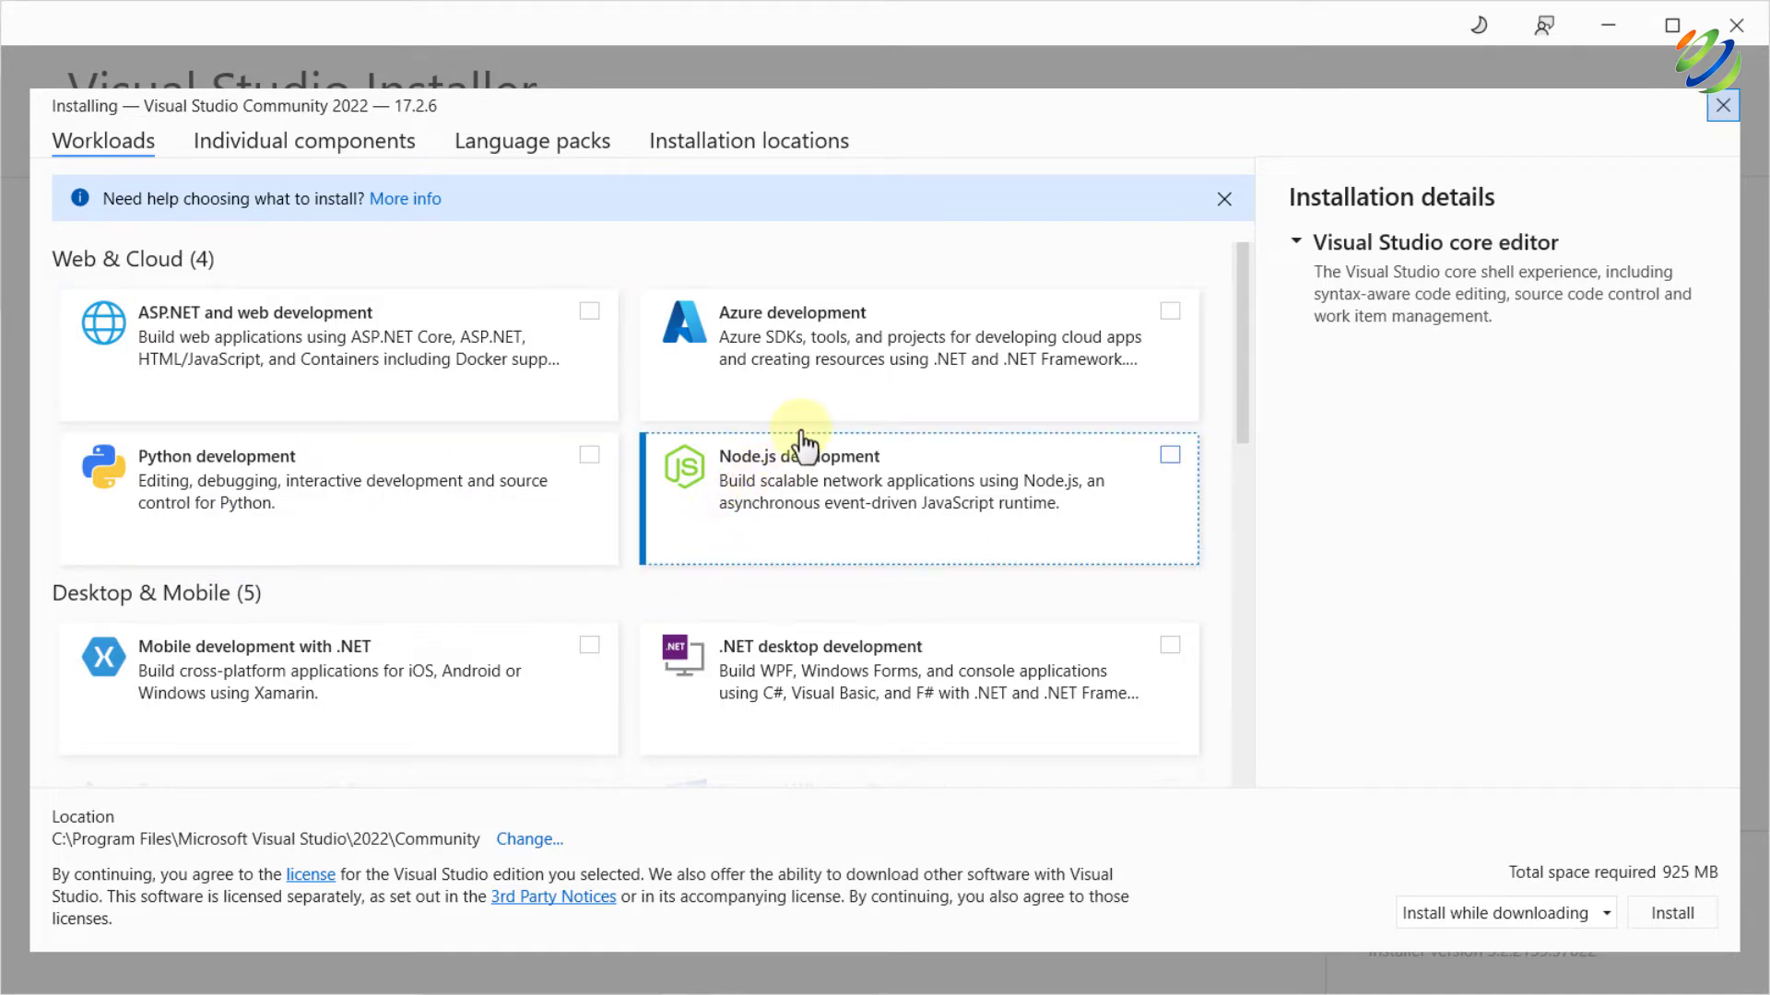
pyautogui.press('Right')
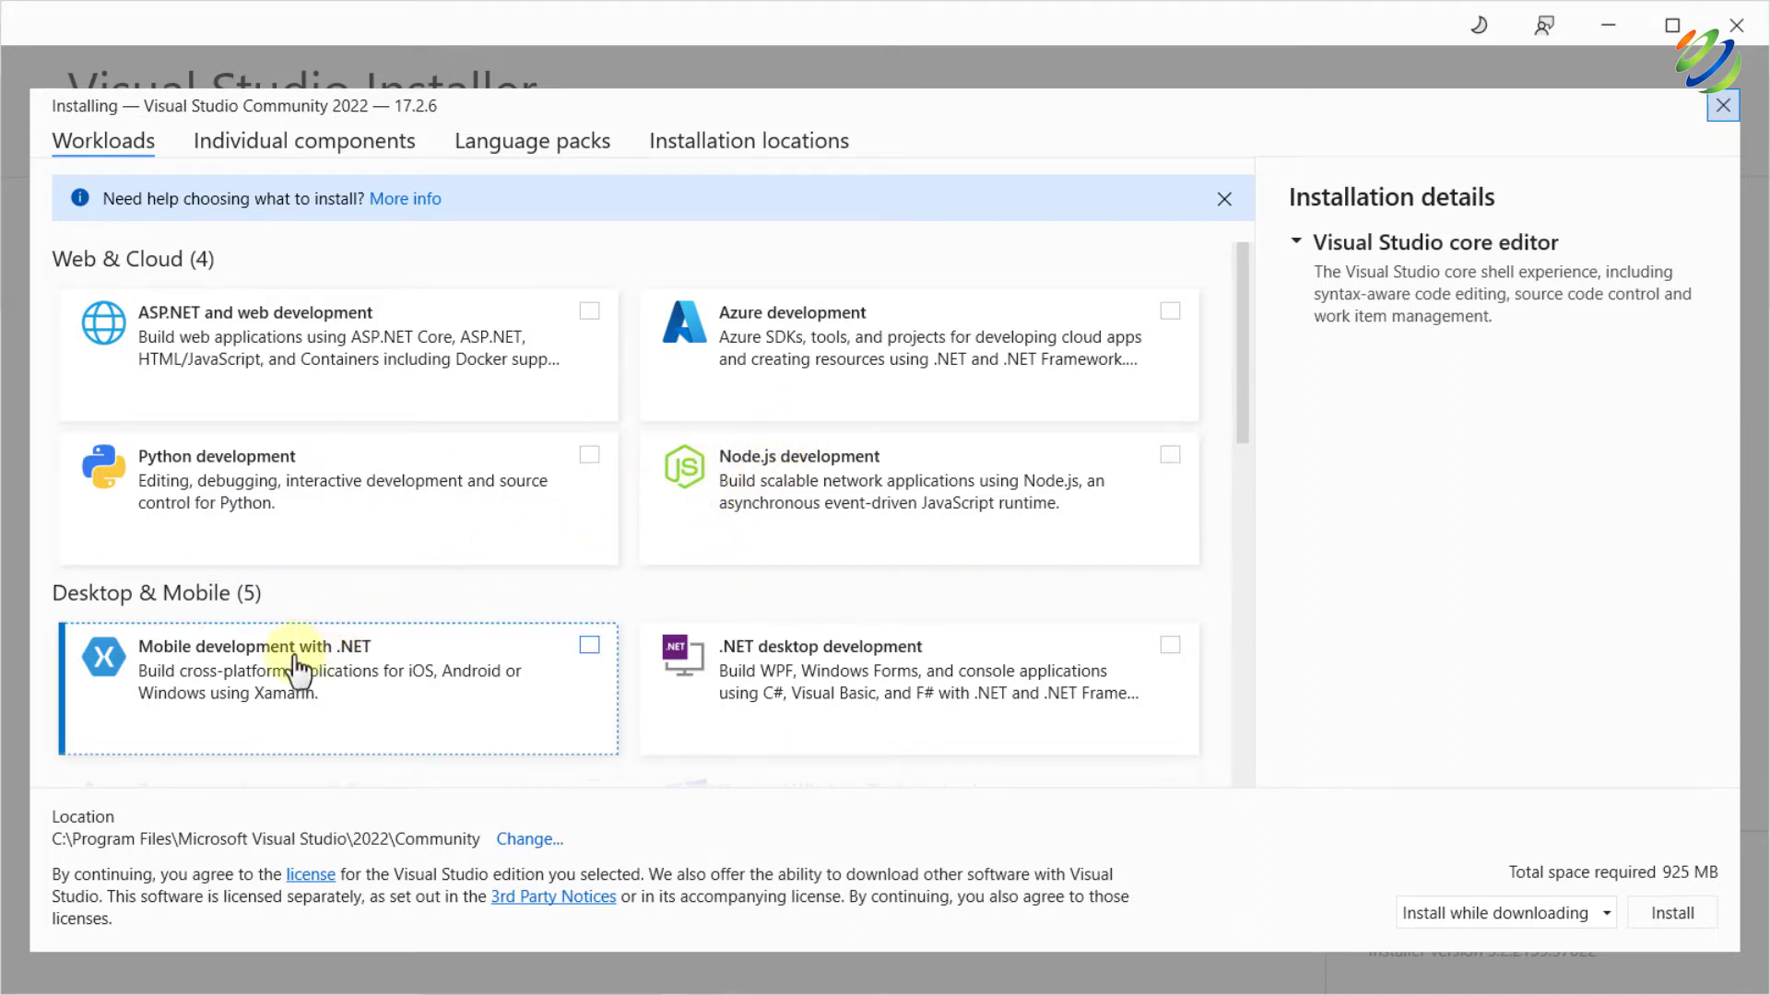
pyautogui.press('Right')
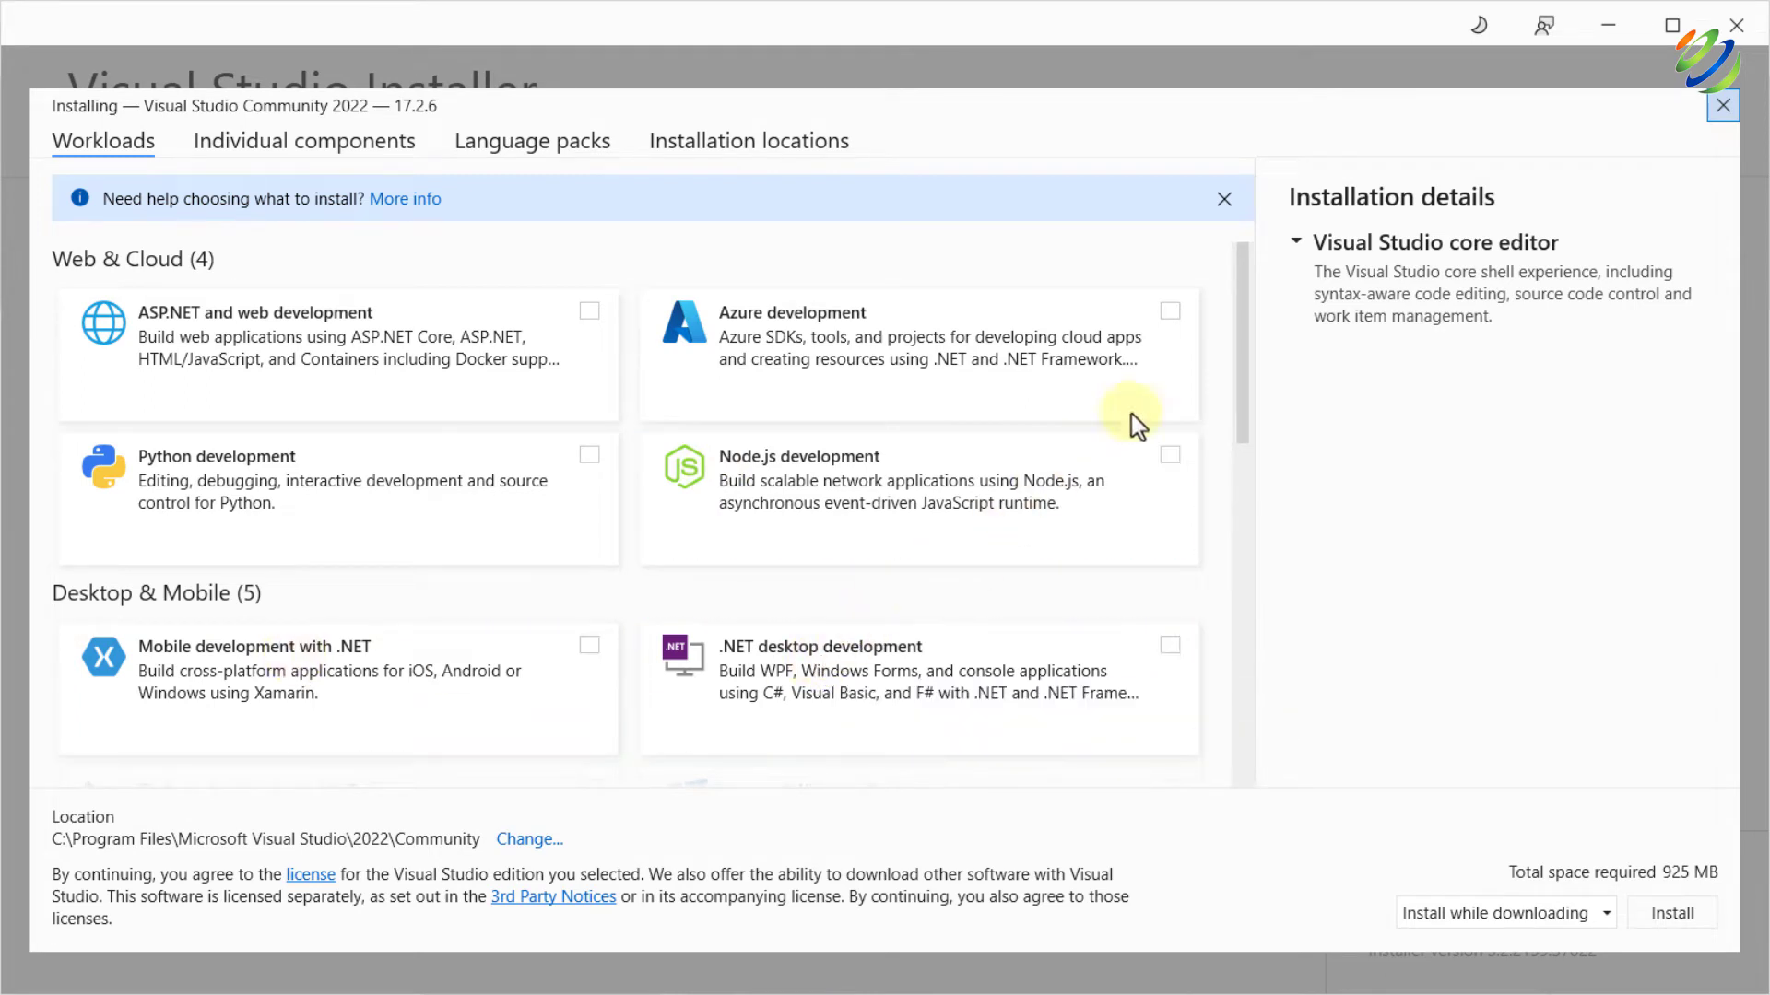
pyautogui.moveTo(1244, 325); pyautogui.dragTo(1252, 401)
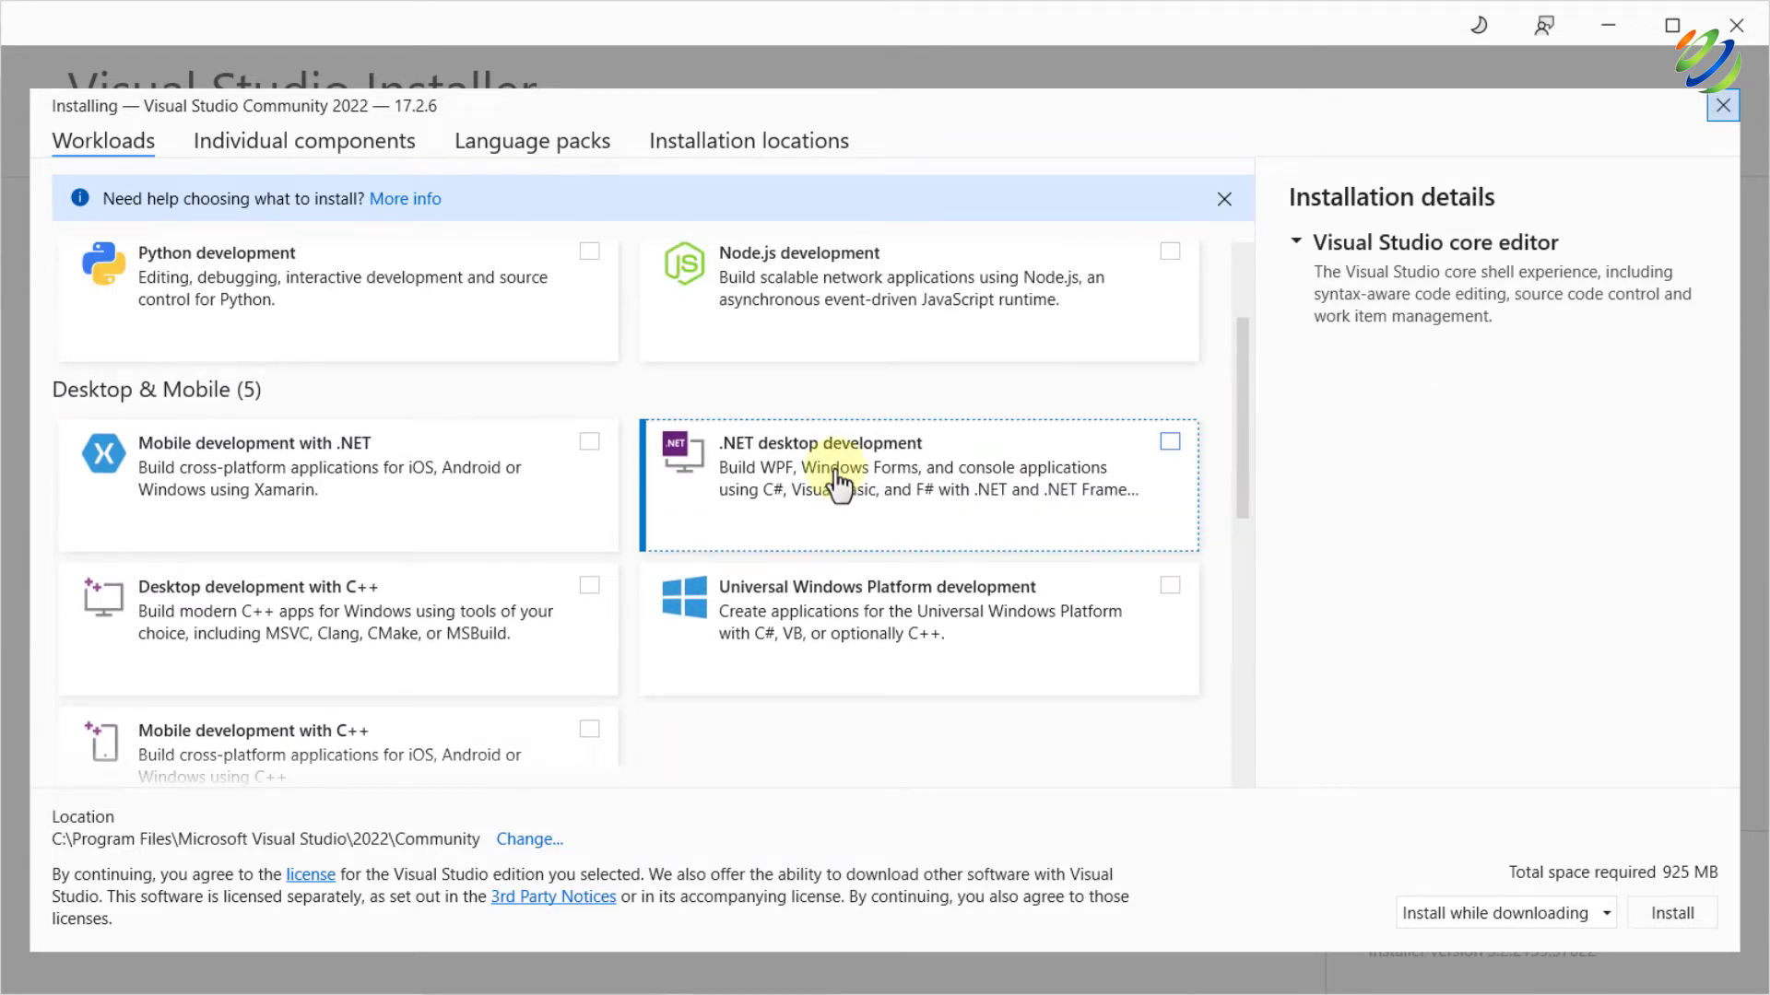
pyautogui.click(1170, 442)
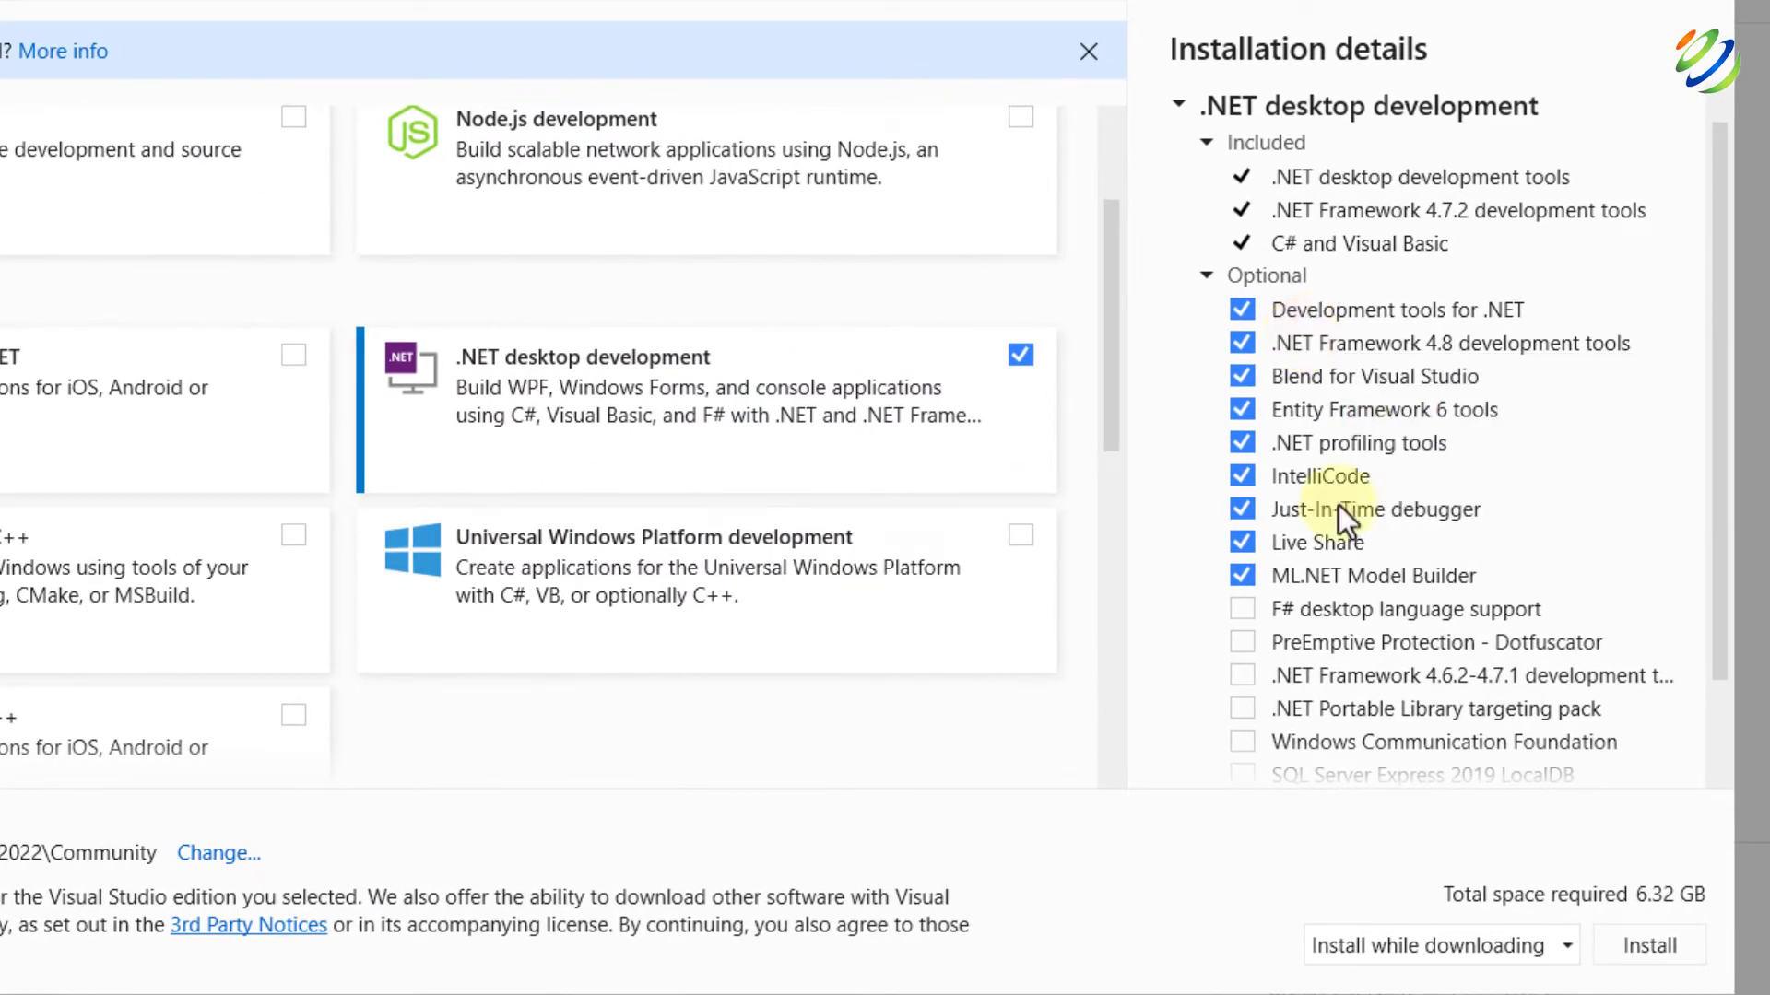
# Change the Visual Studio IDE installation location to a new folder named VS on Local Disk (D:).
pyautogui.moveTo(1338, 505)
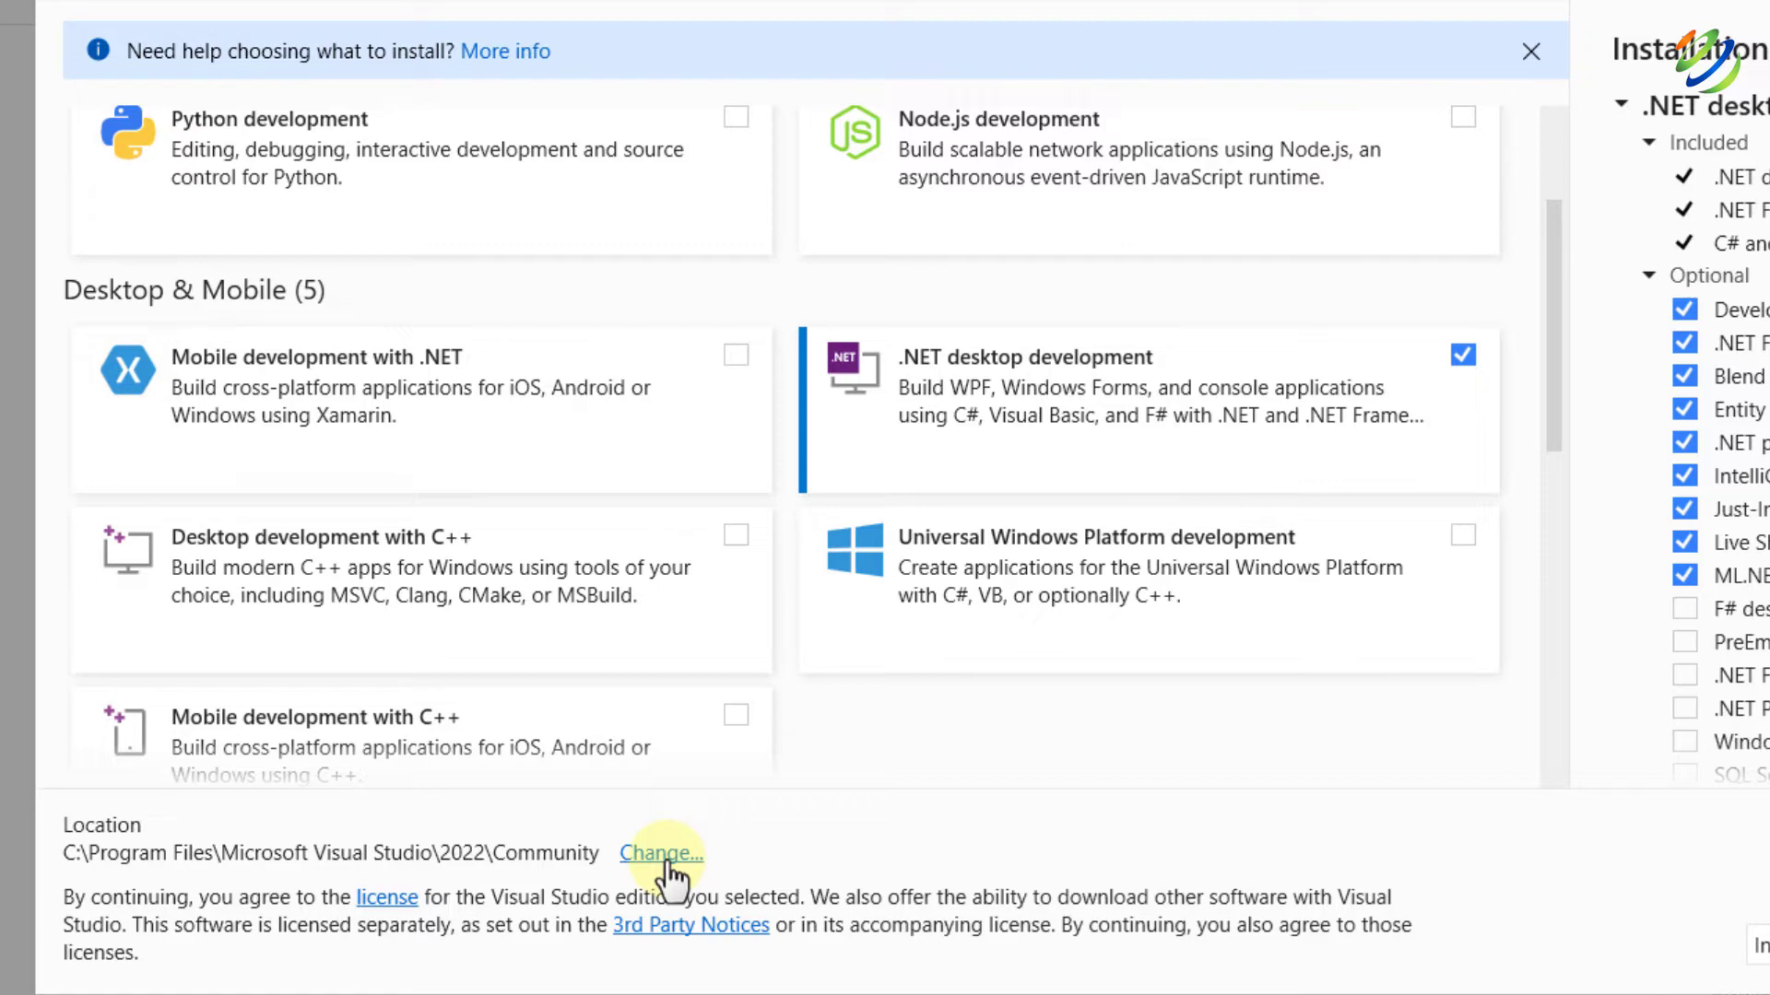
pyautogui.click(662, 857)
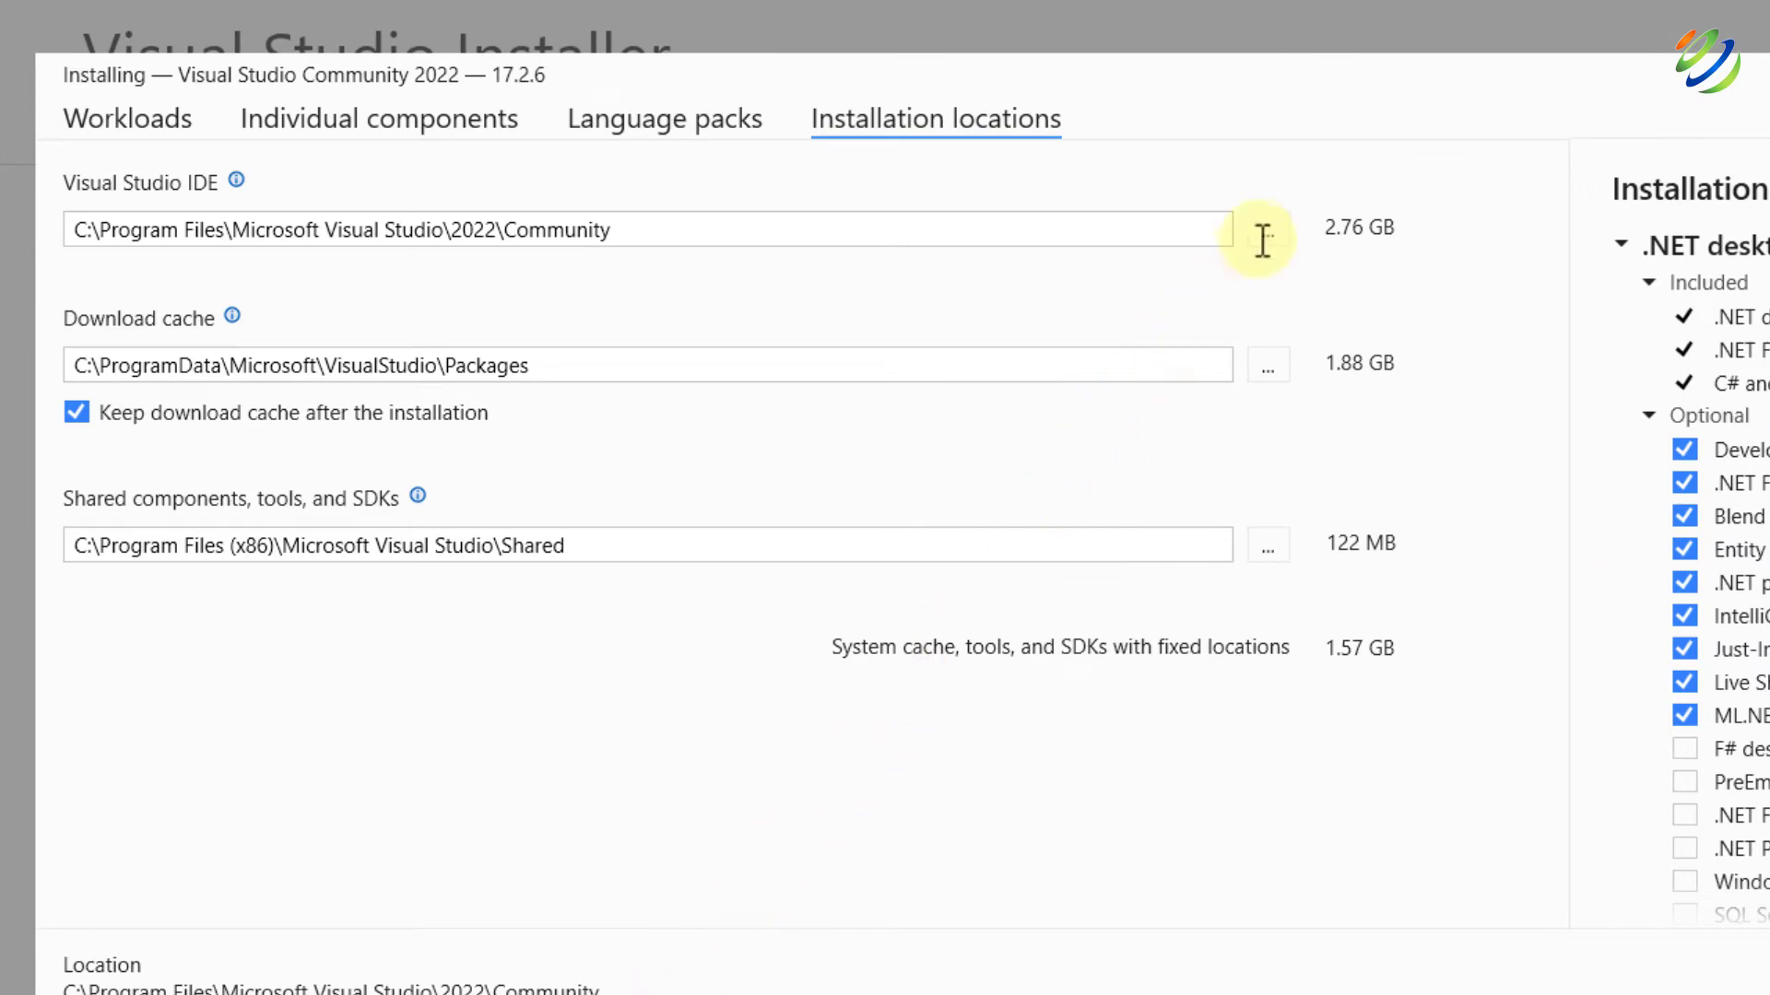
pyautogui.click(1263, 236)
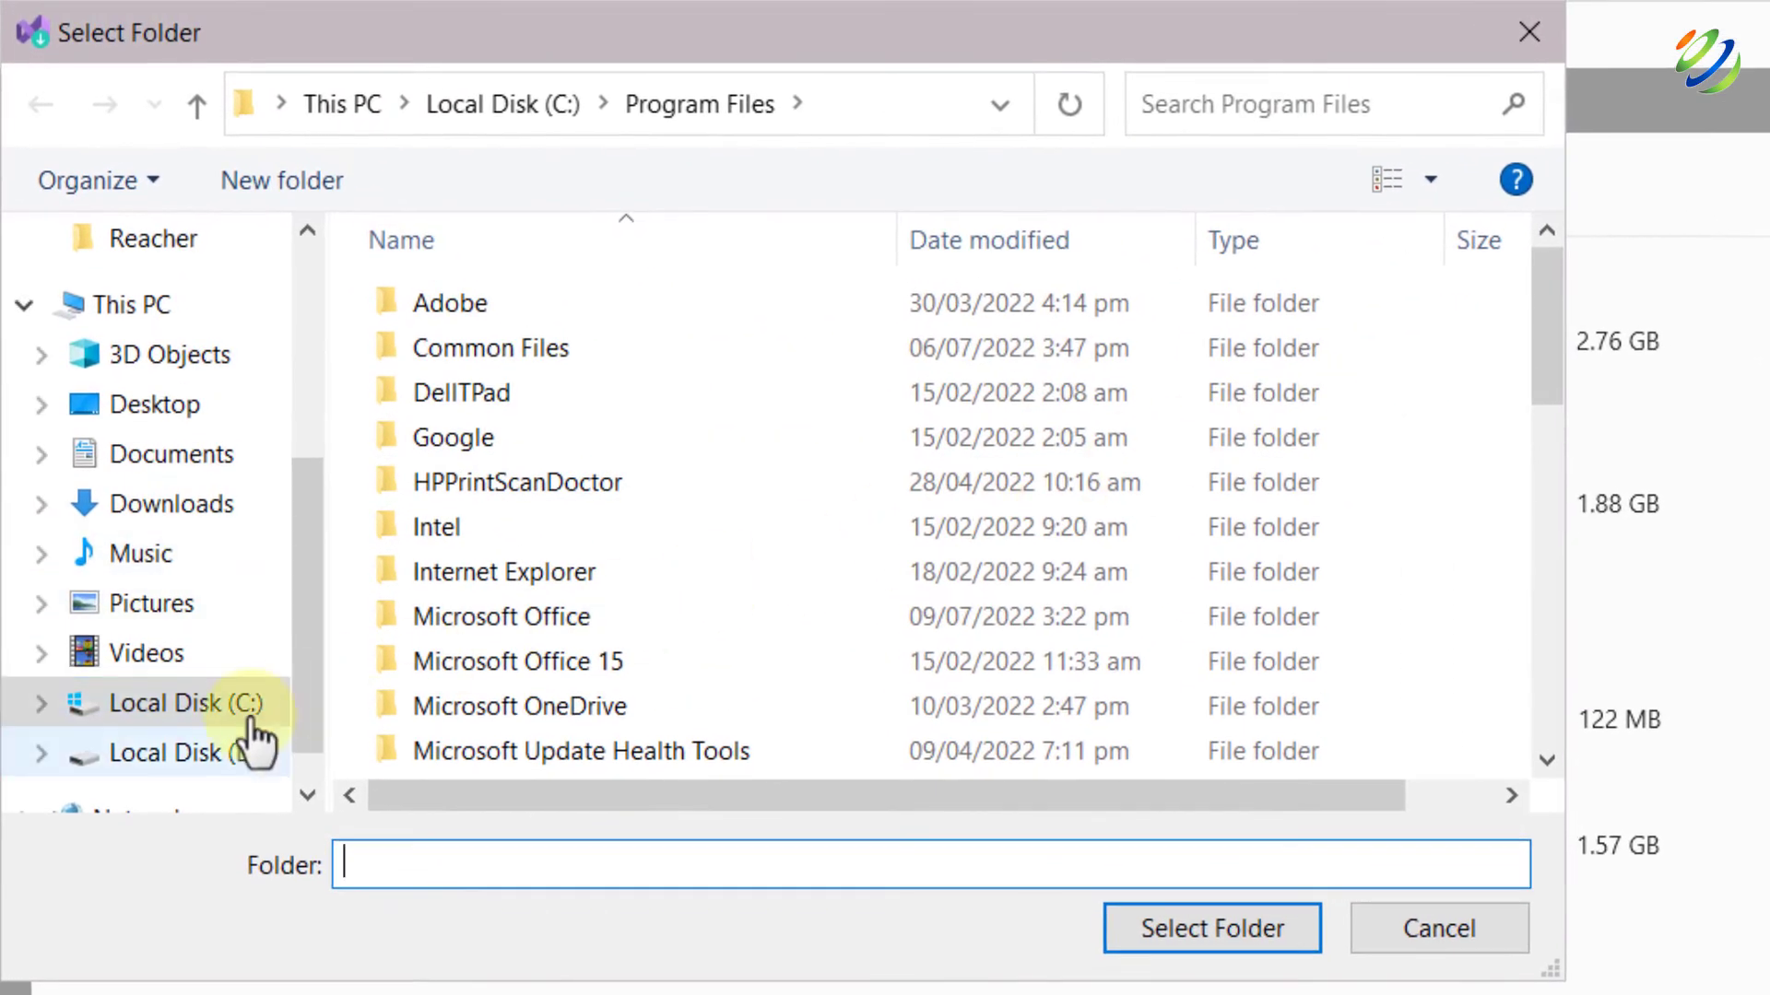
pyautogui.click(175, 650)
pyautogui.click(278, 185)
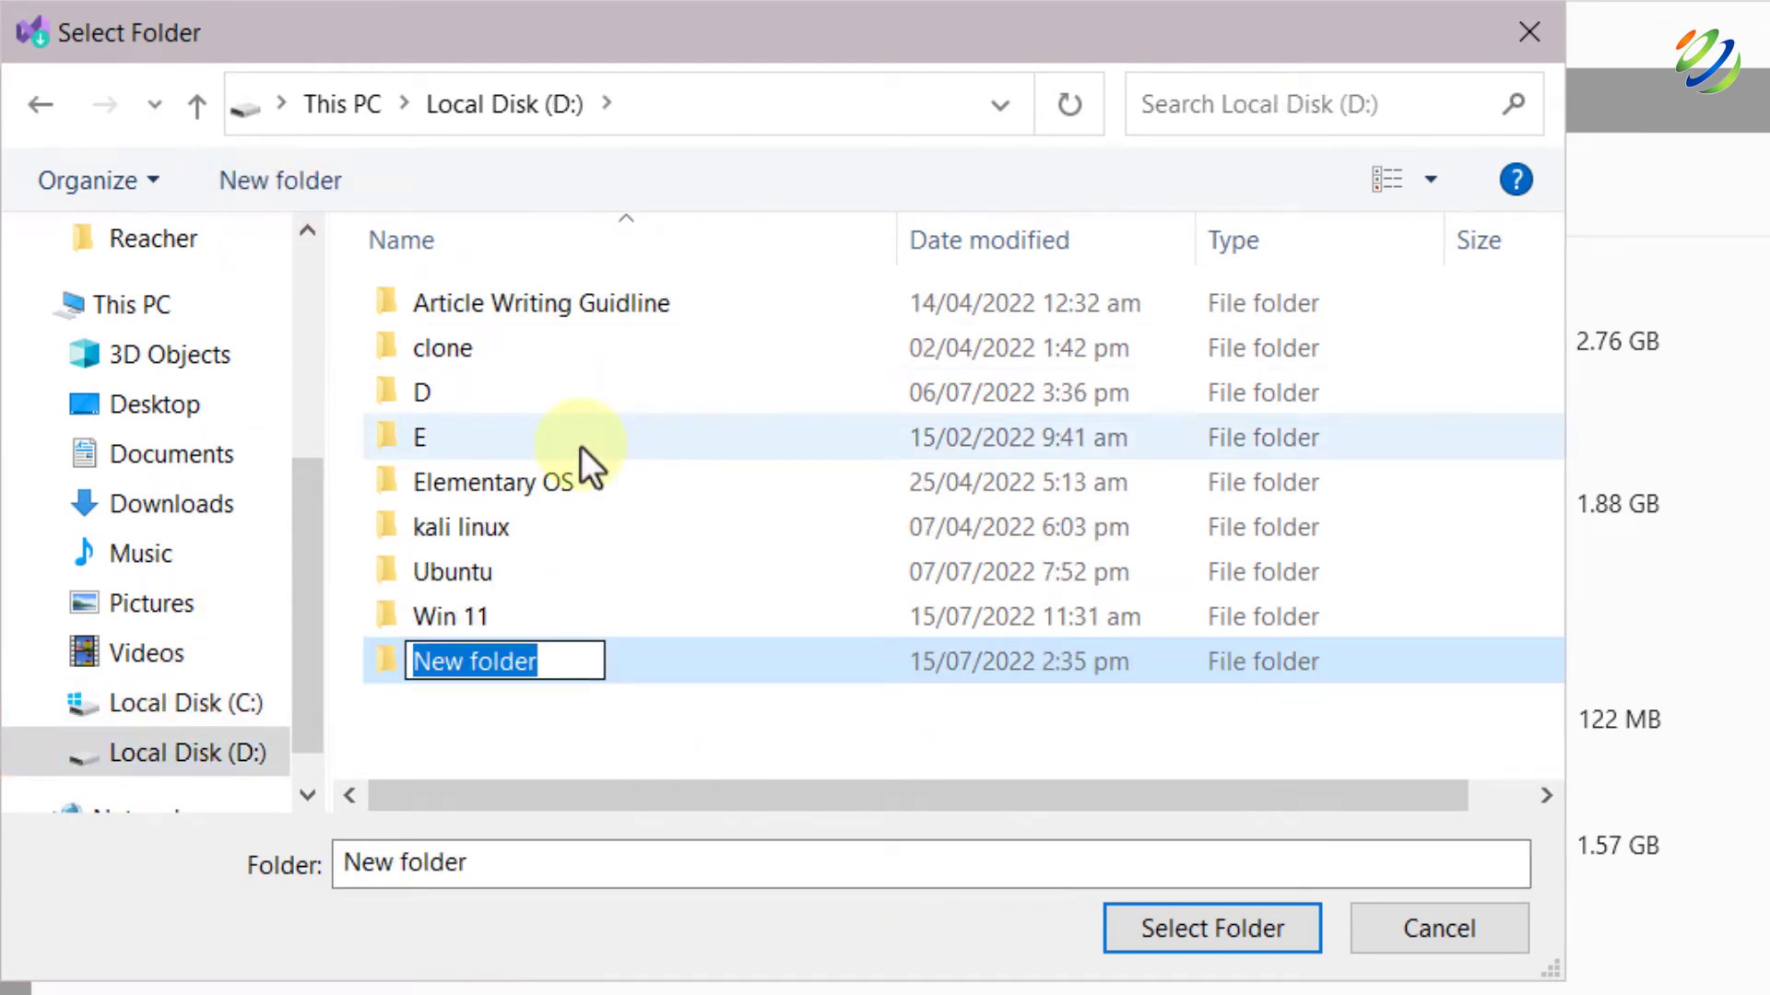
pyautogui.write('VS')
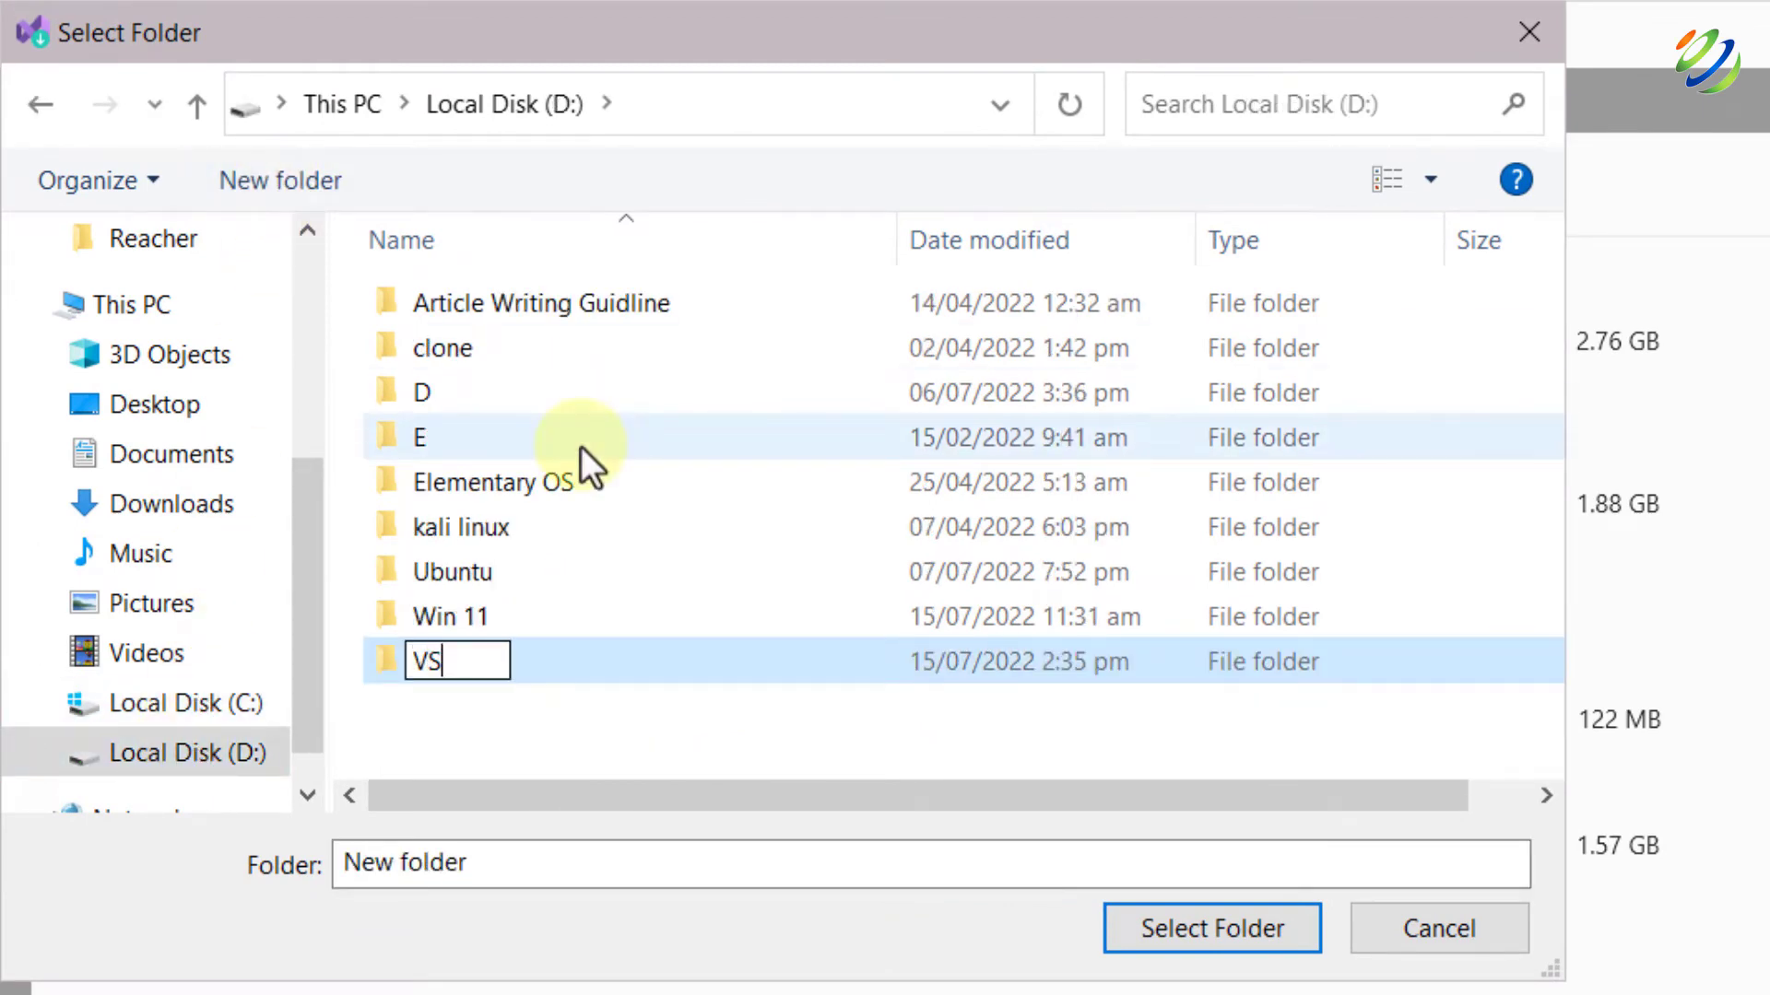
pyautogui.click(1195, 932)
pyautogui.click(1195, 933)
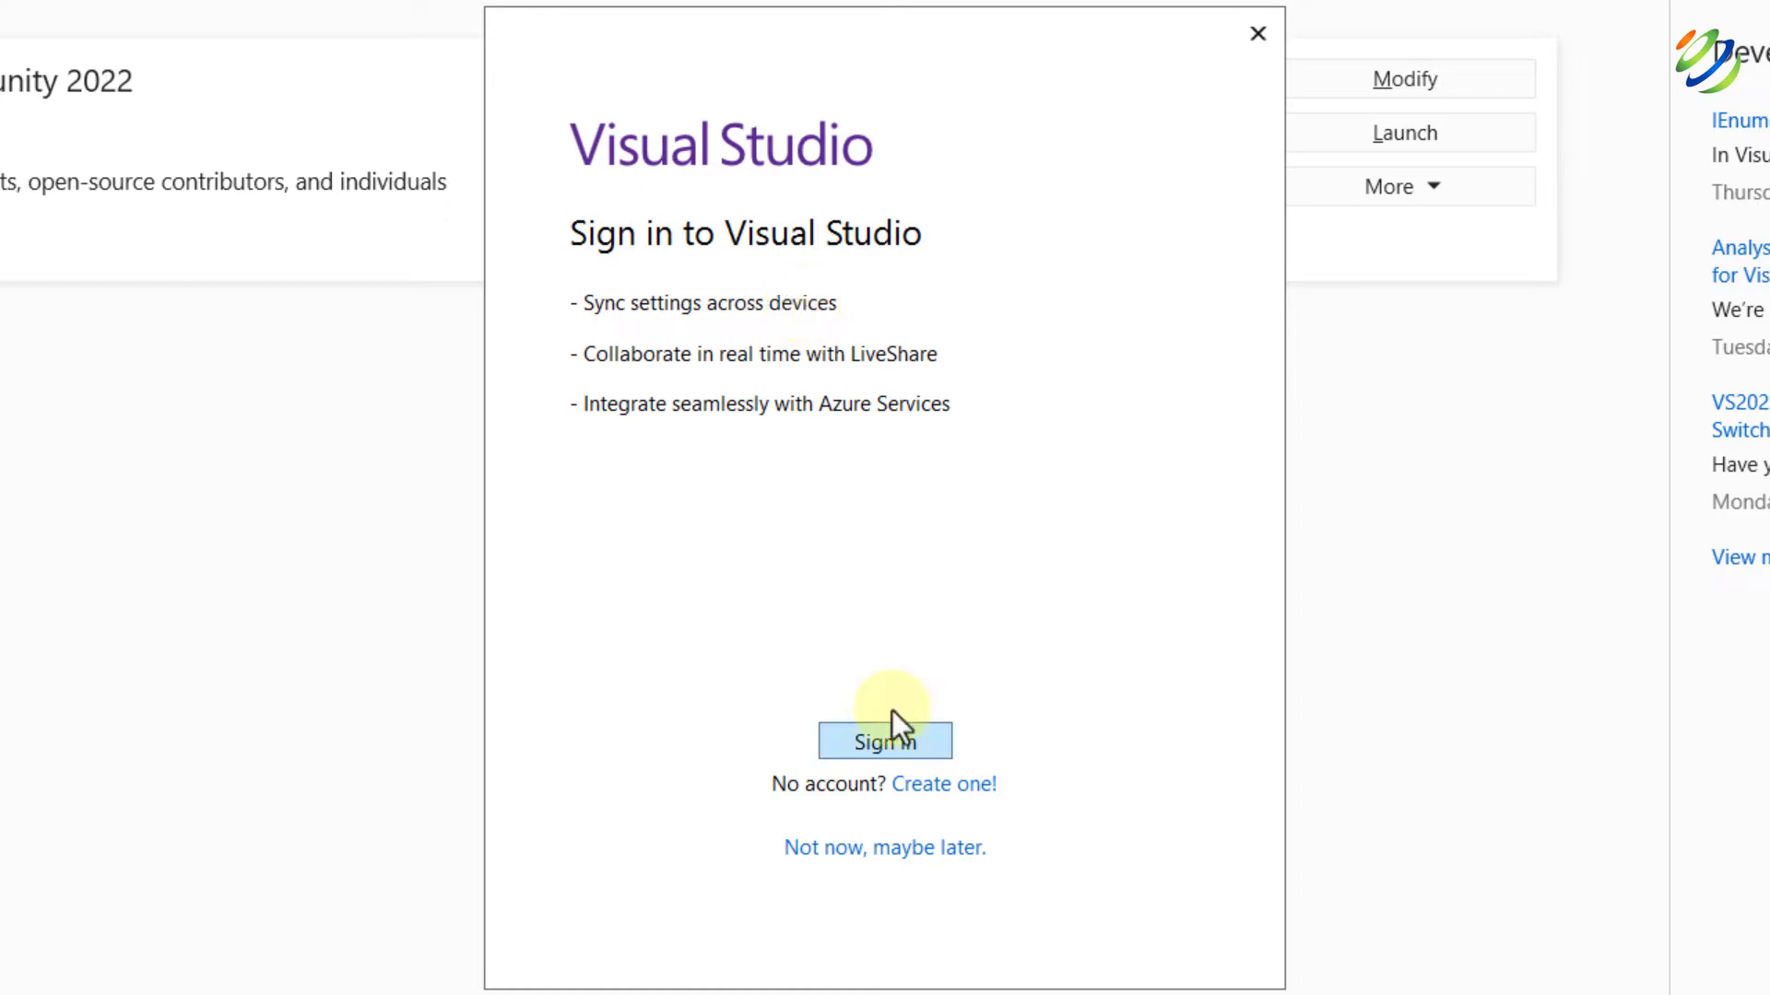
# Skip signing in to Visual Studio and choose the Blue color theme.
pyautogui.click(887, 850)
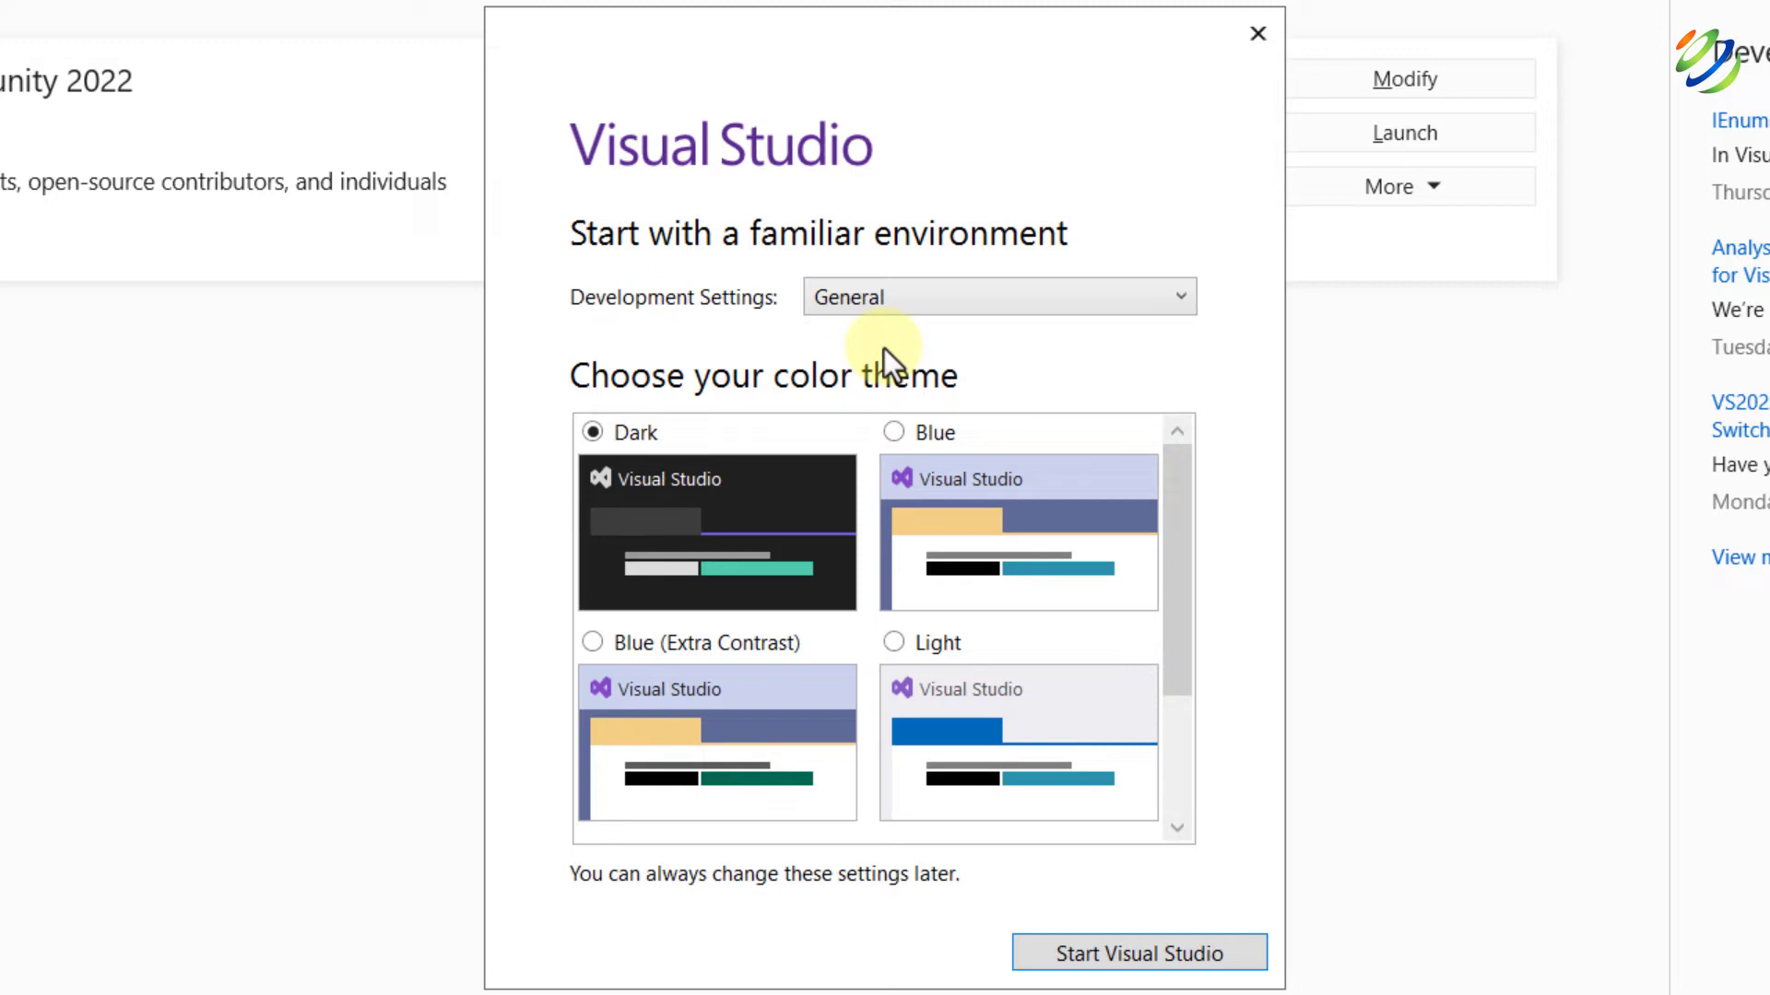
pyautogui.click(895, 431)
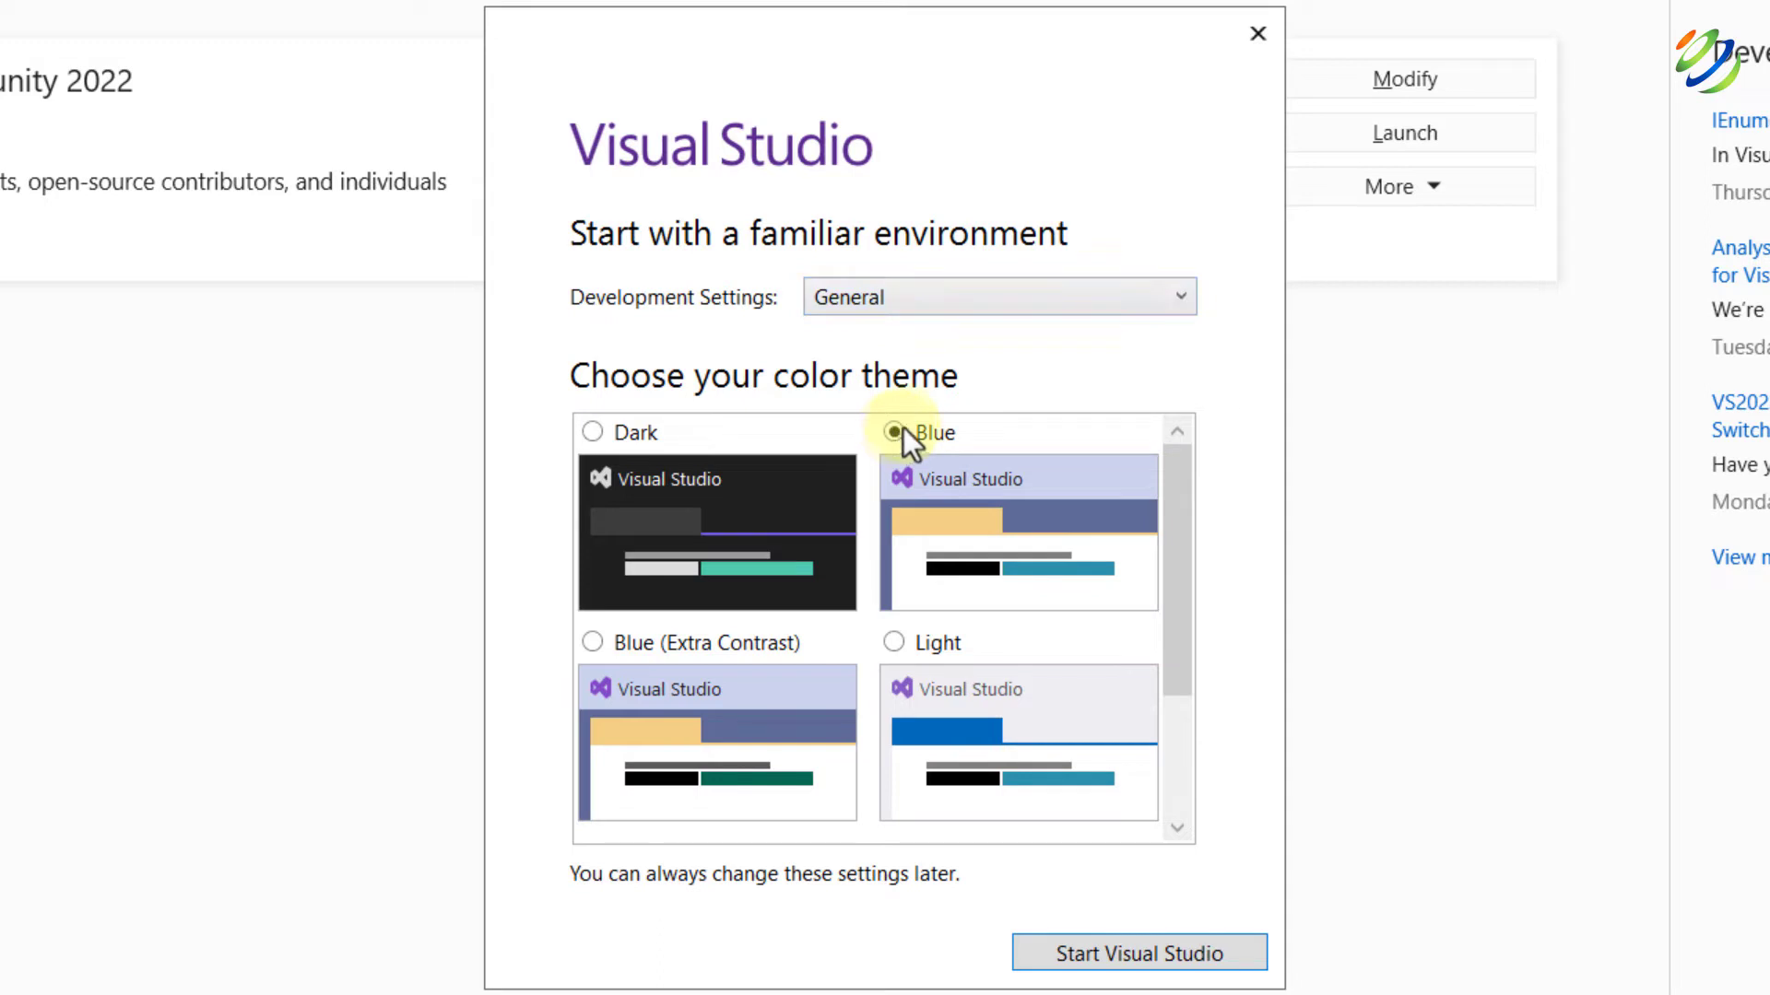
# Review the development settings options, choose General, and start Visual Studio.
pyautogui.click(1175, 304)
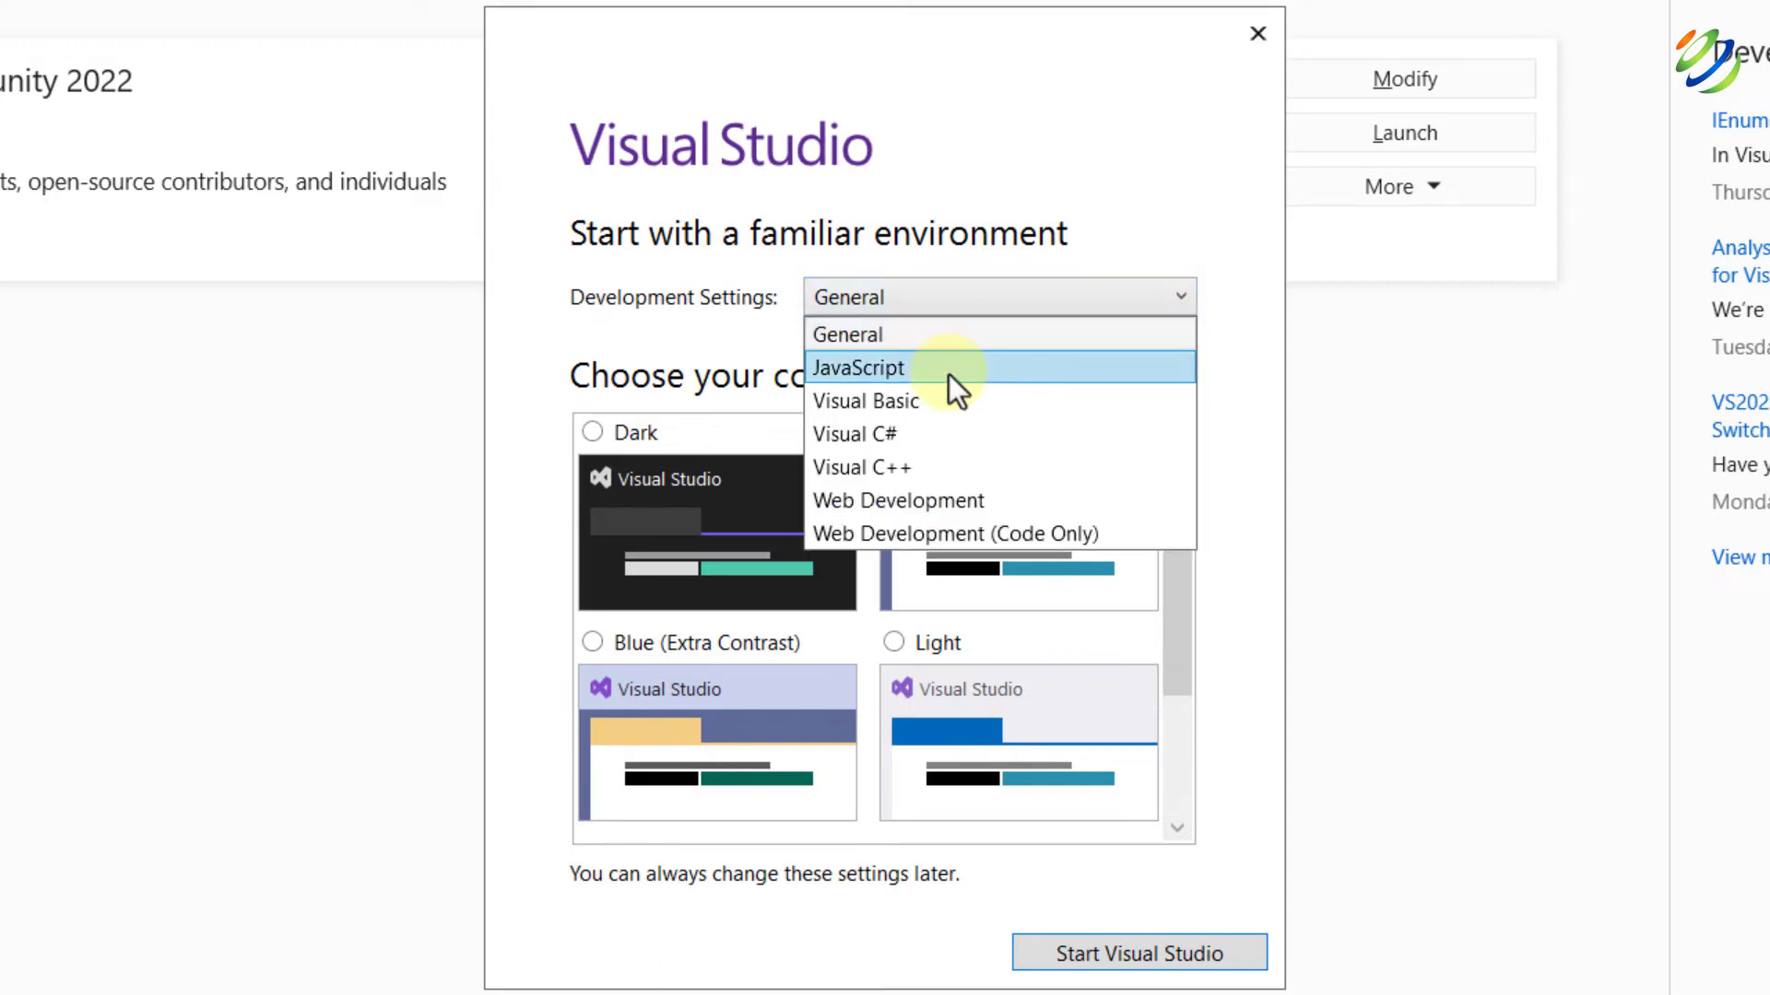
pyautogui.press('Down')
pyautogui.press('Down')
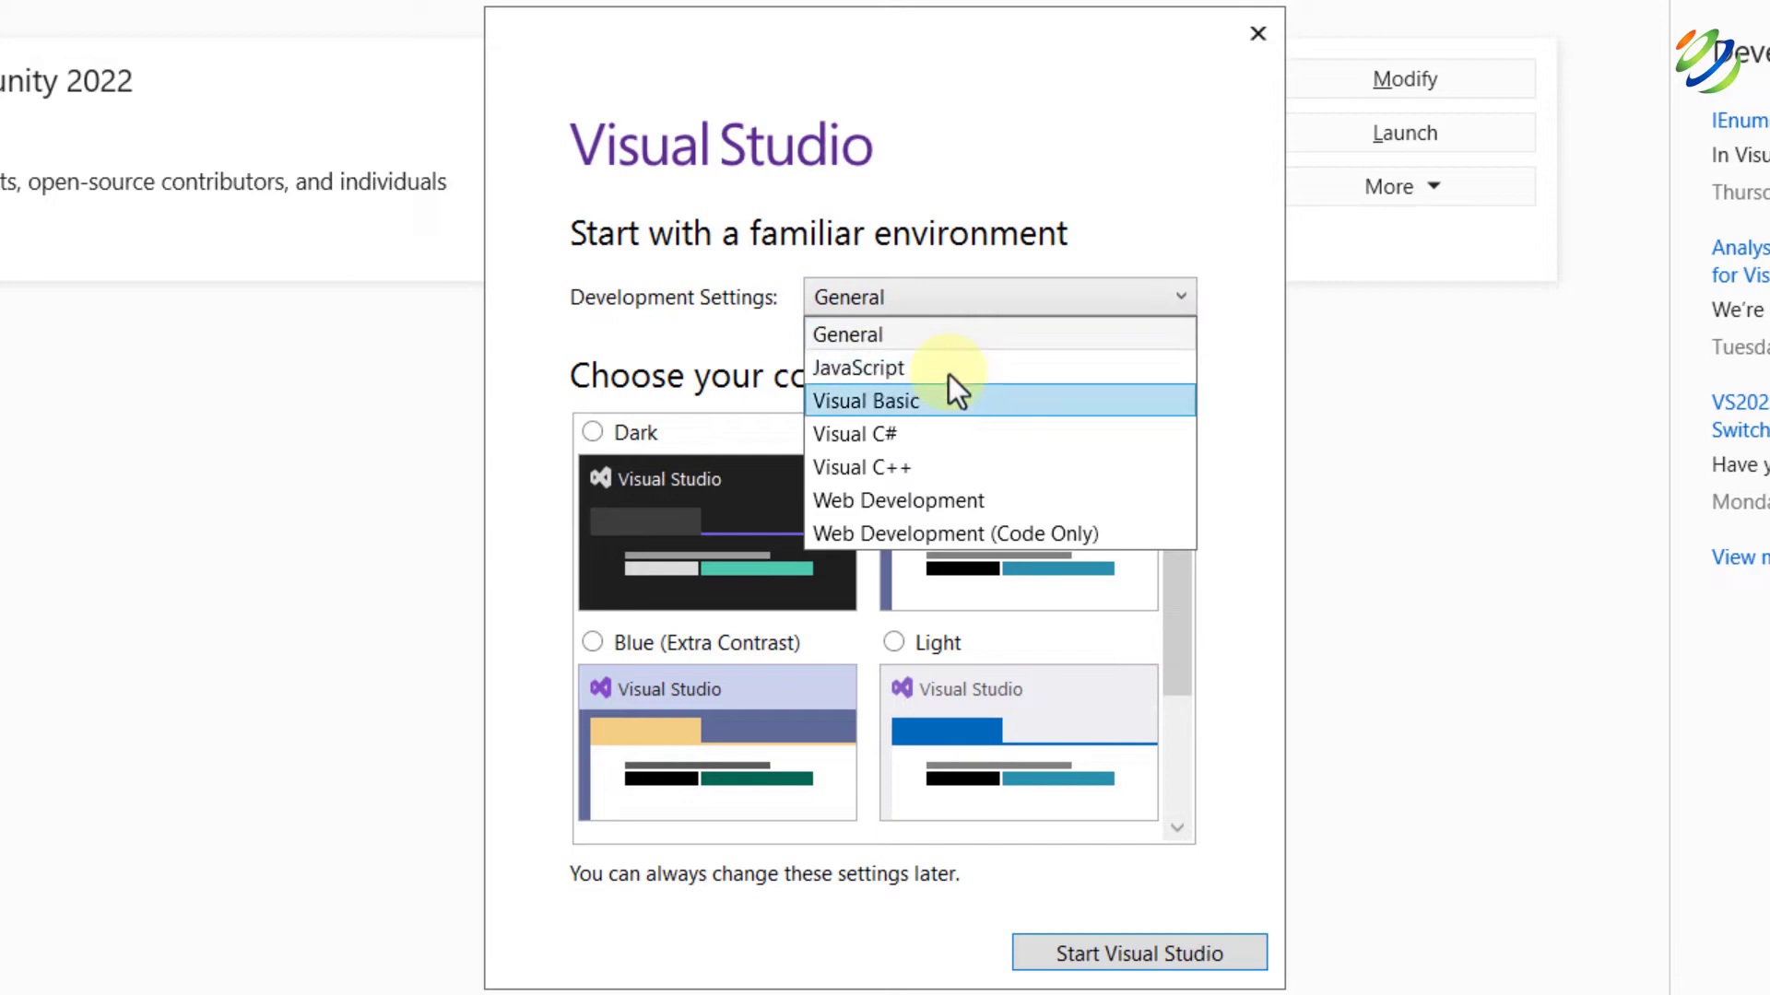
pyautogui.press('Down')
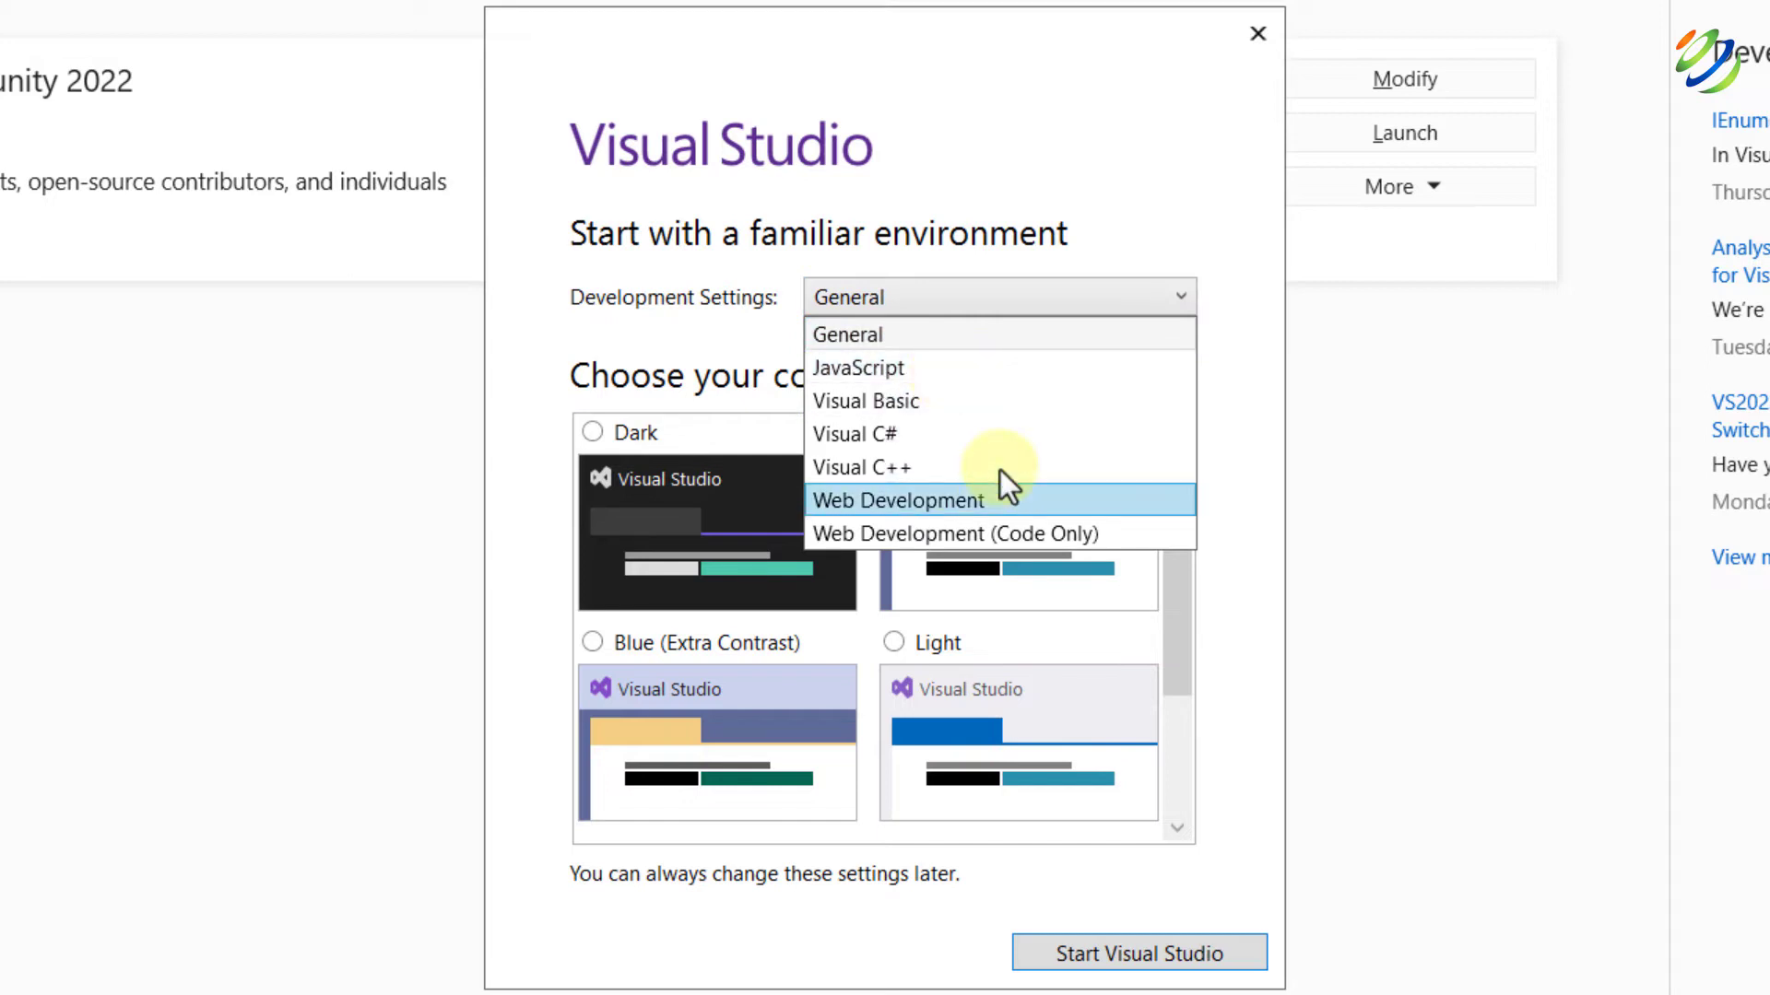
pyautogui.moveTo(1005, 530)
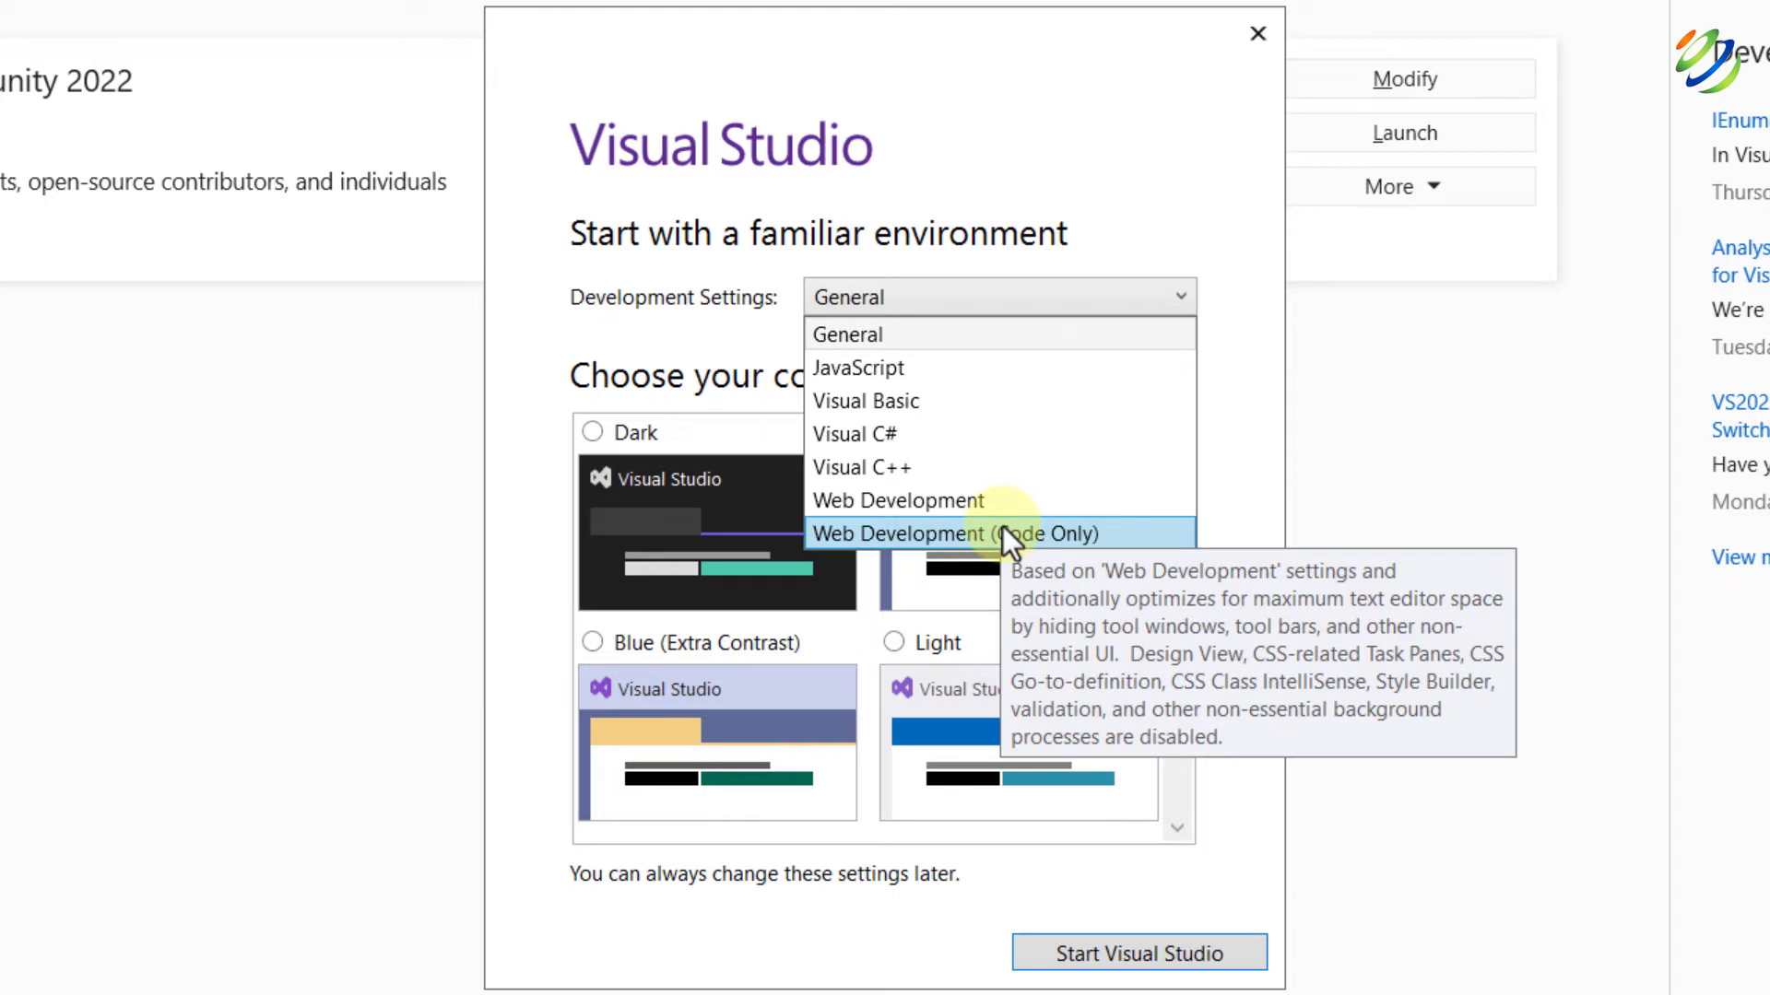
pyautogui.press('Up')
pyautogui.press('Up')
pyautogui.press('Up')
pyautogui.press('Up')
pyautogui.click(878, 334)
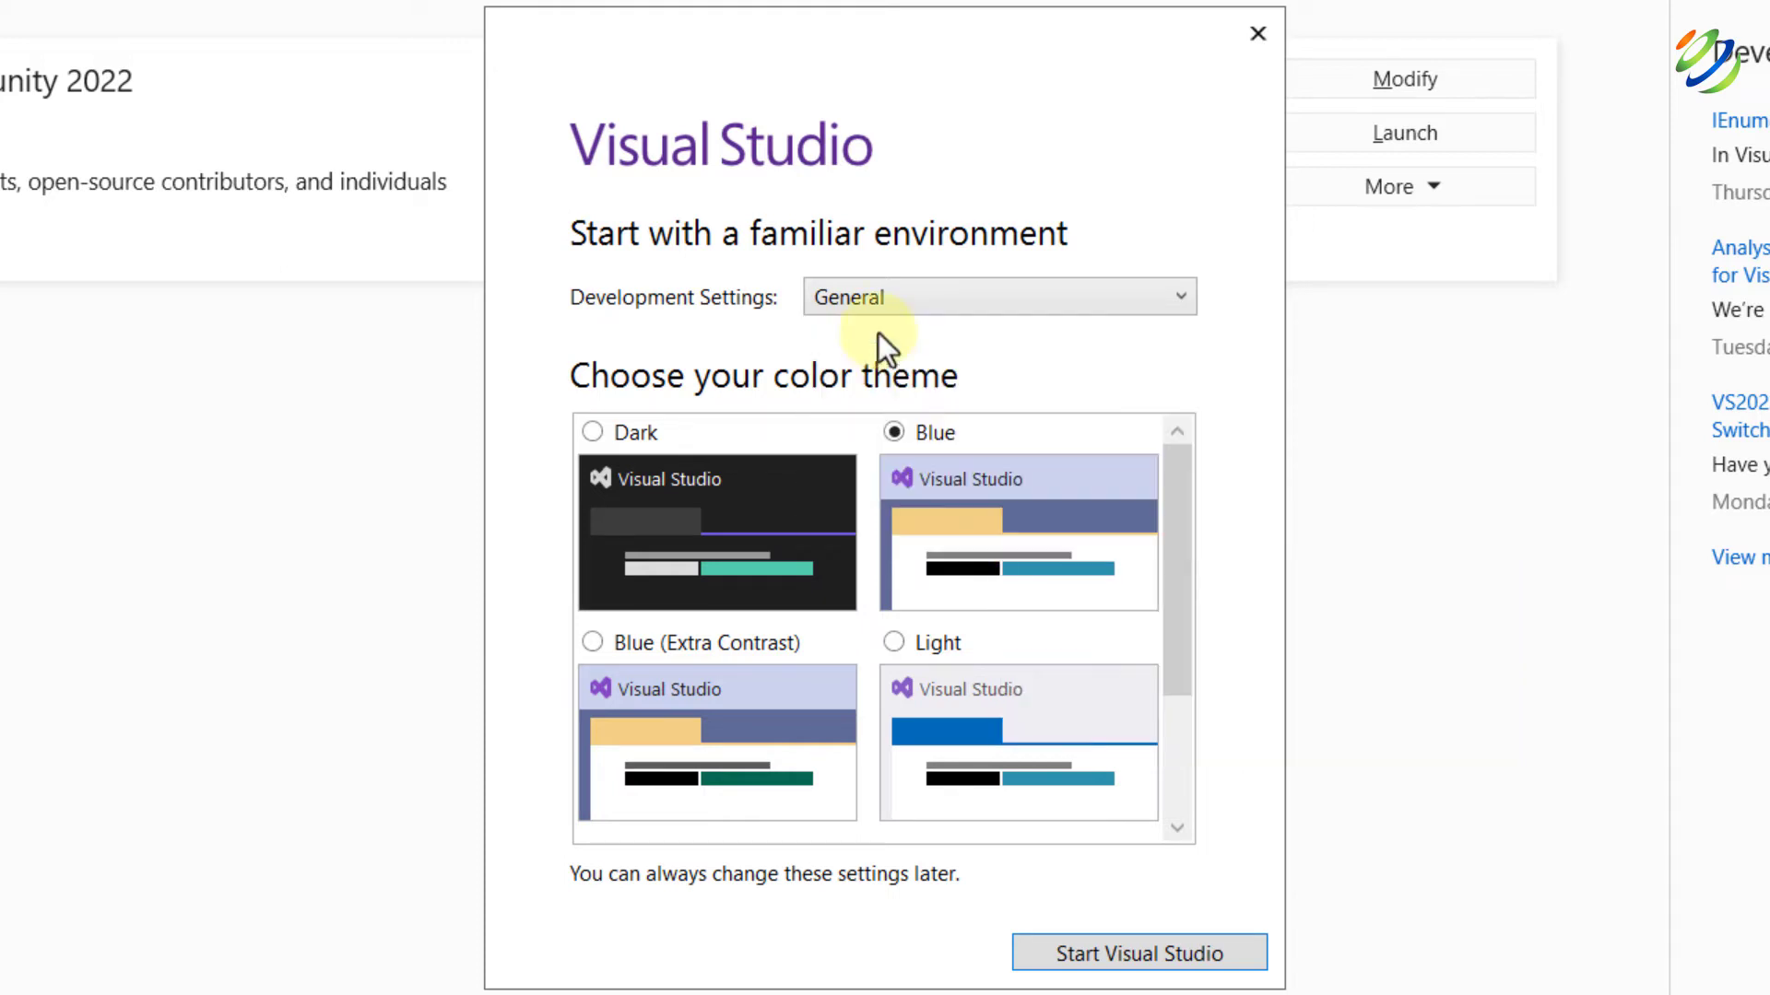
pyautogui.click(1148, 959)
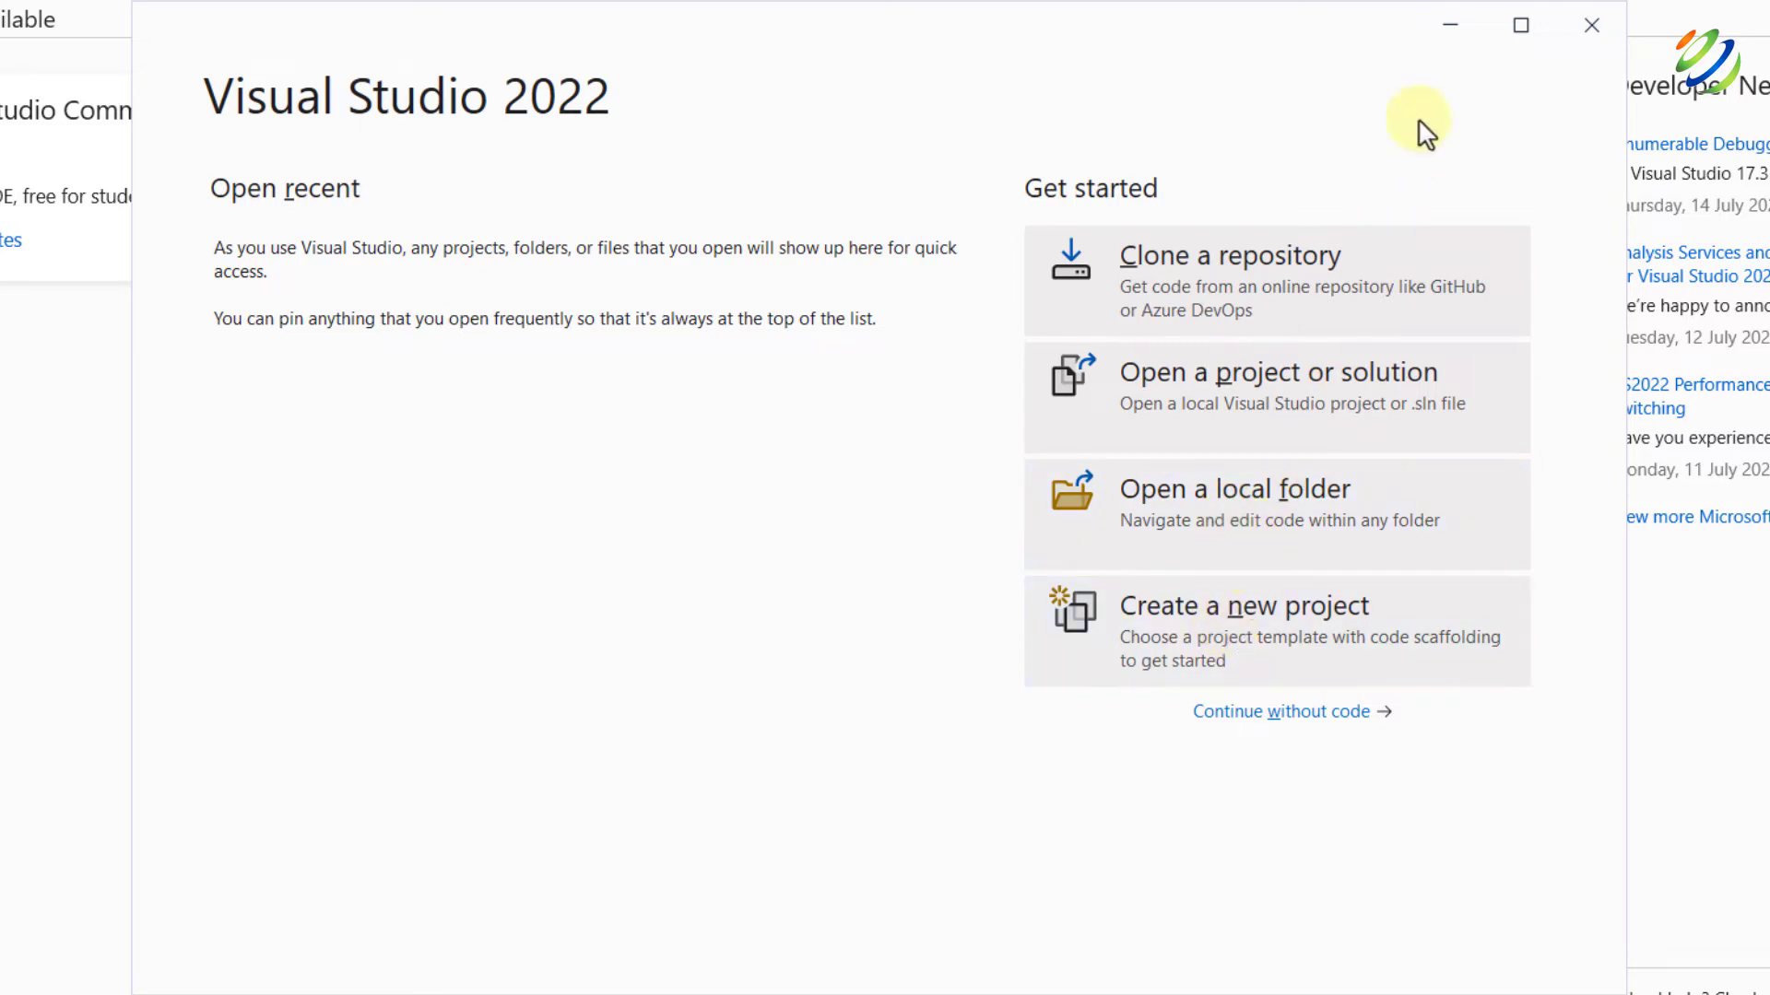
# Return to the Visual Studio Installer and launch Visual Studio Community 2022 from there.
pyautogui.click(1660, 146)
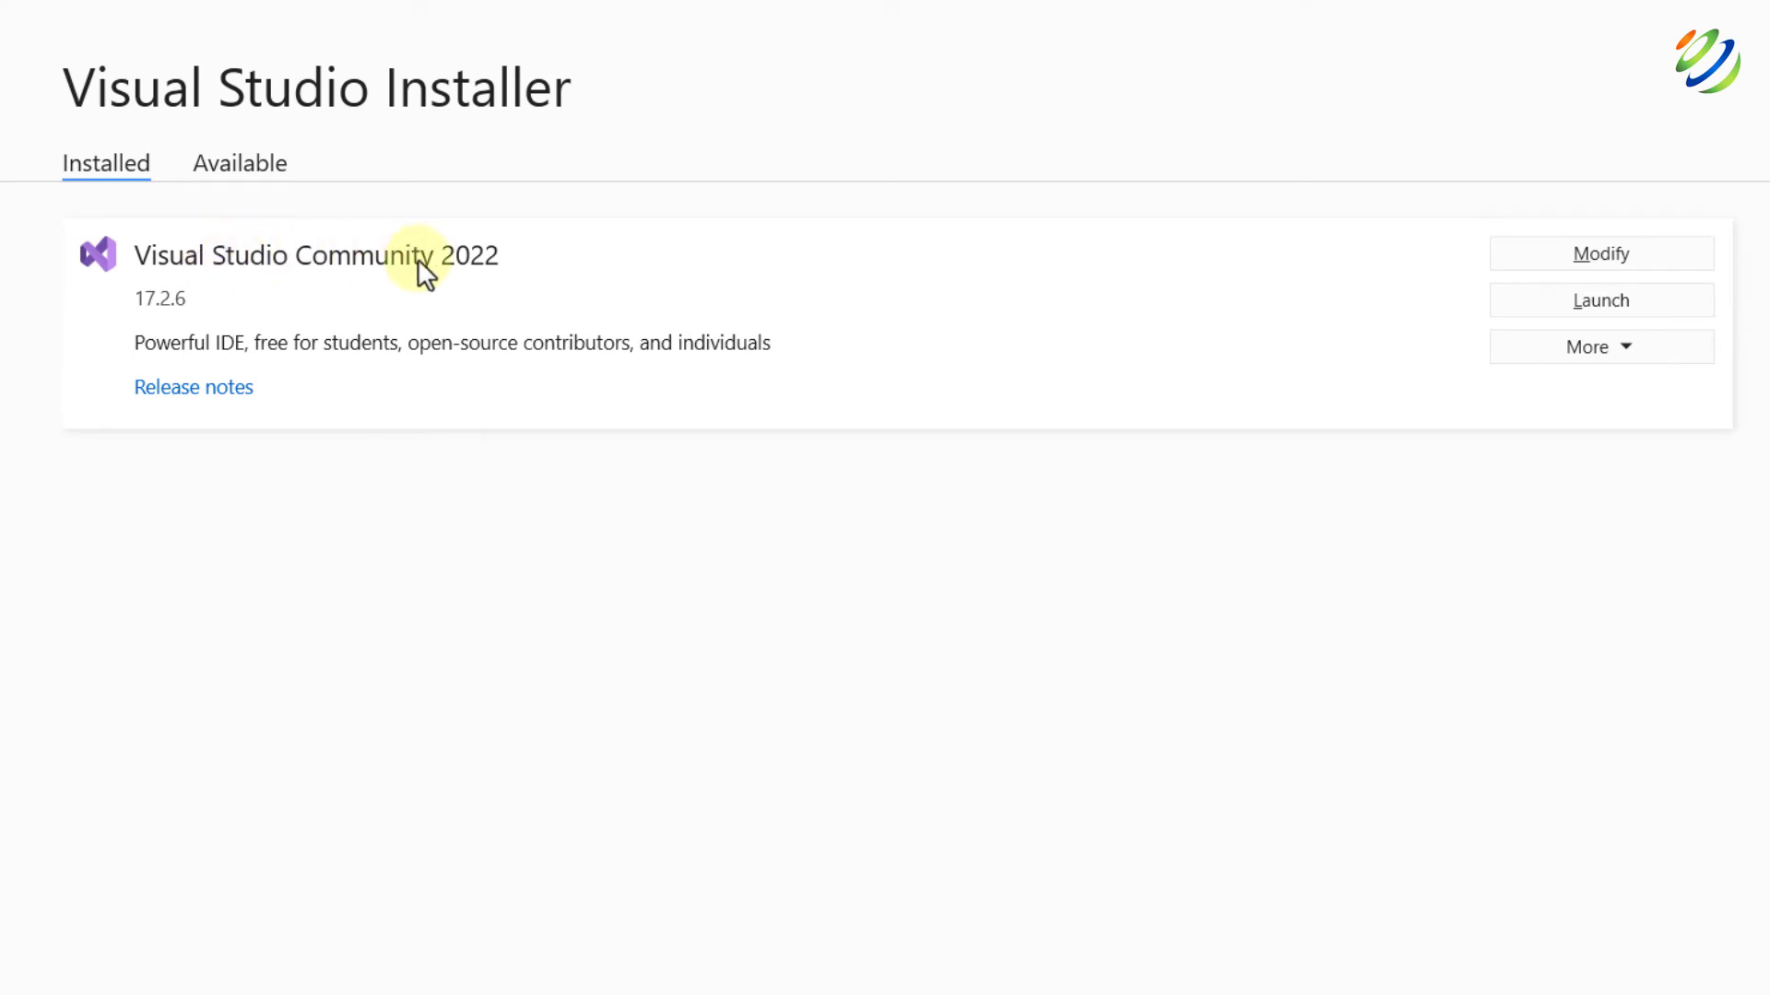
pyautogui.click(1524, 307)
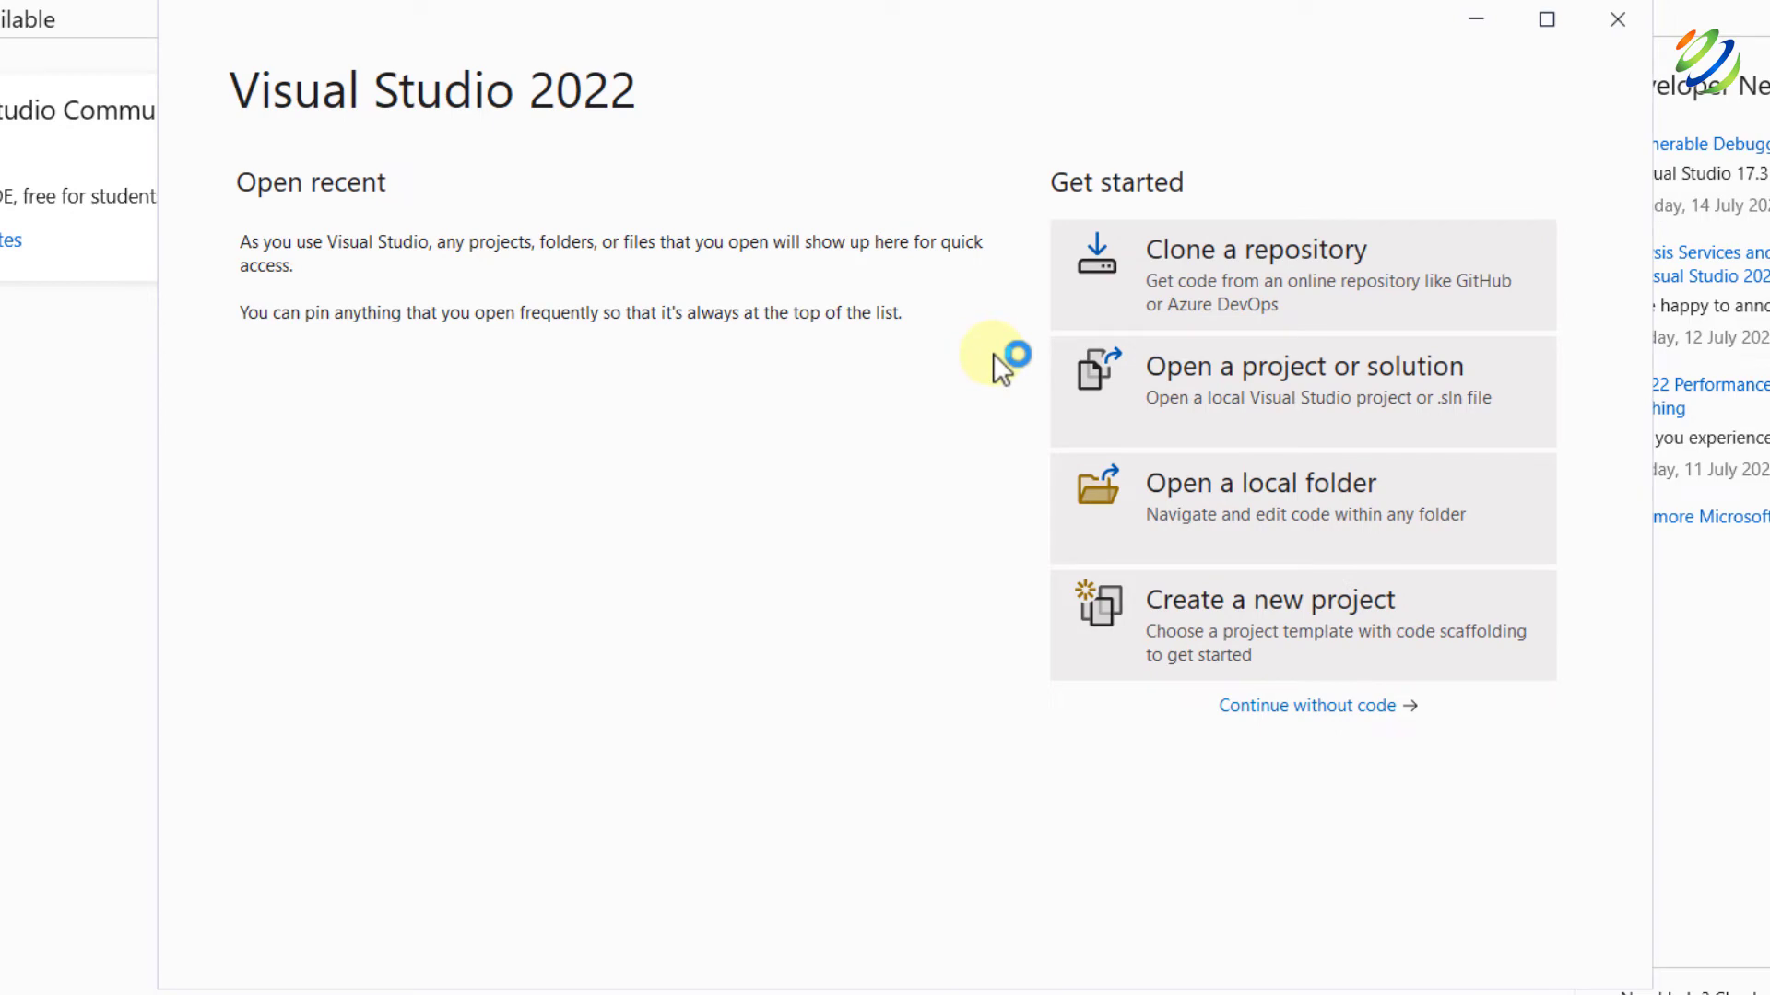
# Start a new project from the C# Console App (.NET Framework) template and proceed to its configuration.
pyautogui.press('alt')
pyautogui.click(1195, 600)
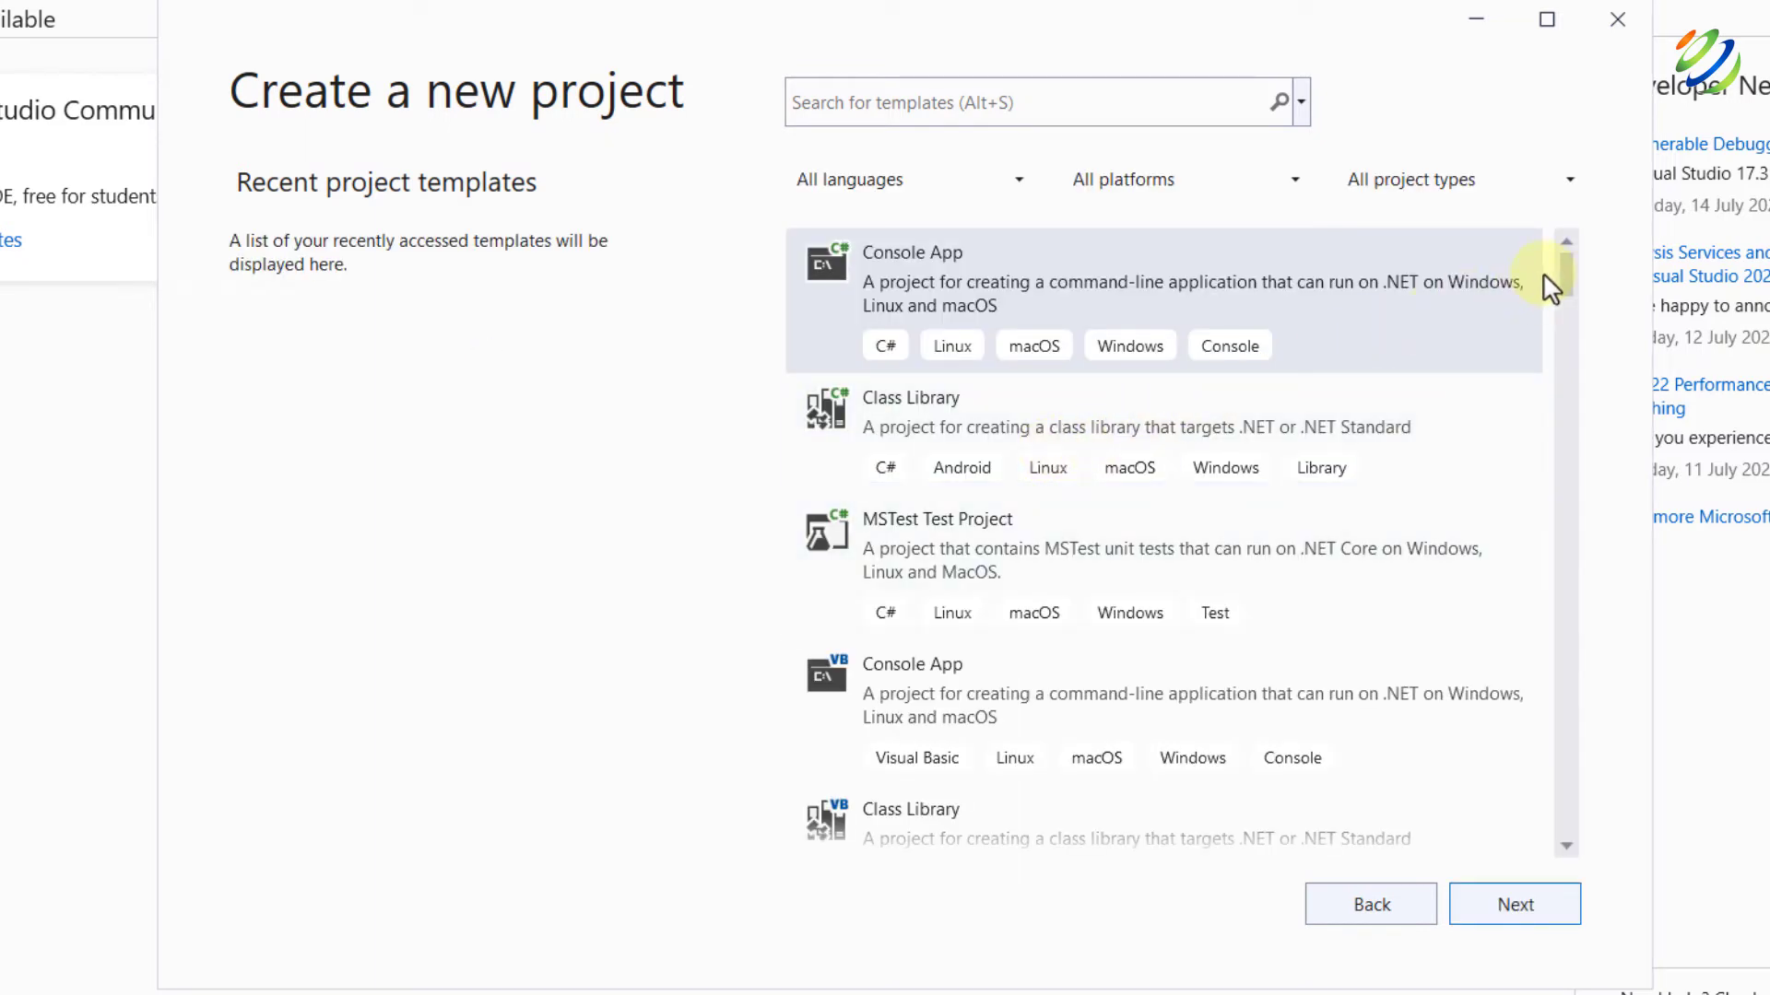
pyautogui.scroll(-6, 1551, 286)
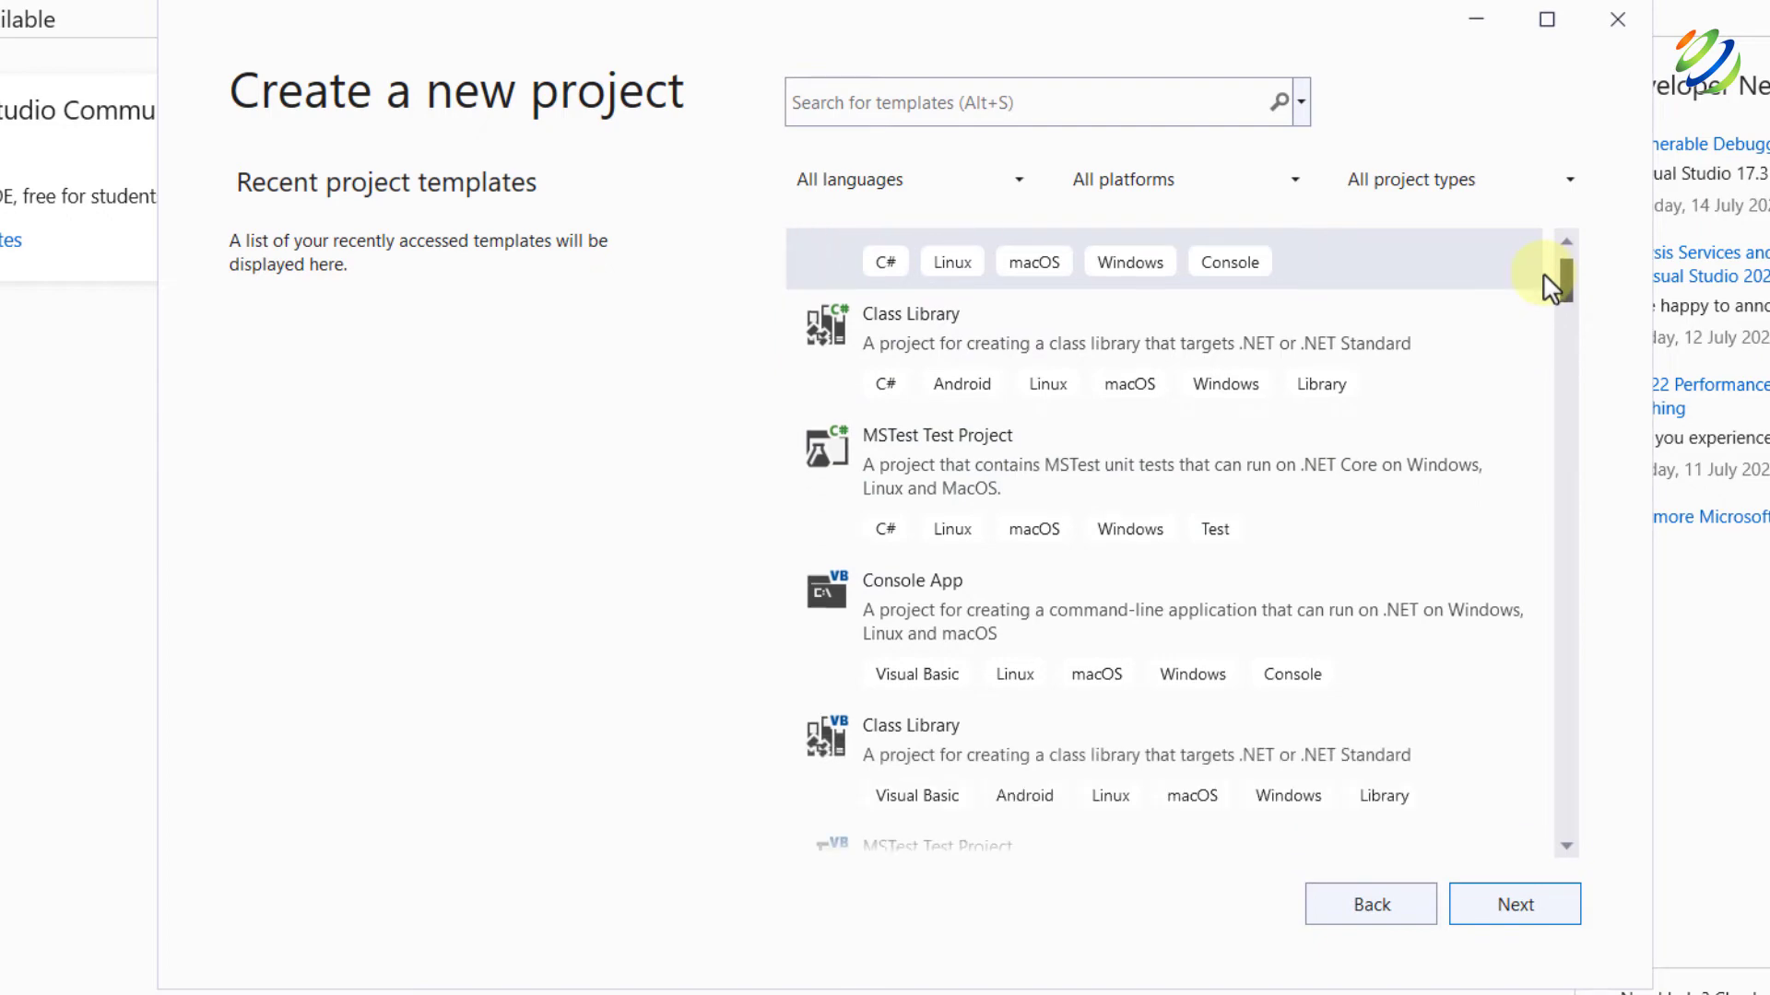
pyautogui.scroll(-5, 1551, 286)
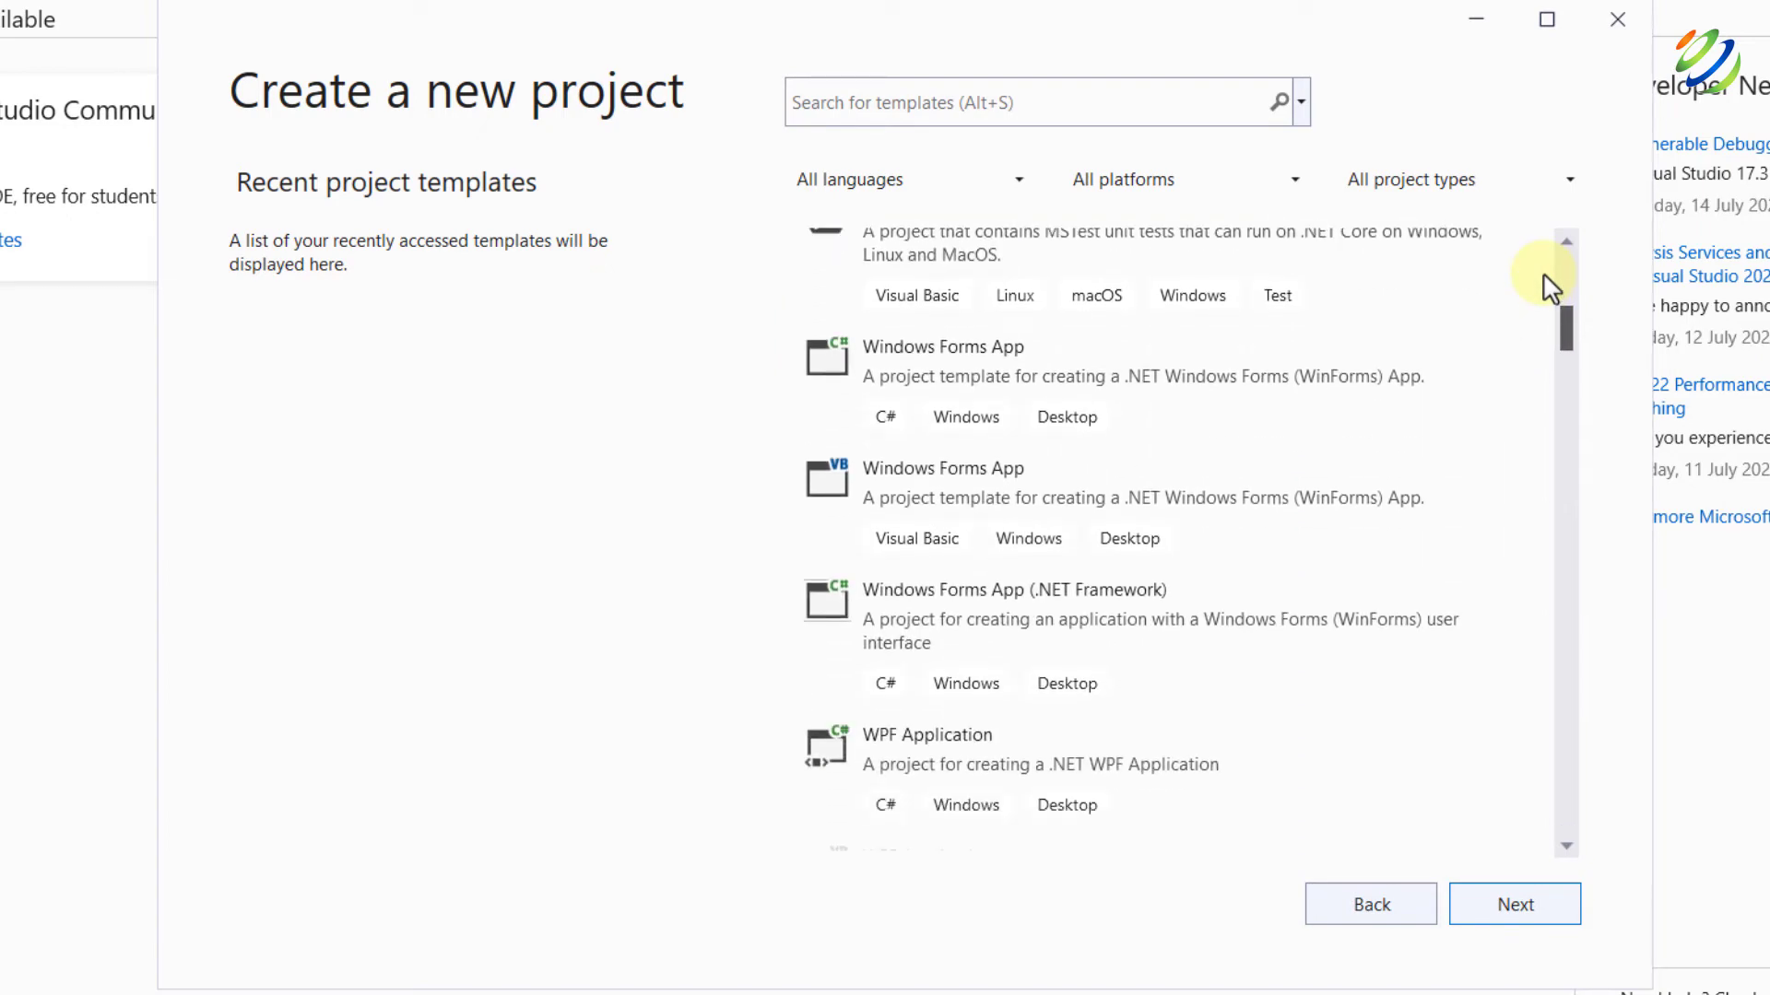
pyautogui.moveTo(1566, 369); pyautogui.dragTo(1566, 463)
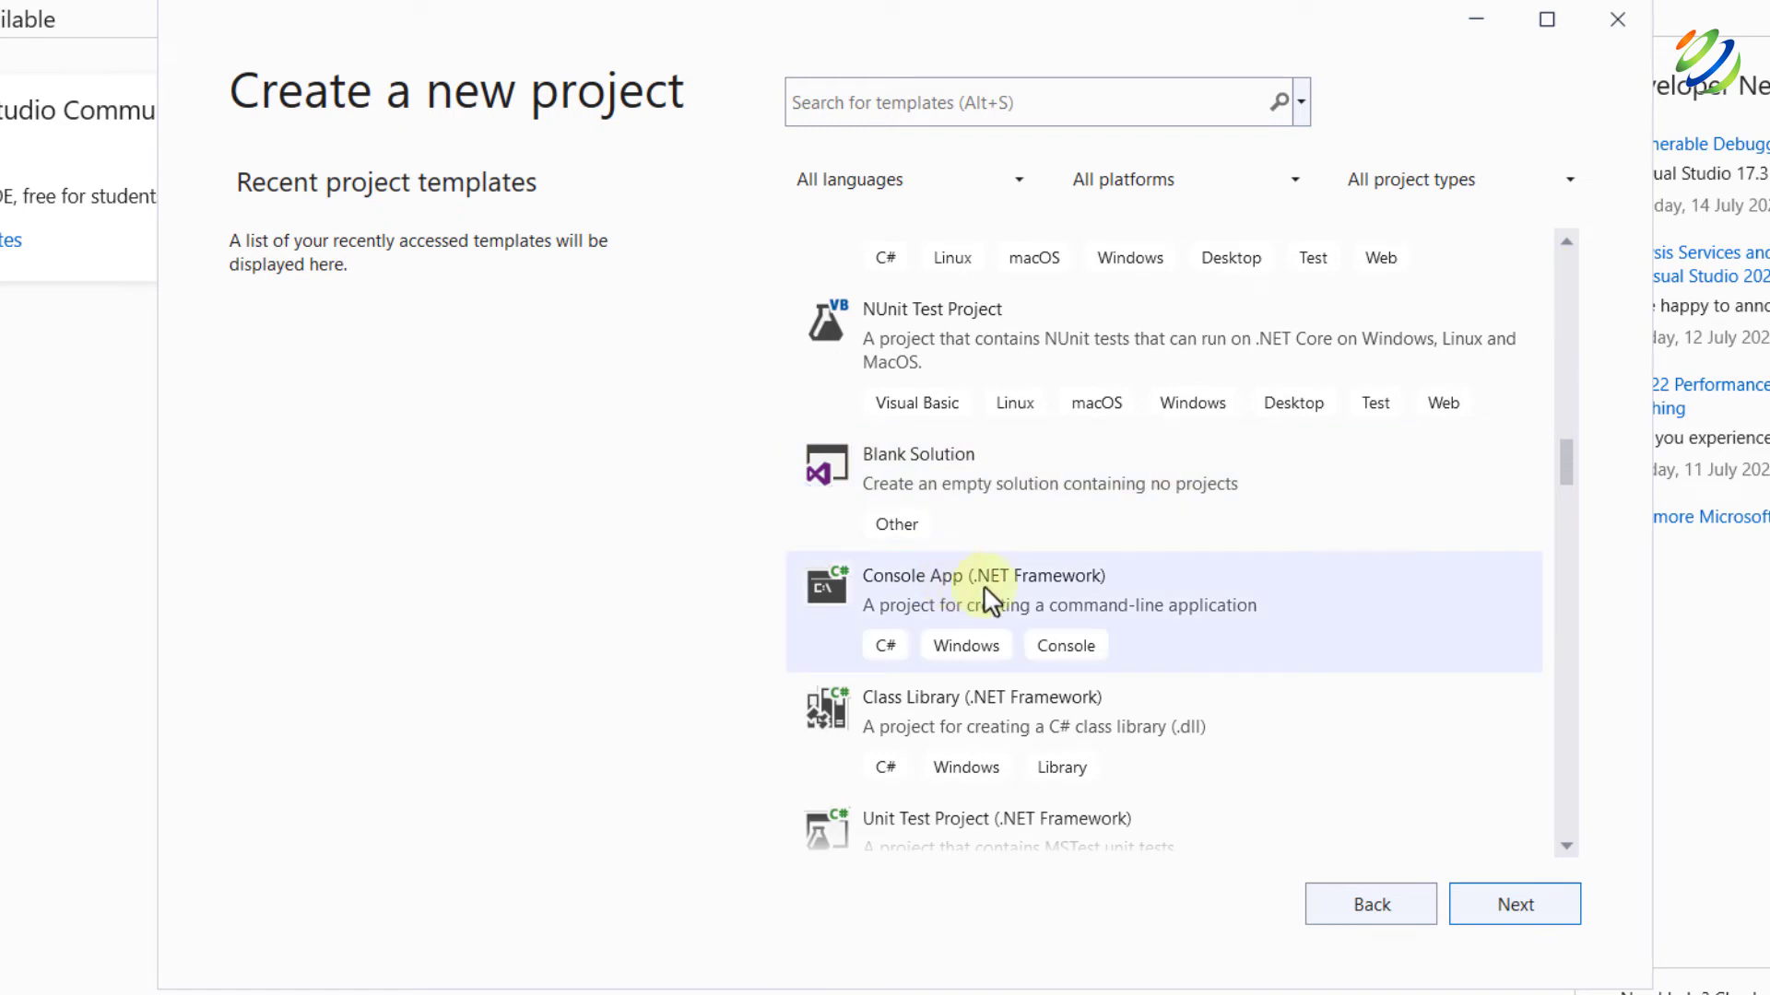
pyautogui.click(1049, 601)
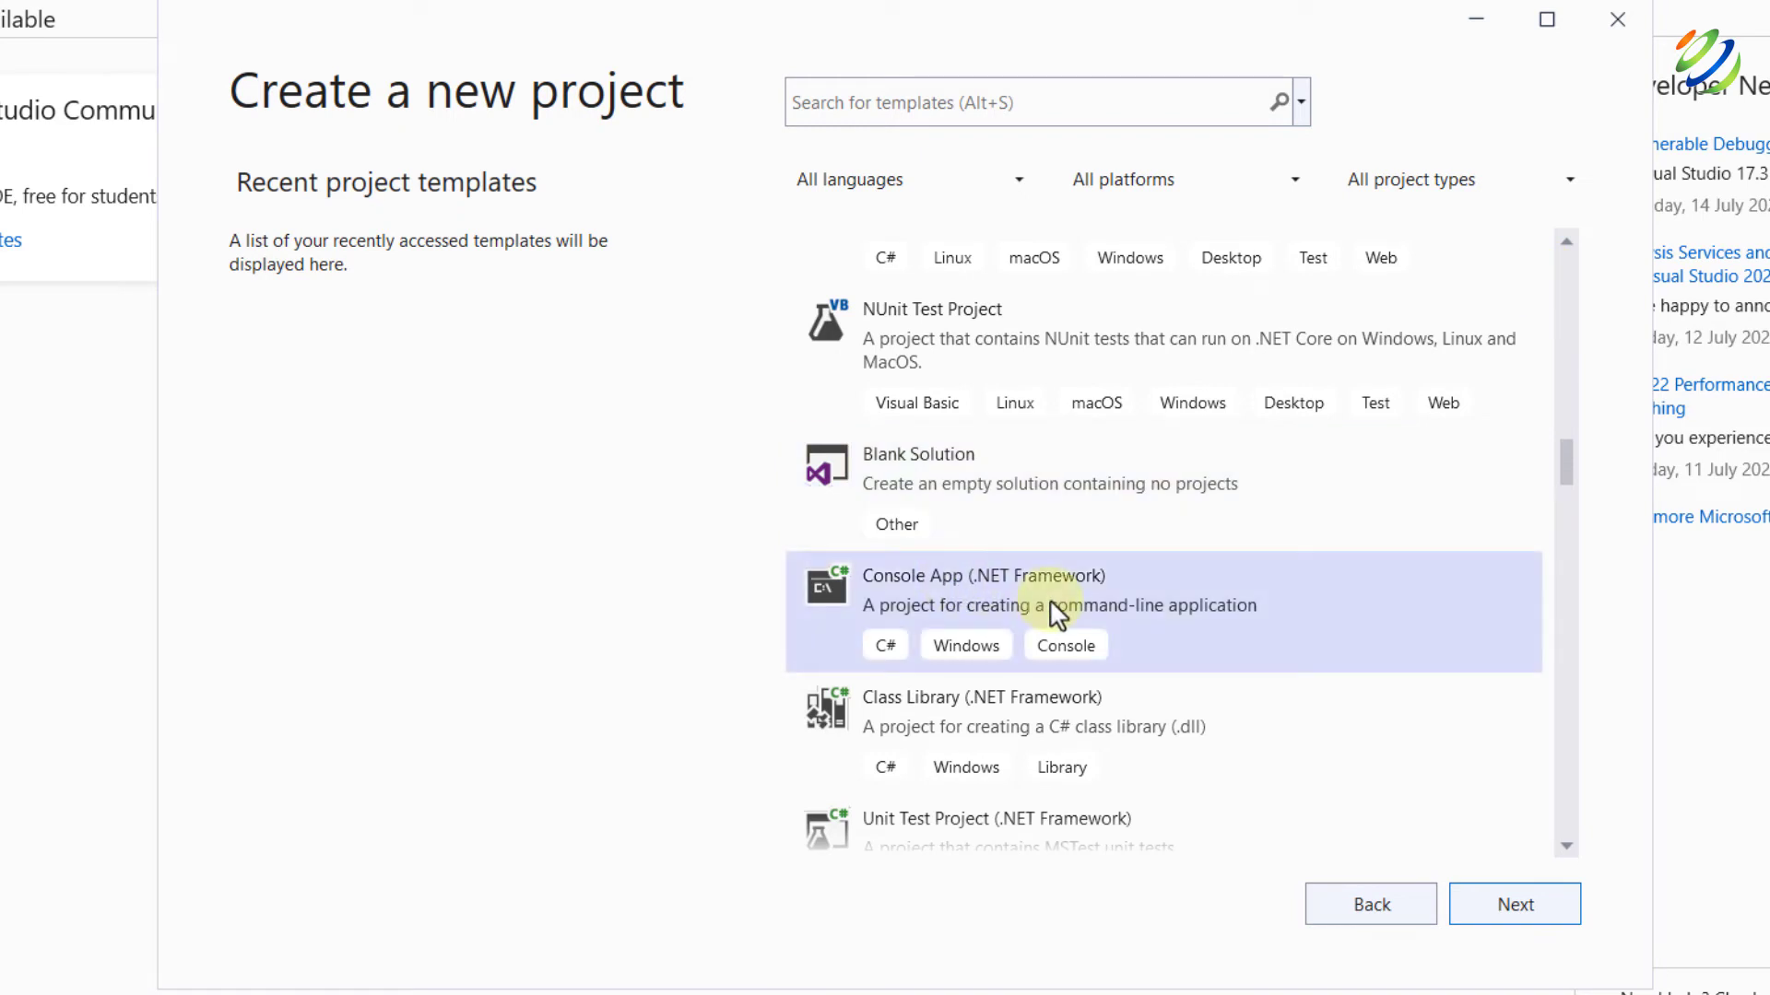
pyautogui.click(1489, 902)
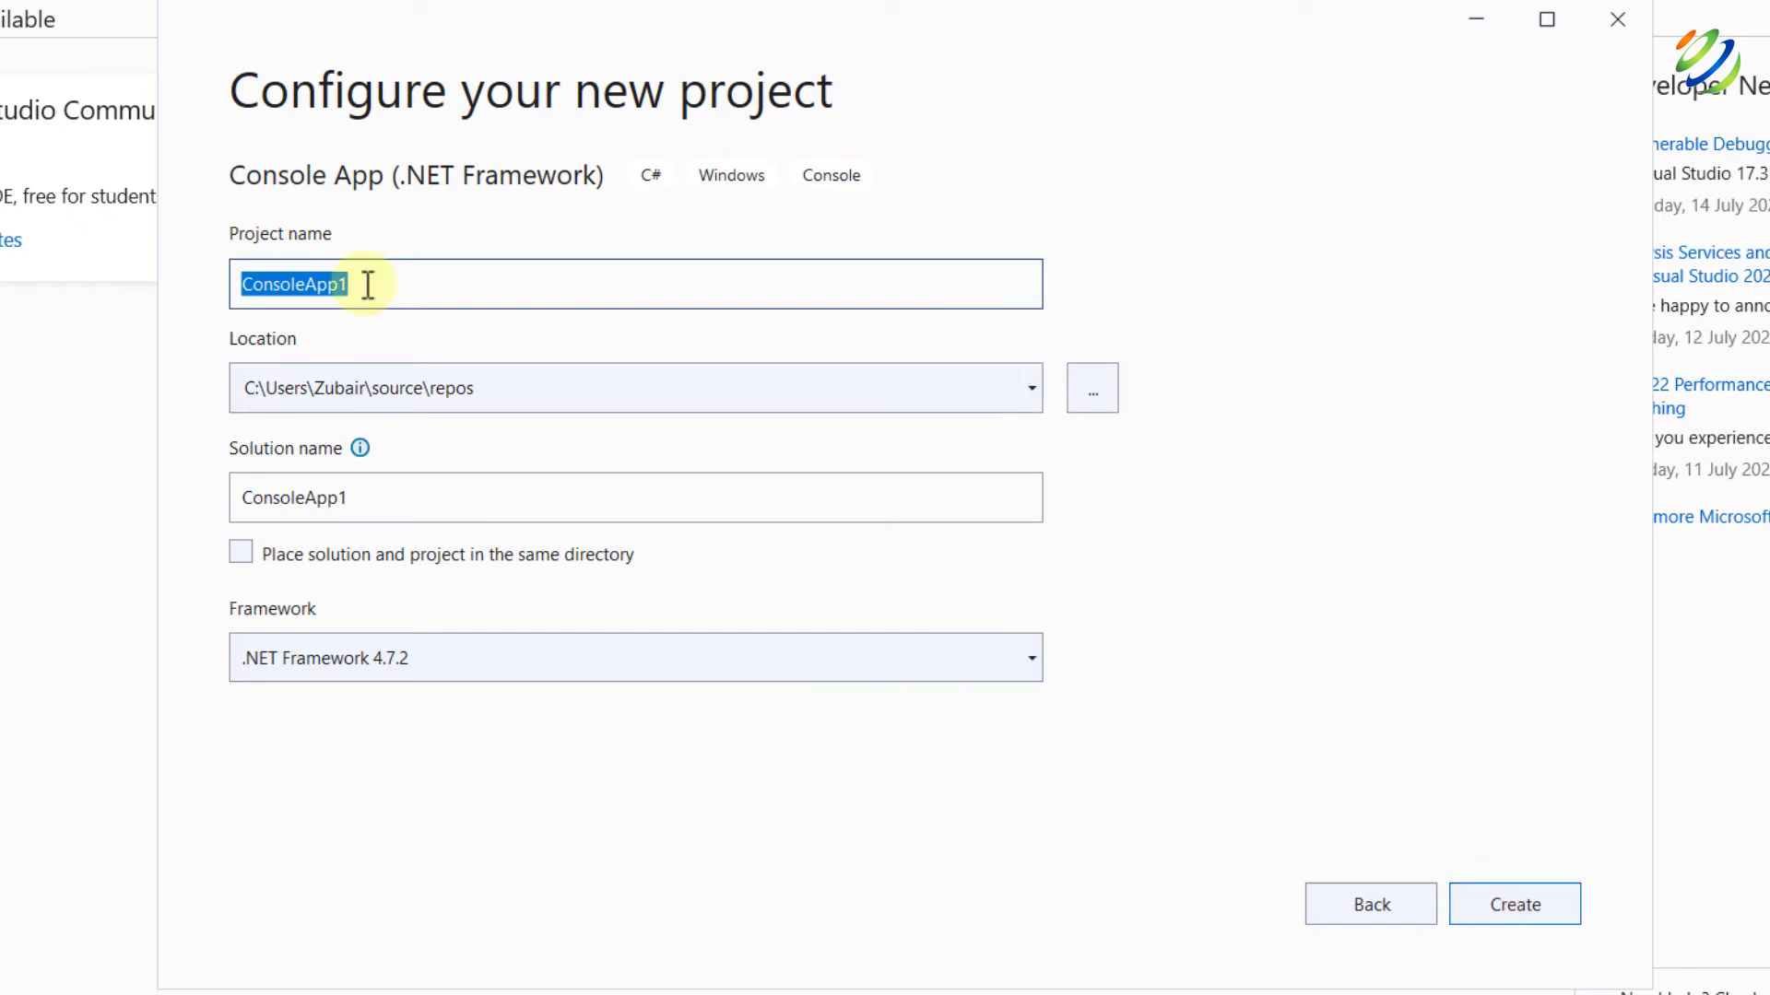
# Name the project SkillsBuild, select .NET Framework 4.7.2 as the framework, and create the project.
pyautogui.write('Skills')
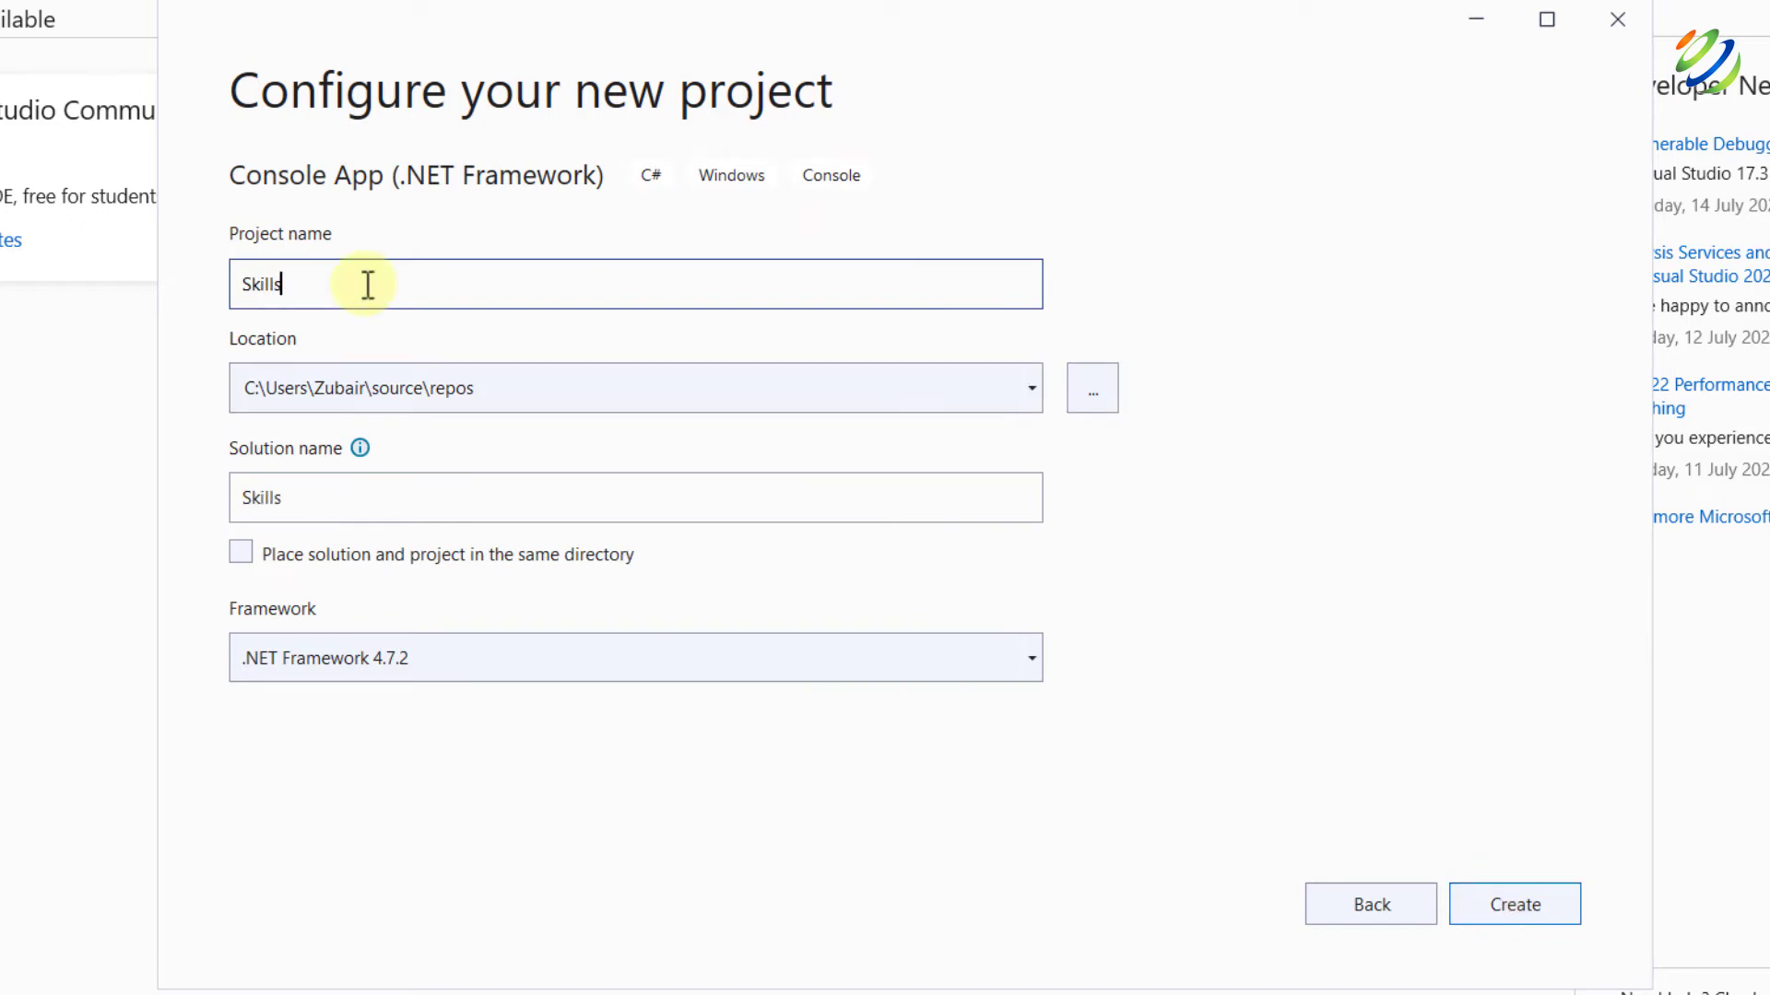
pyautogui.write('Build')
pyautogui.press('Tab')
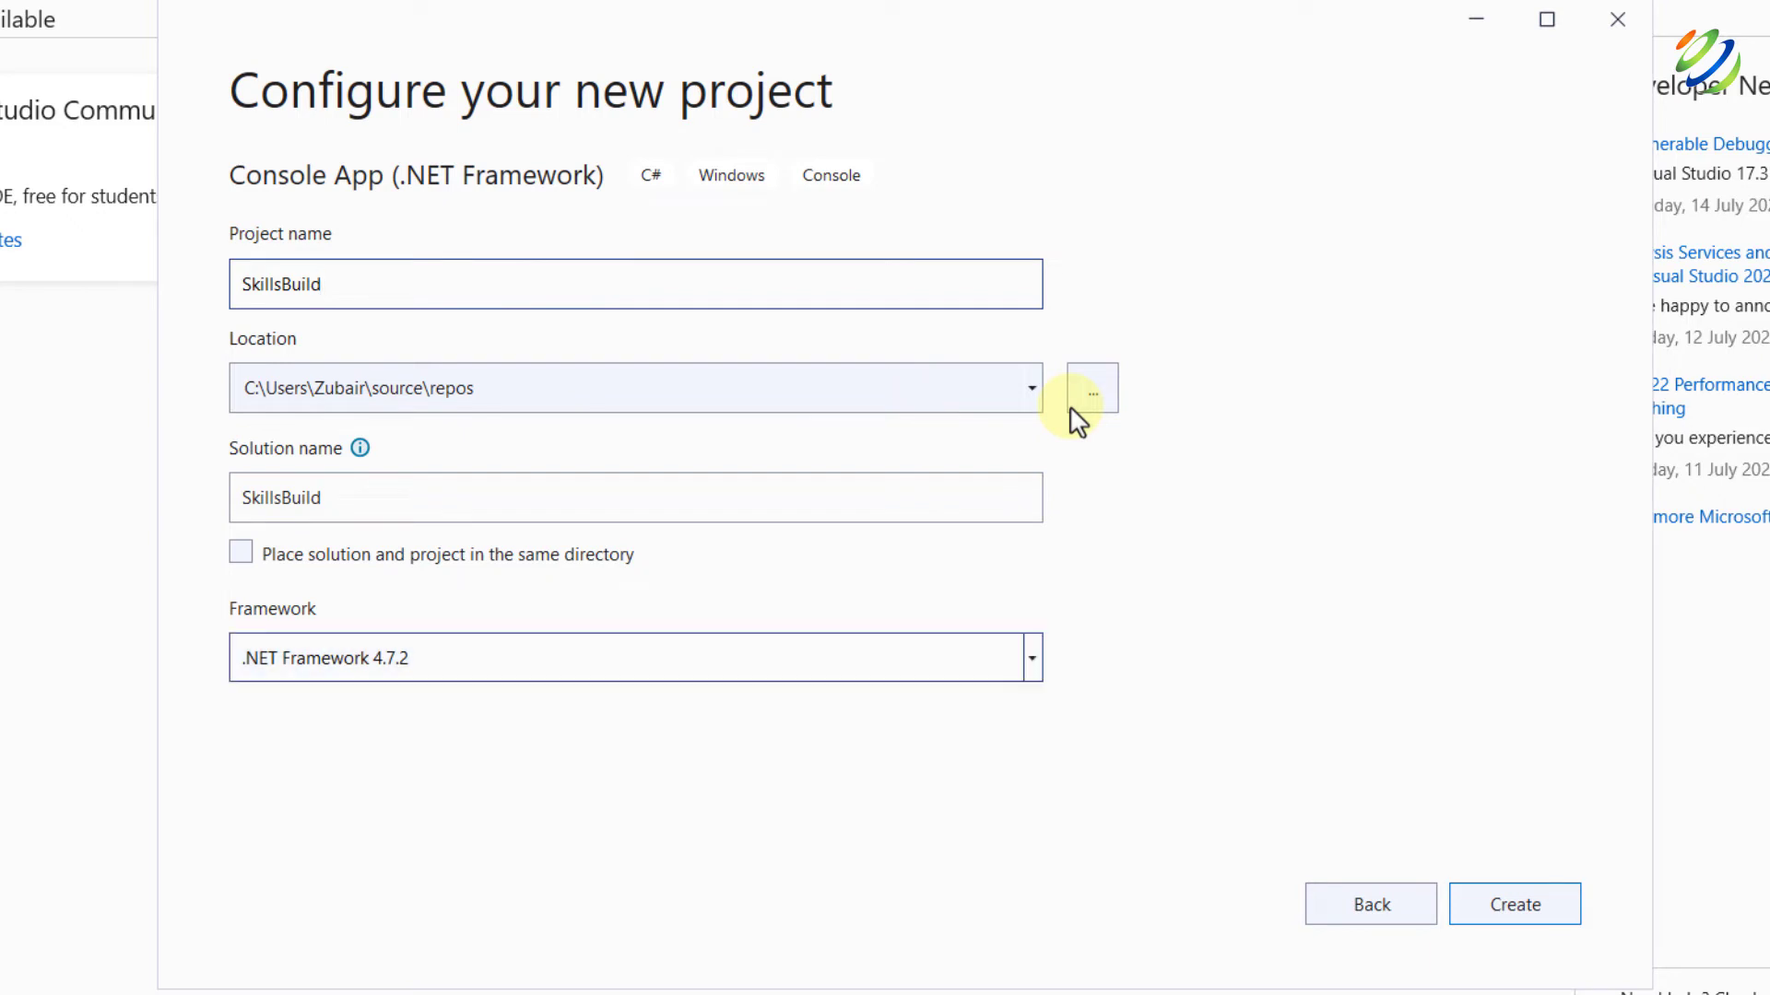
pyautogui.click(1035, 671)
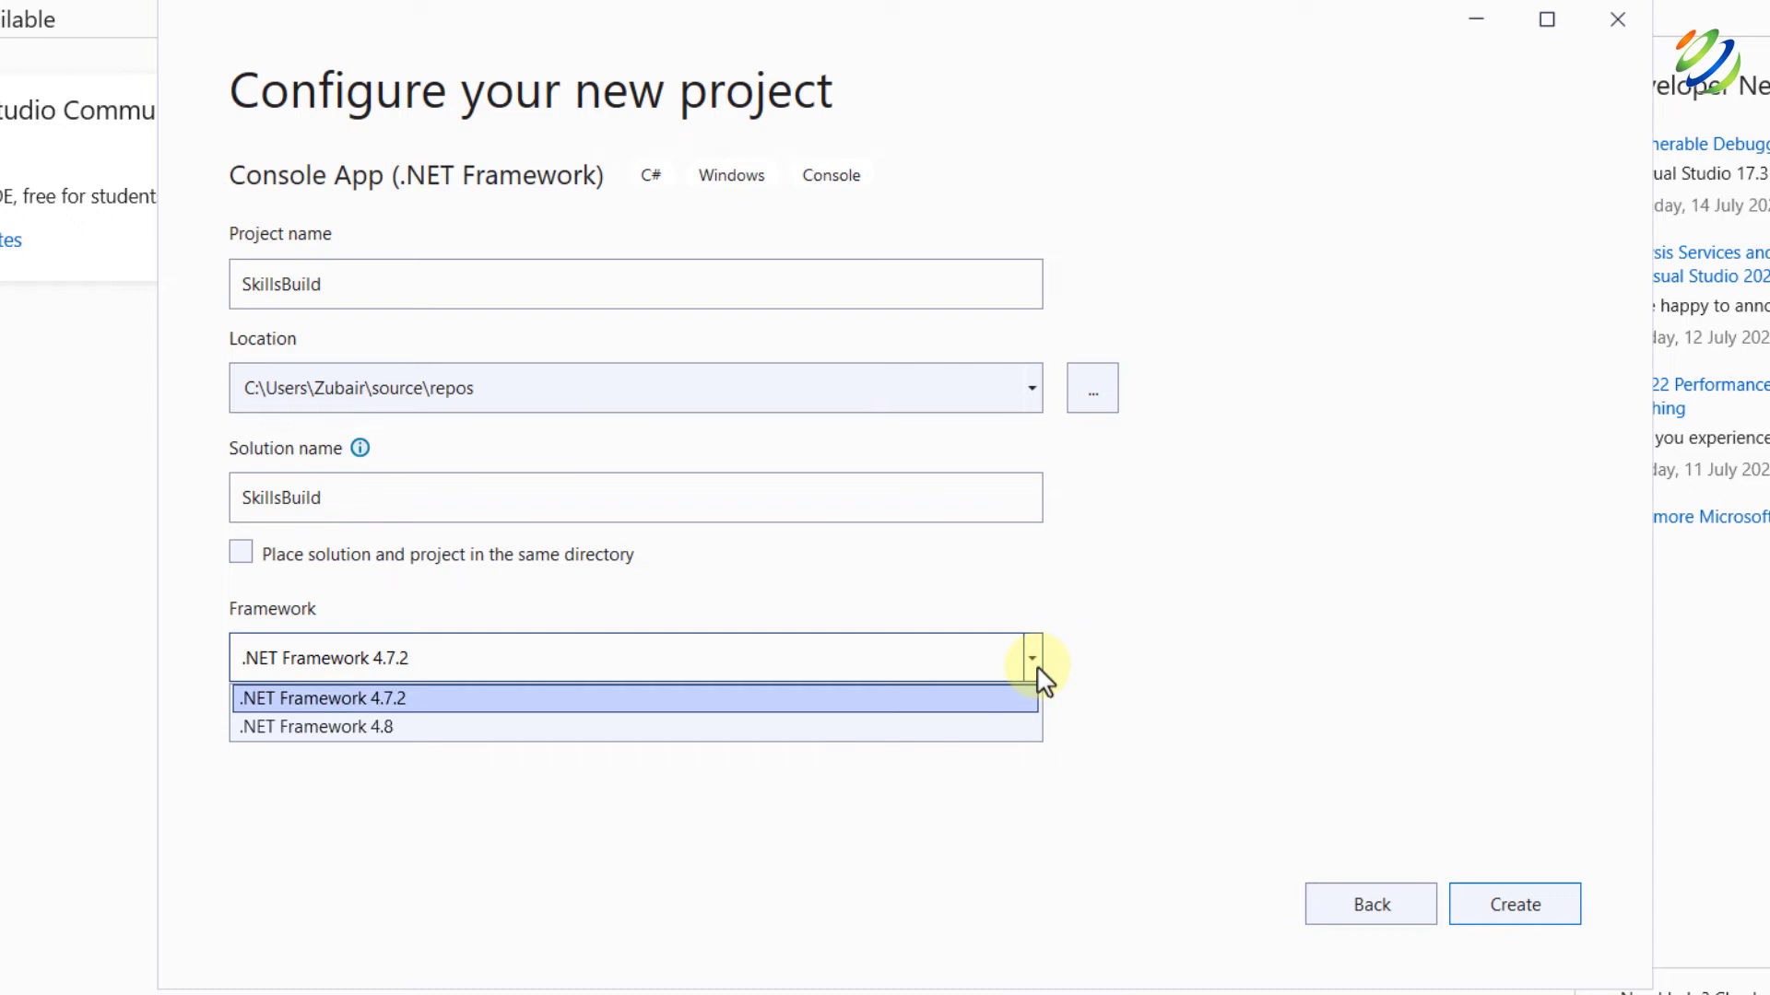
pyautogui.click(340, 701)
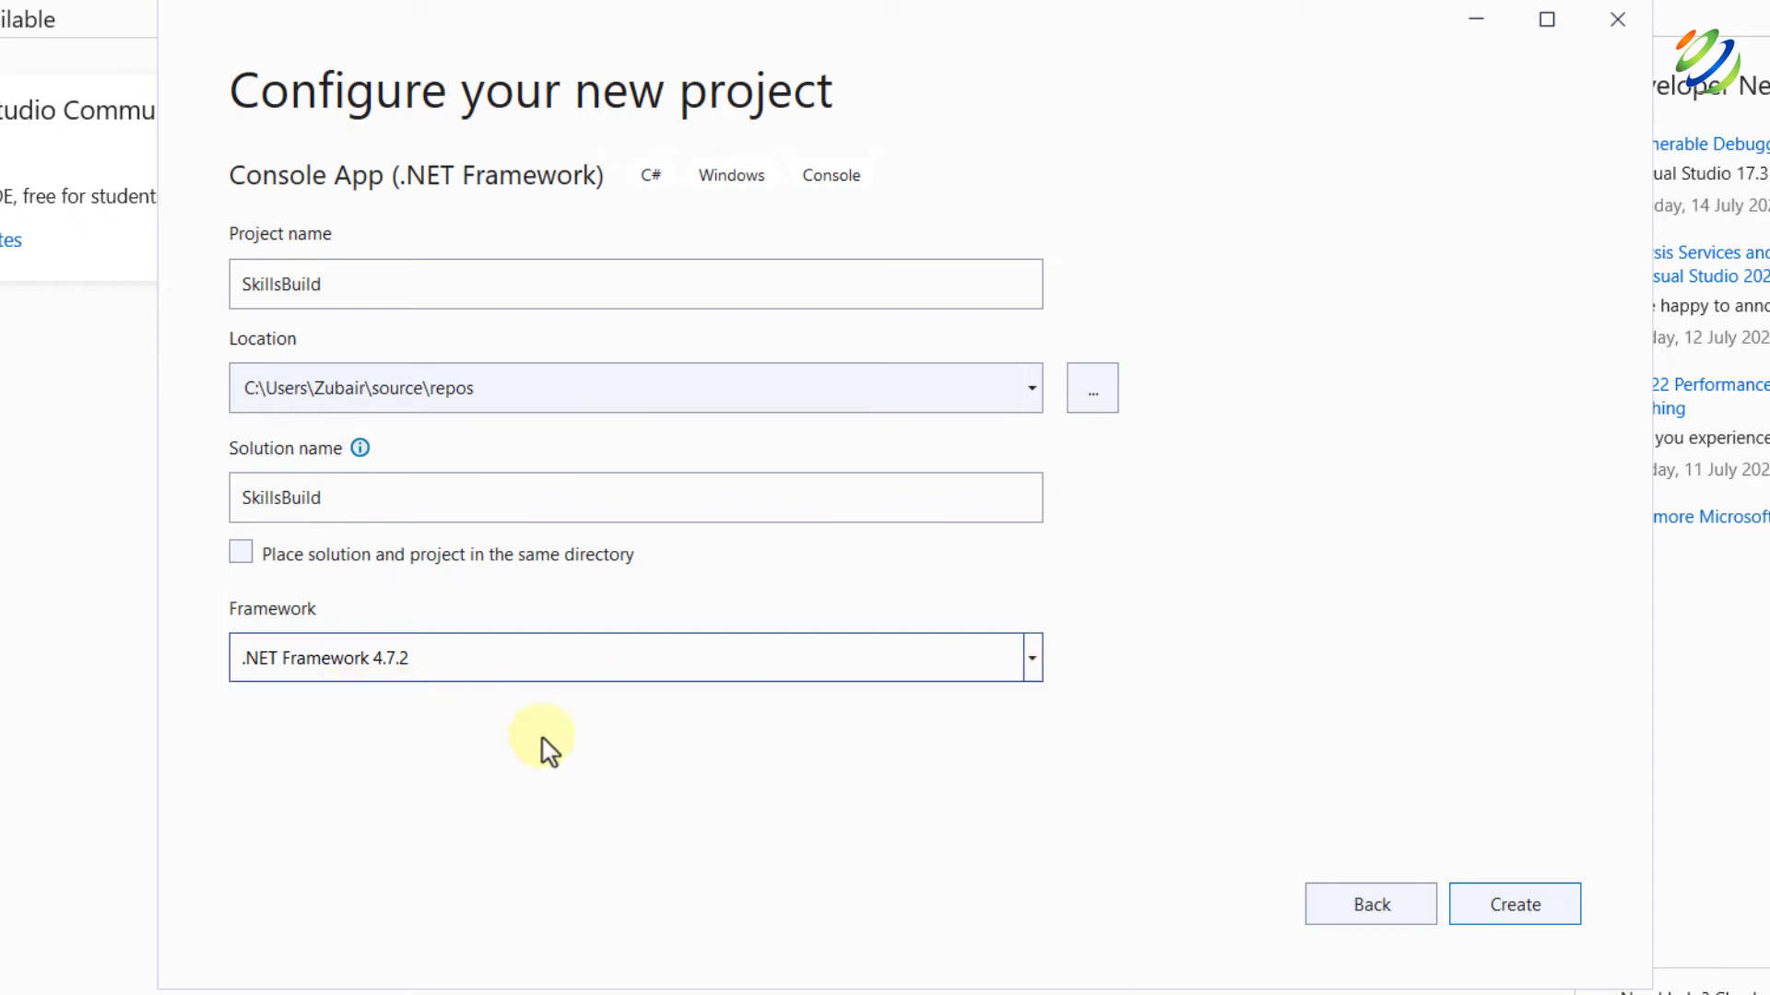
pyautogui.click(1534, 918)
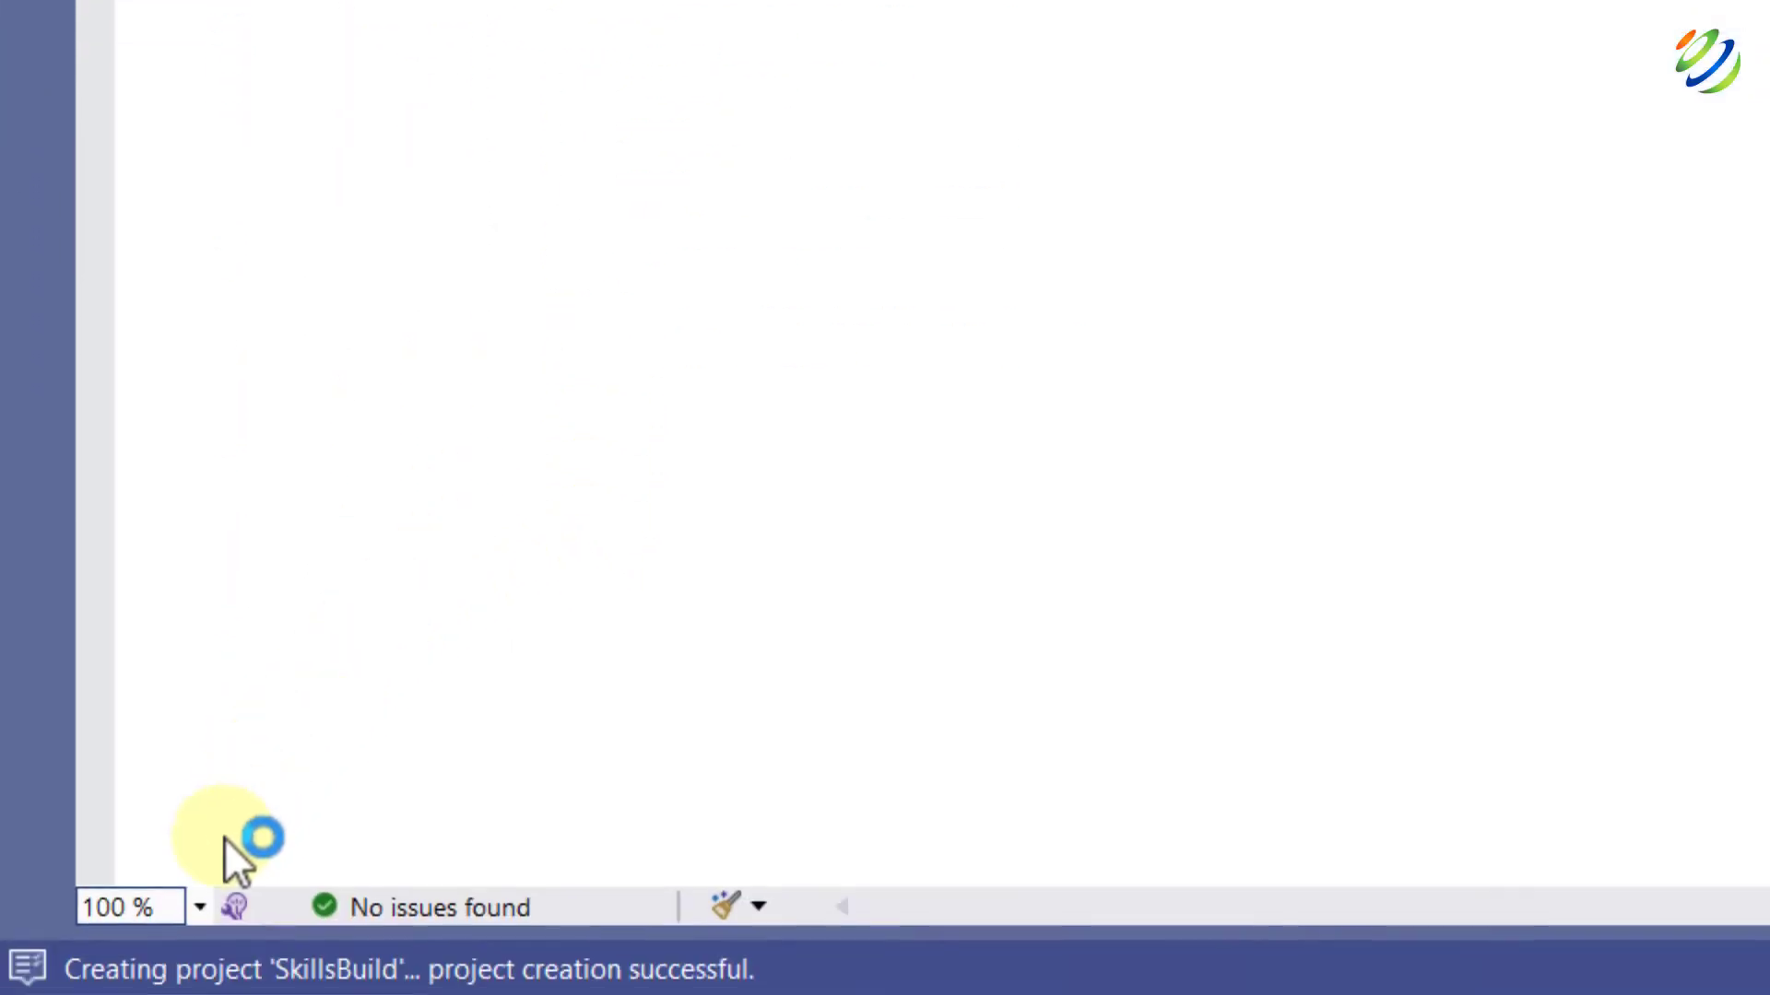
# Set the code editor's zoom level to 150 %.
pyautogui.click(199, 905)
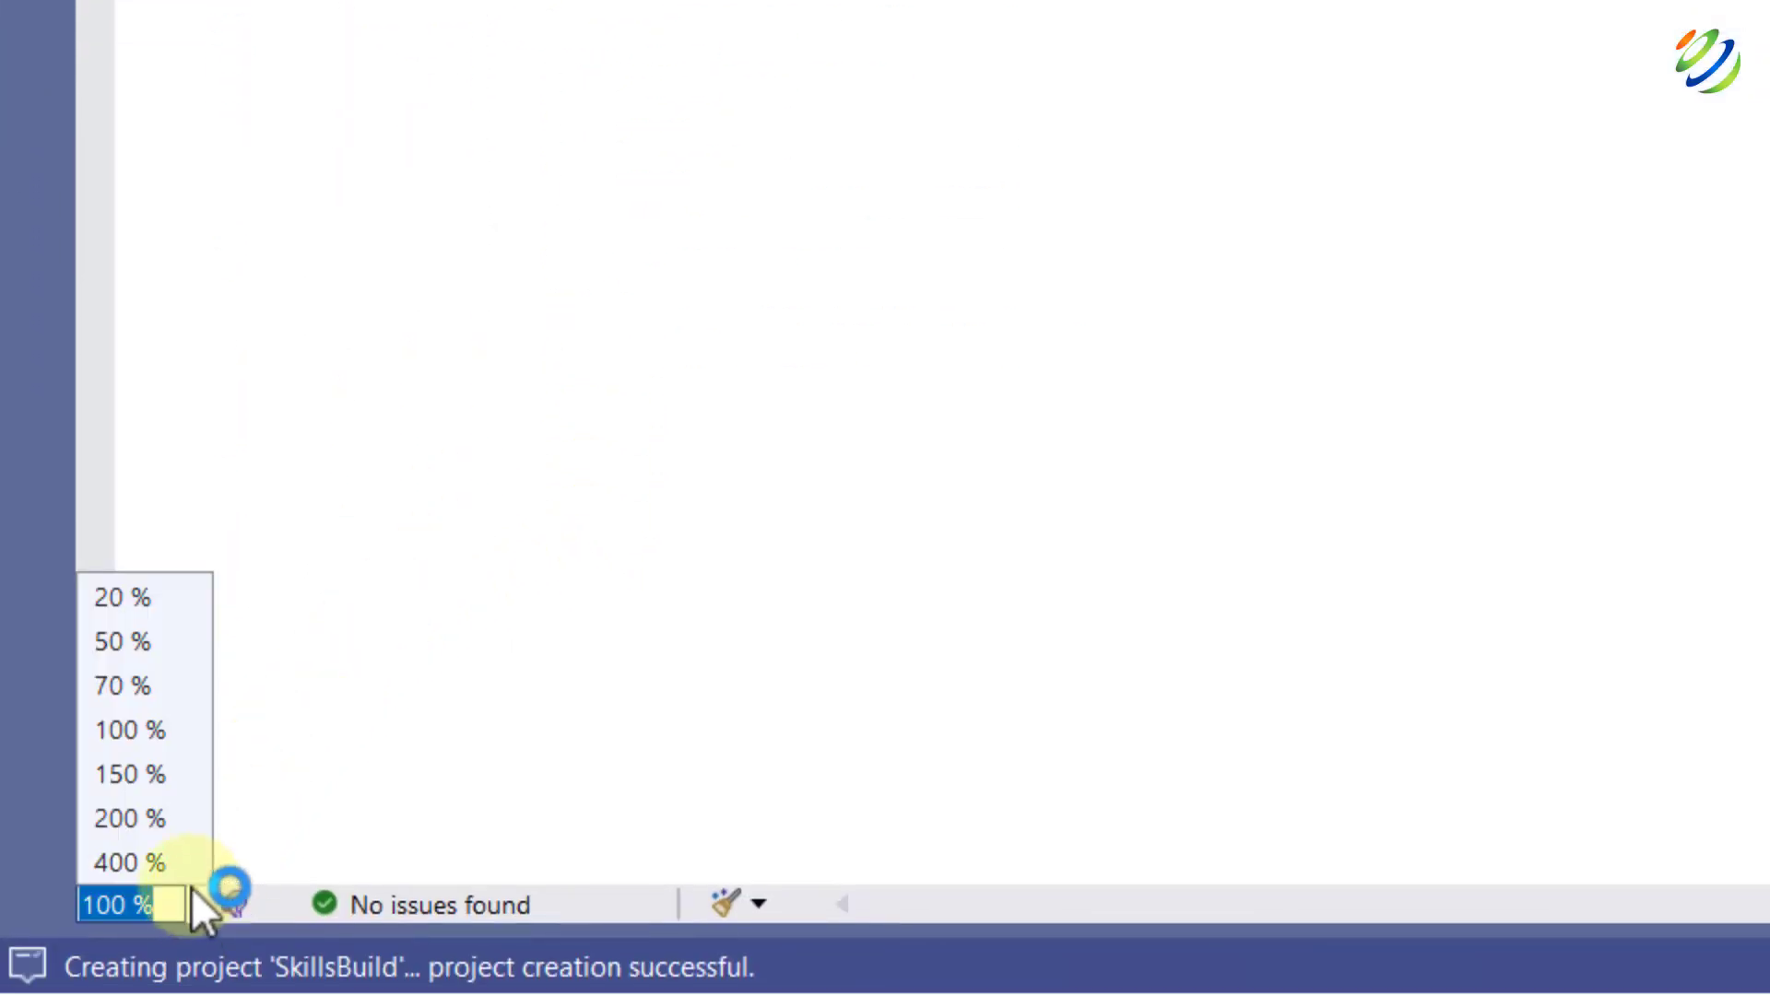
pyautogui.click(143, 776)
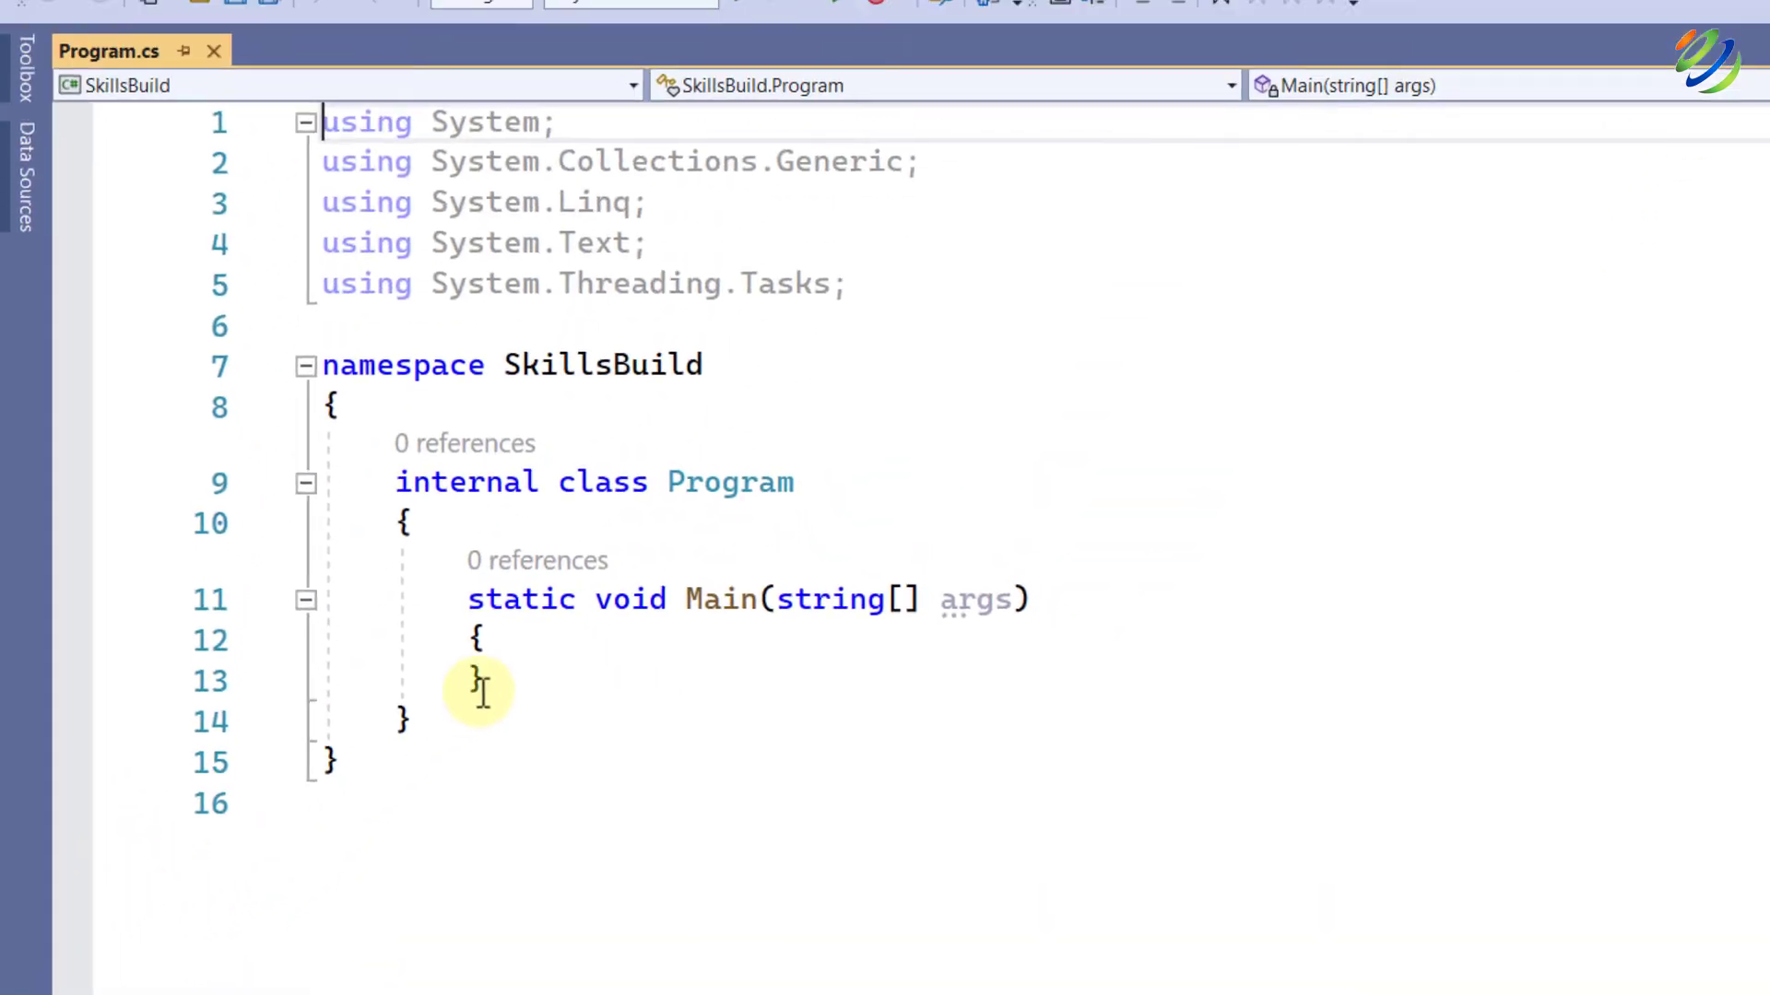
# Add Console.WriteLine("First Program After Installation of Visual Studio"); inside the Main method of Program.cs and save the file.
pyautogui.click(536, 631)
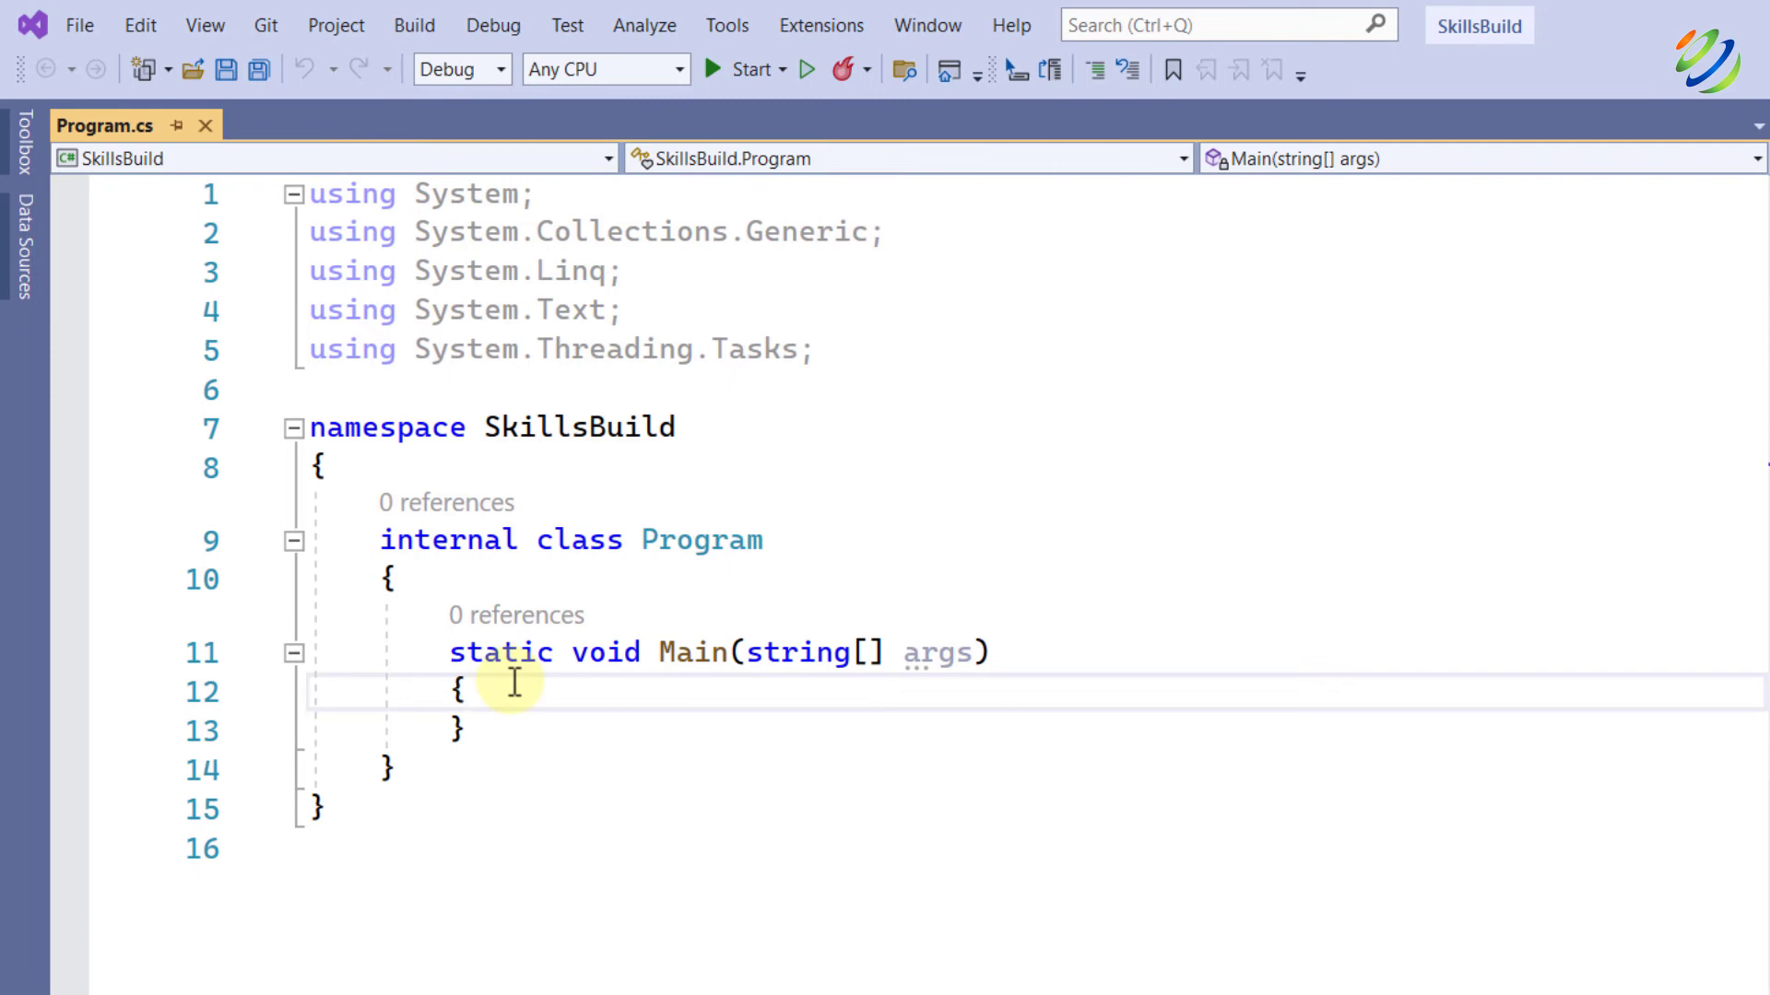
pyautogui.press('Return')
pyautogui.write('Console')
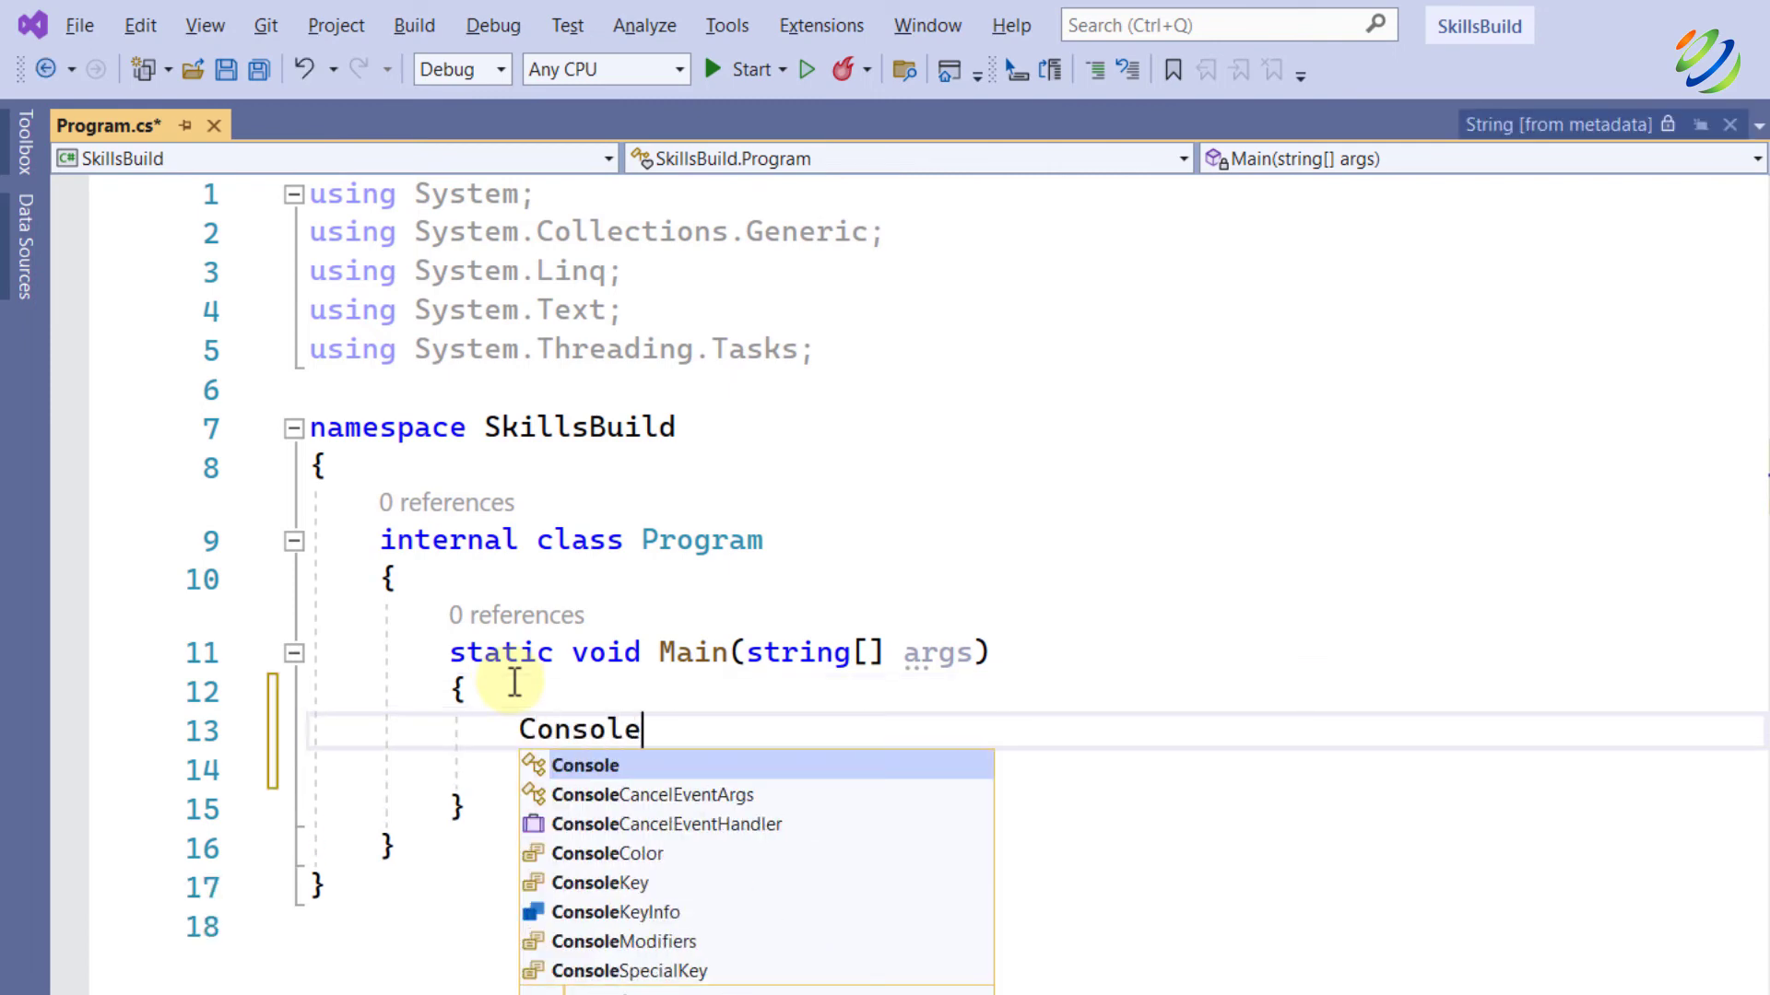
pyautogui.press('Escape')
pyautogui.write('.')
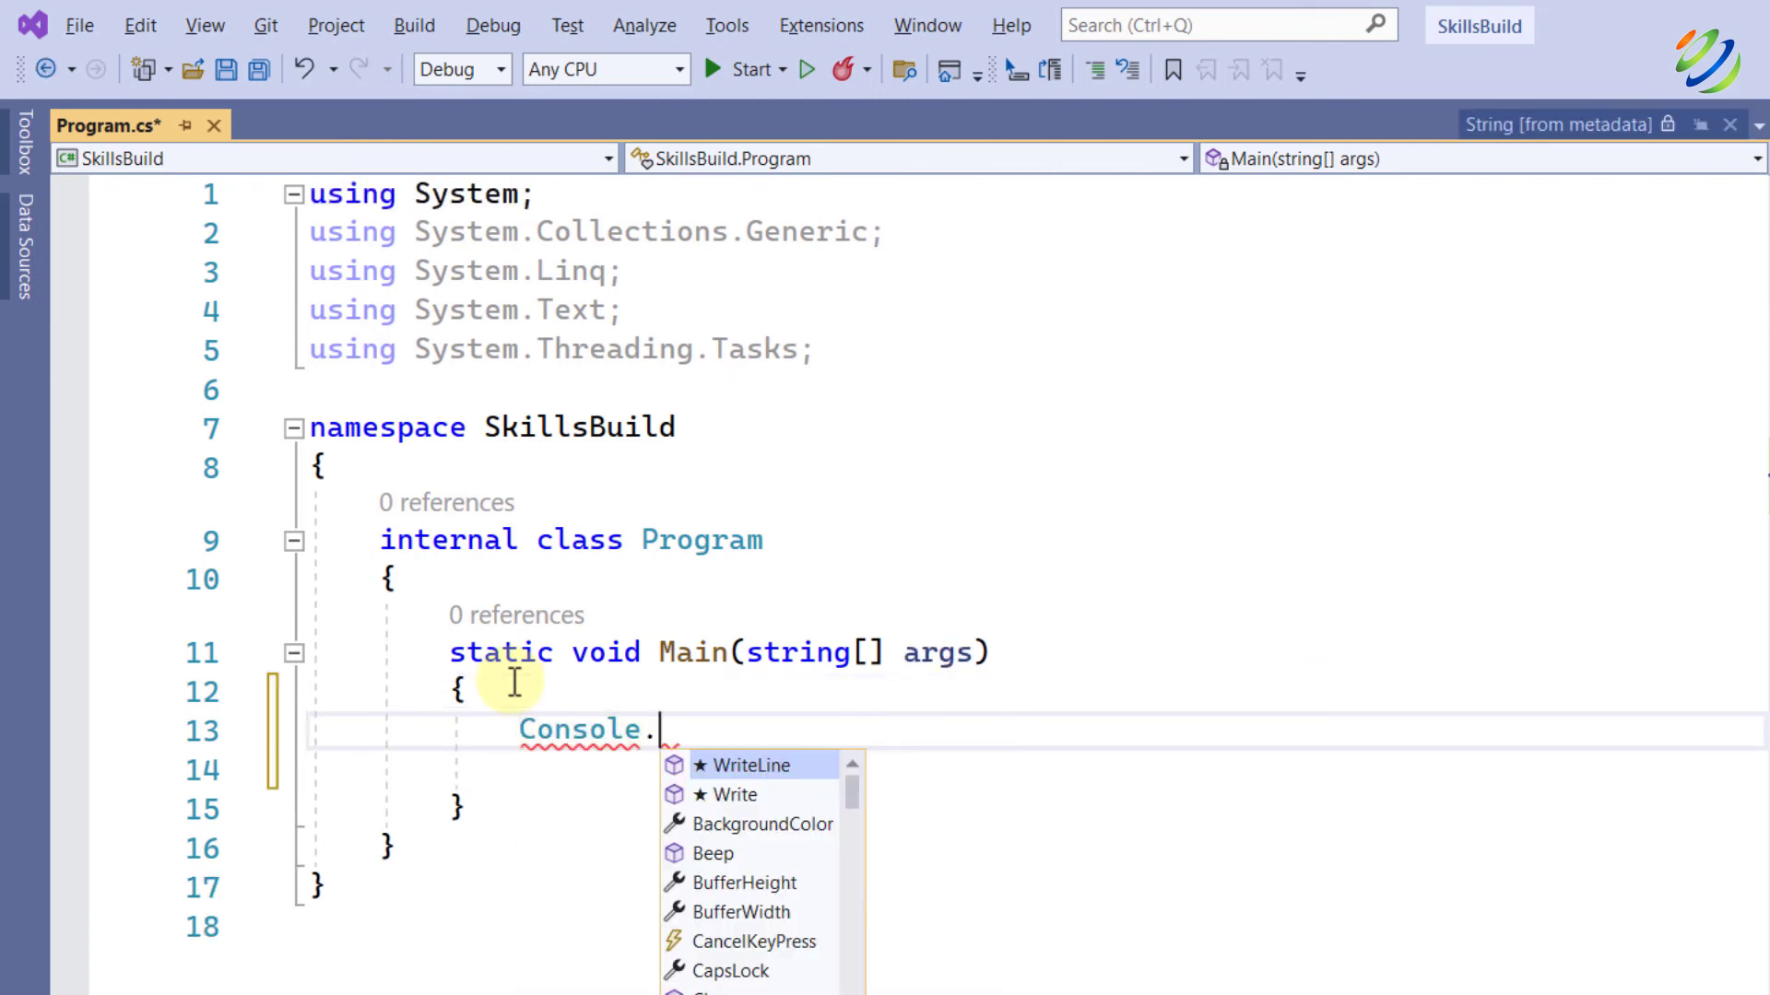
pyautogui.write('Writ')
pyautogui.press('Up')
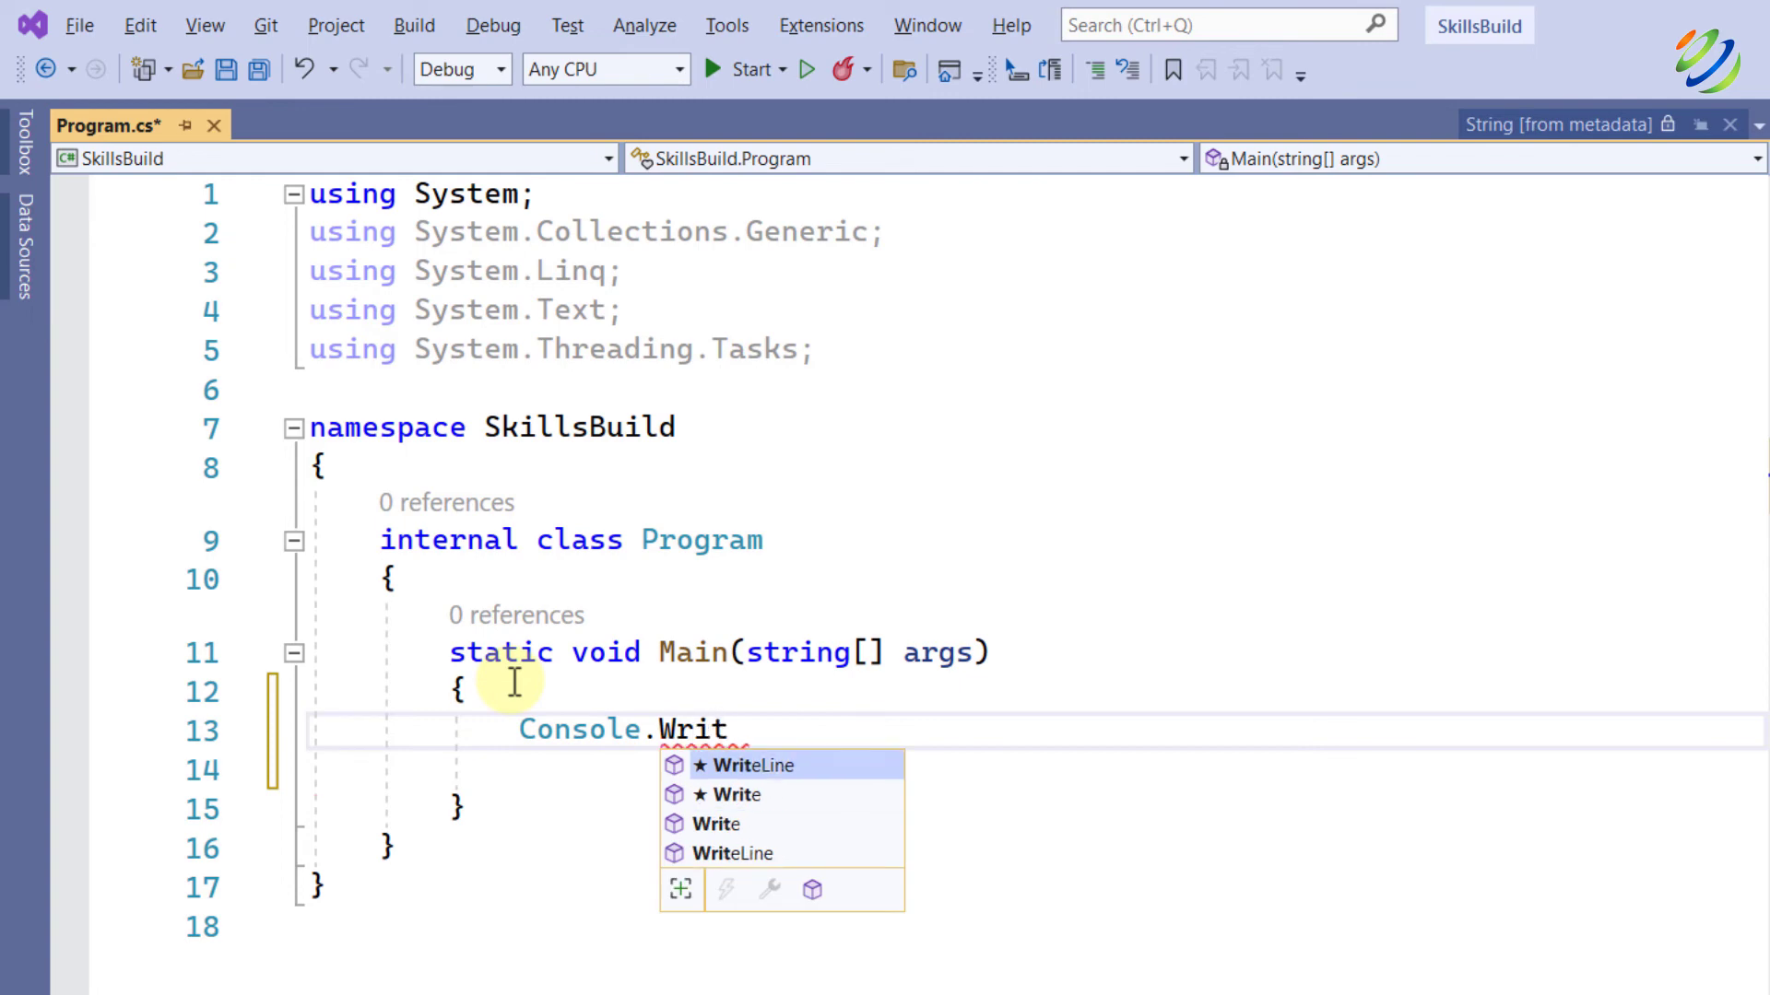
pyautogui.press('Tab')
pyautogui.write('("')
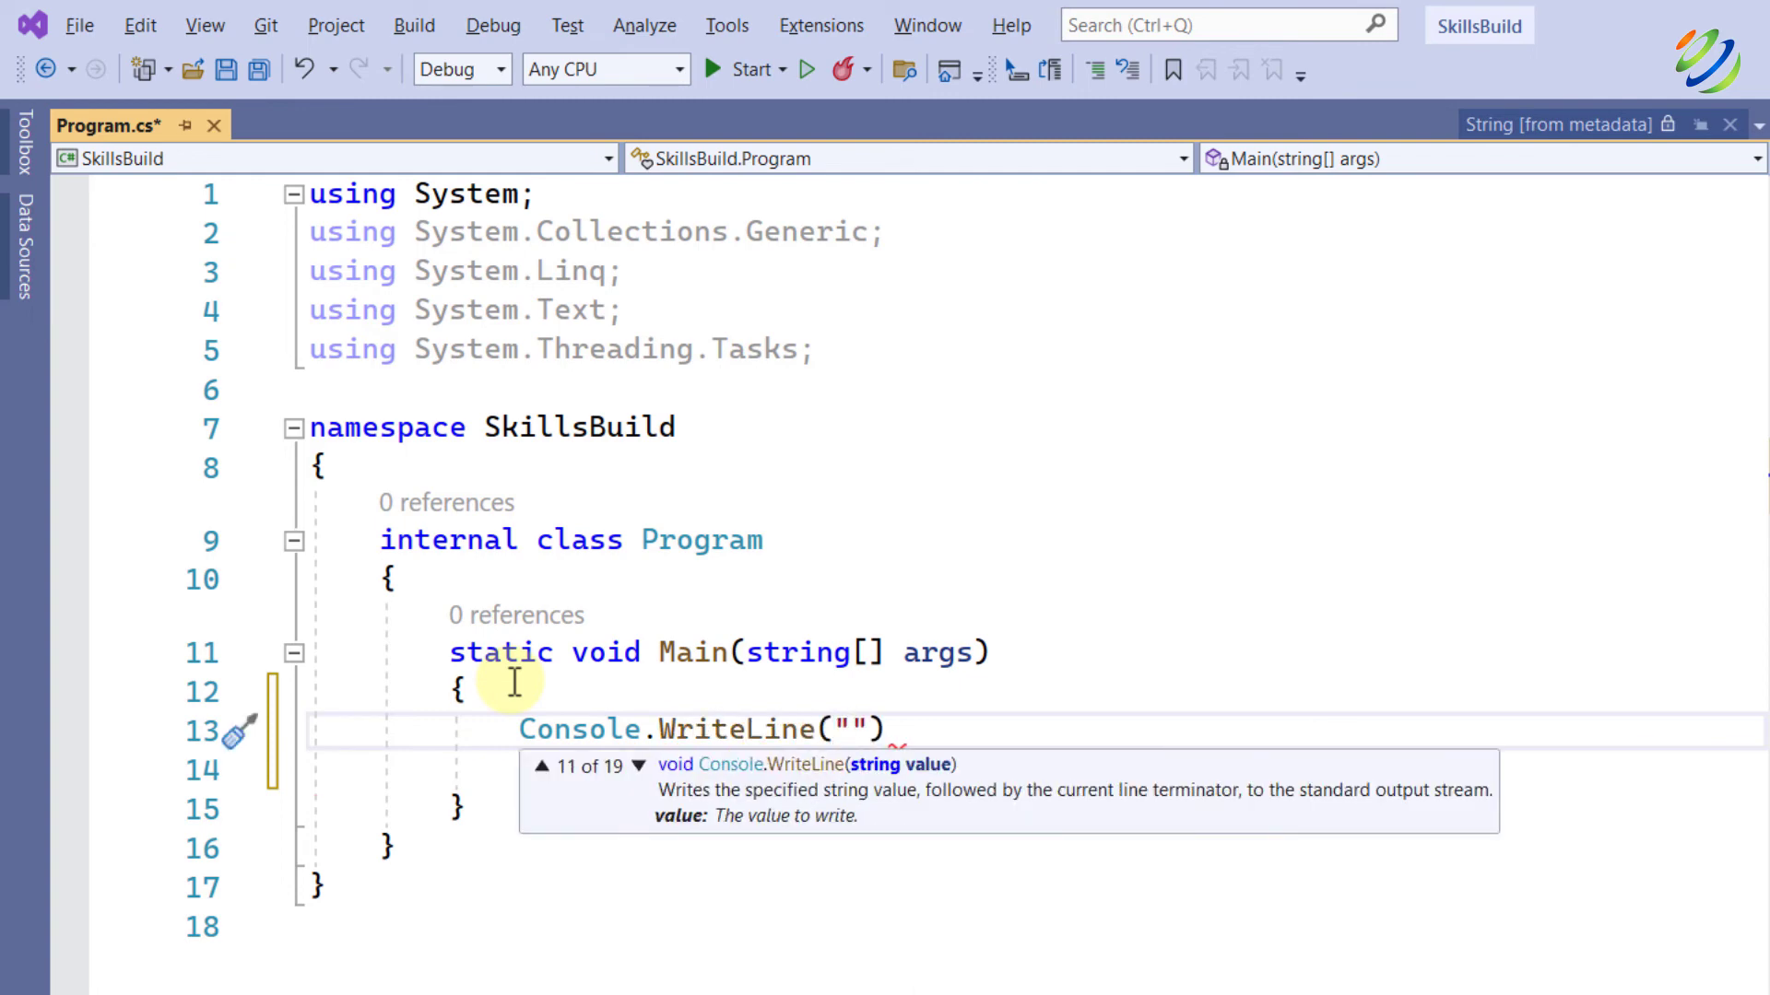
pyautogui.write('First Pr')
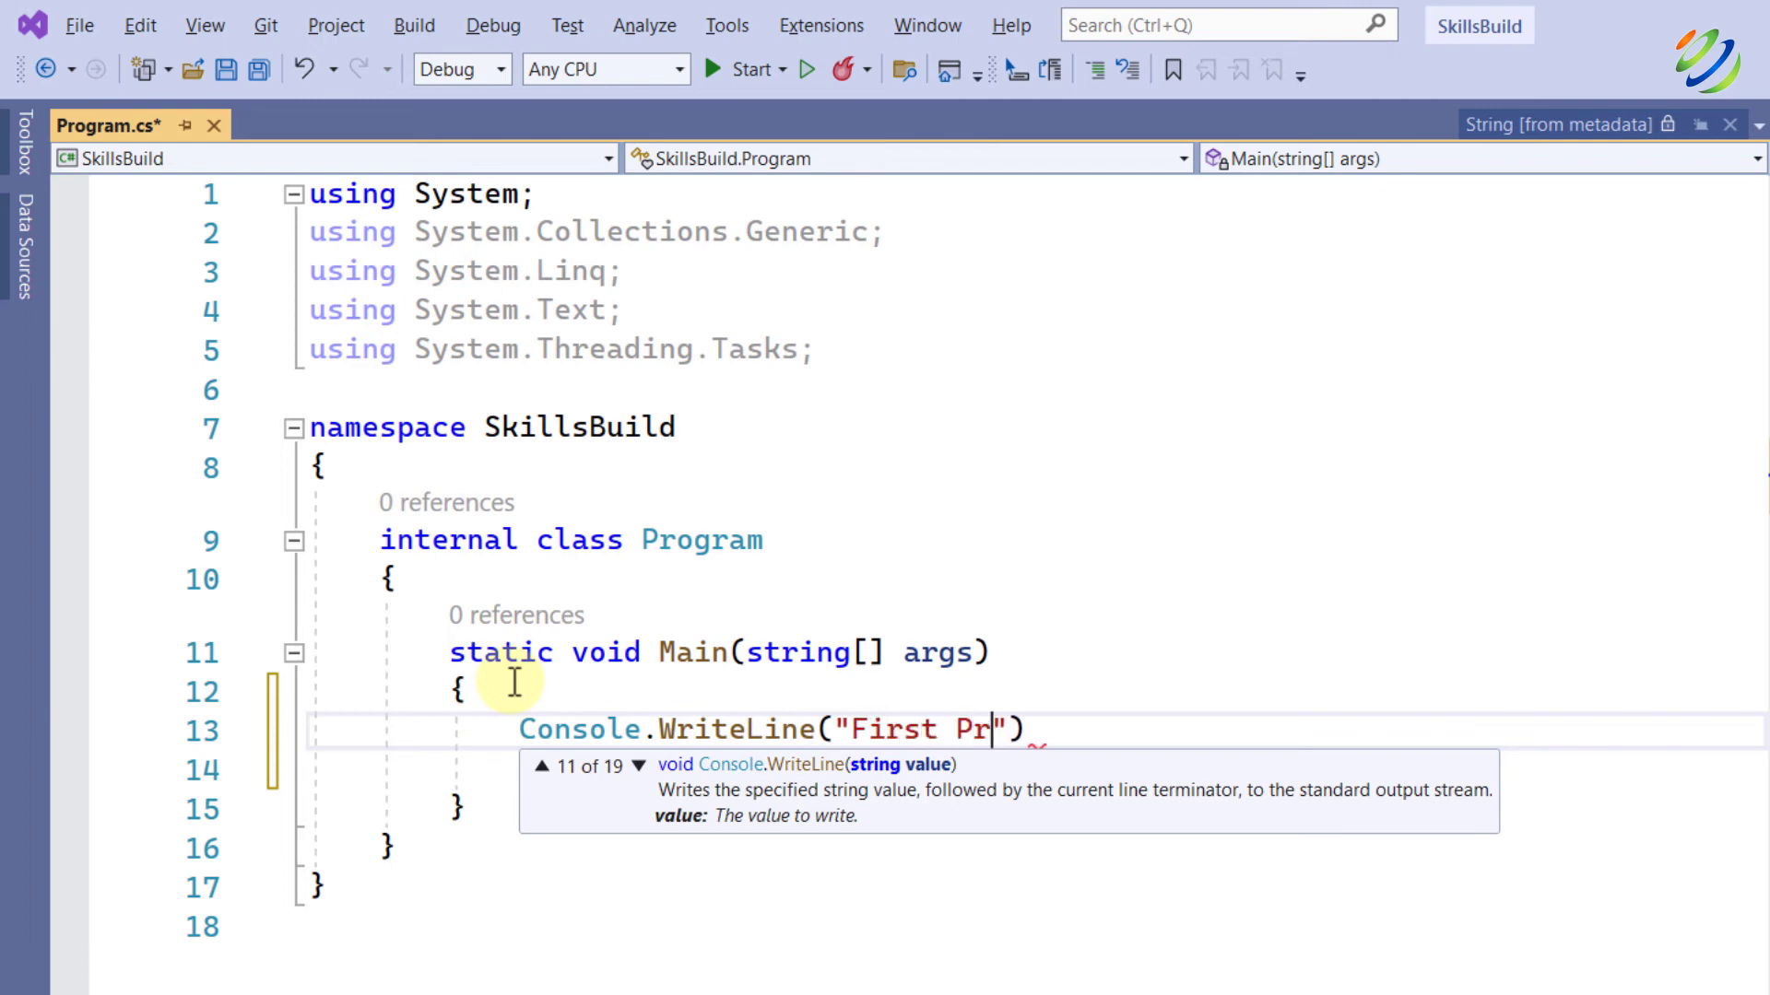
pyautogui.write('ogram Aft')
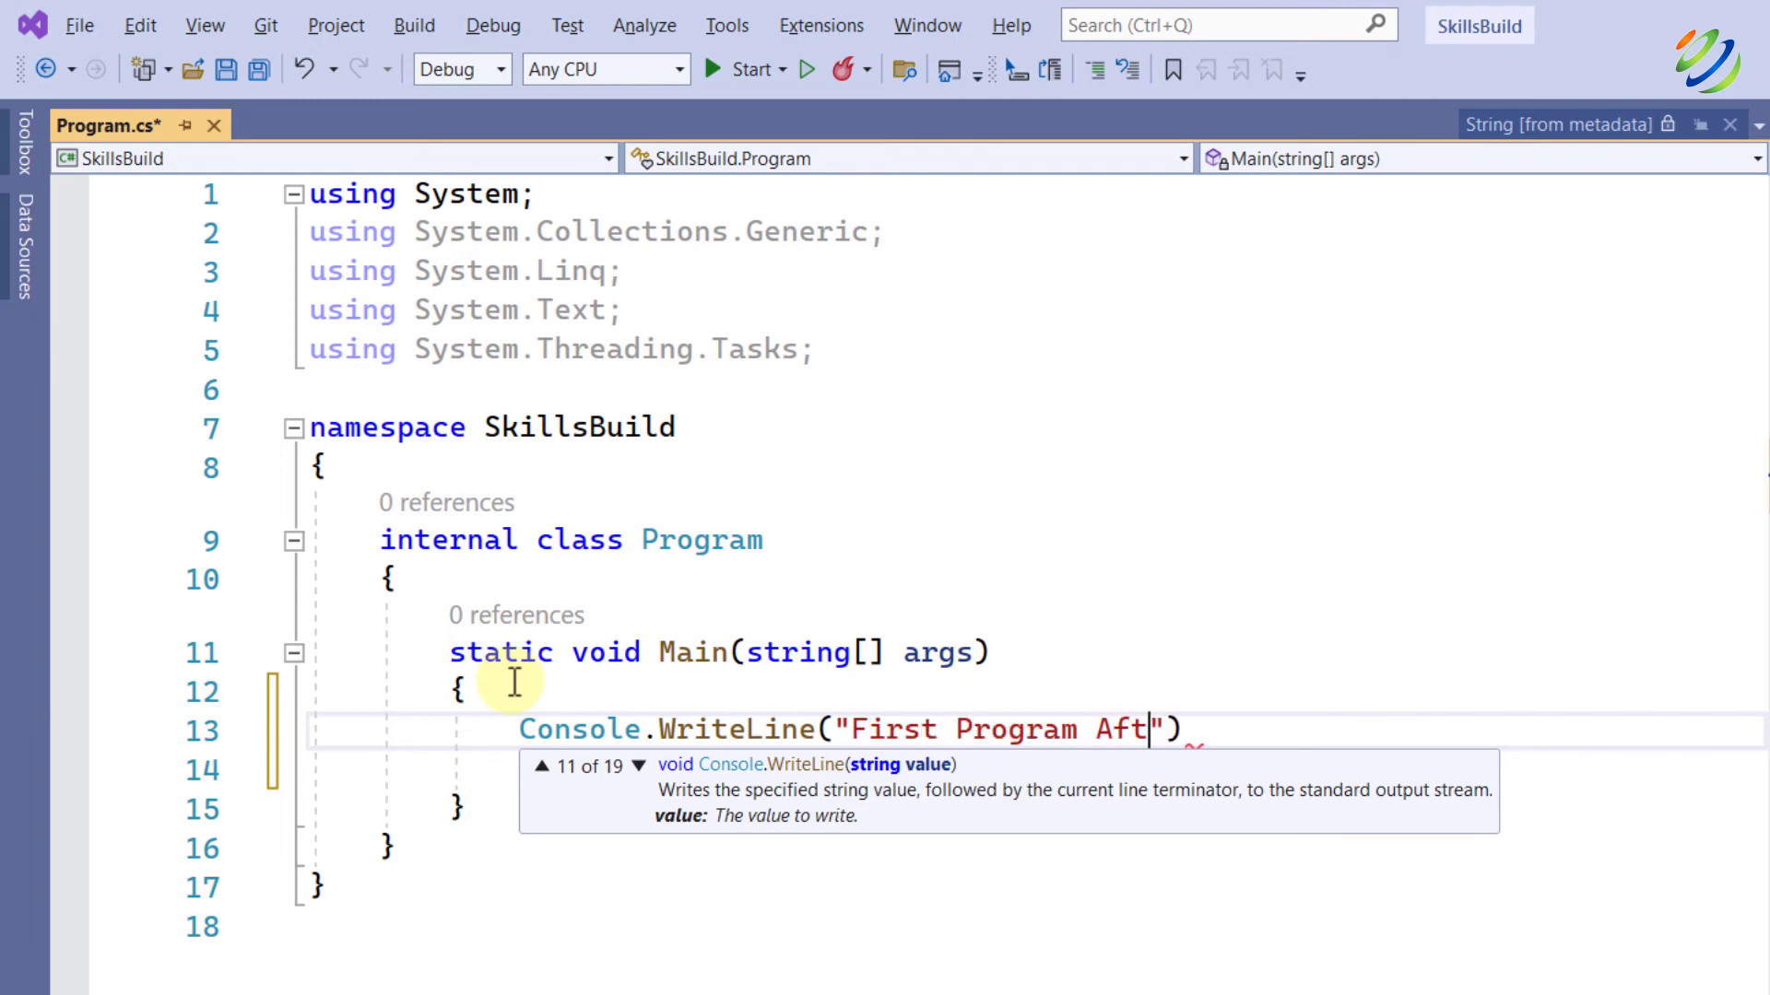
pyautogui.write('er Installation')
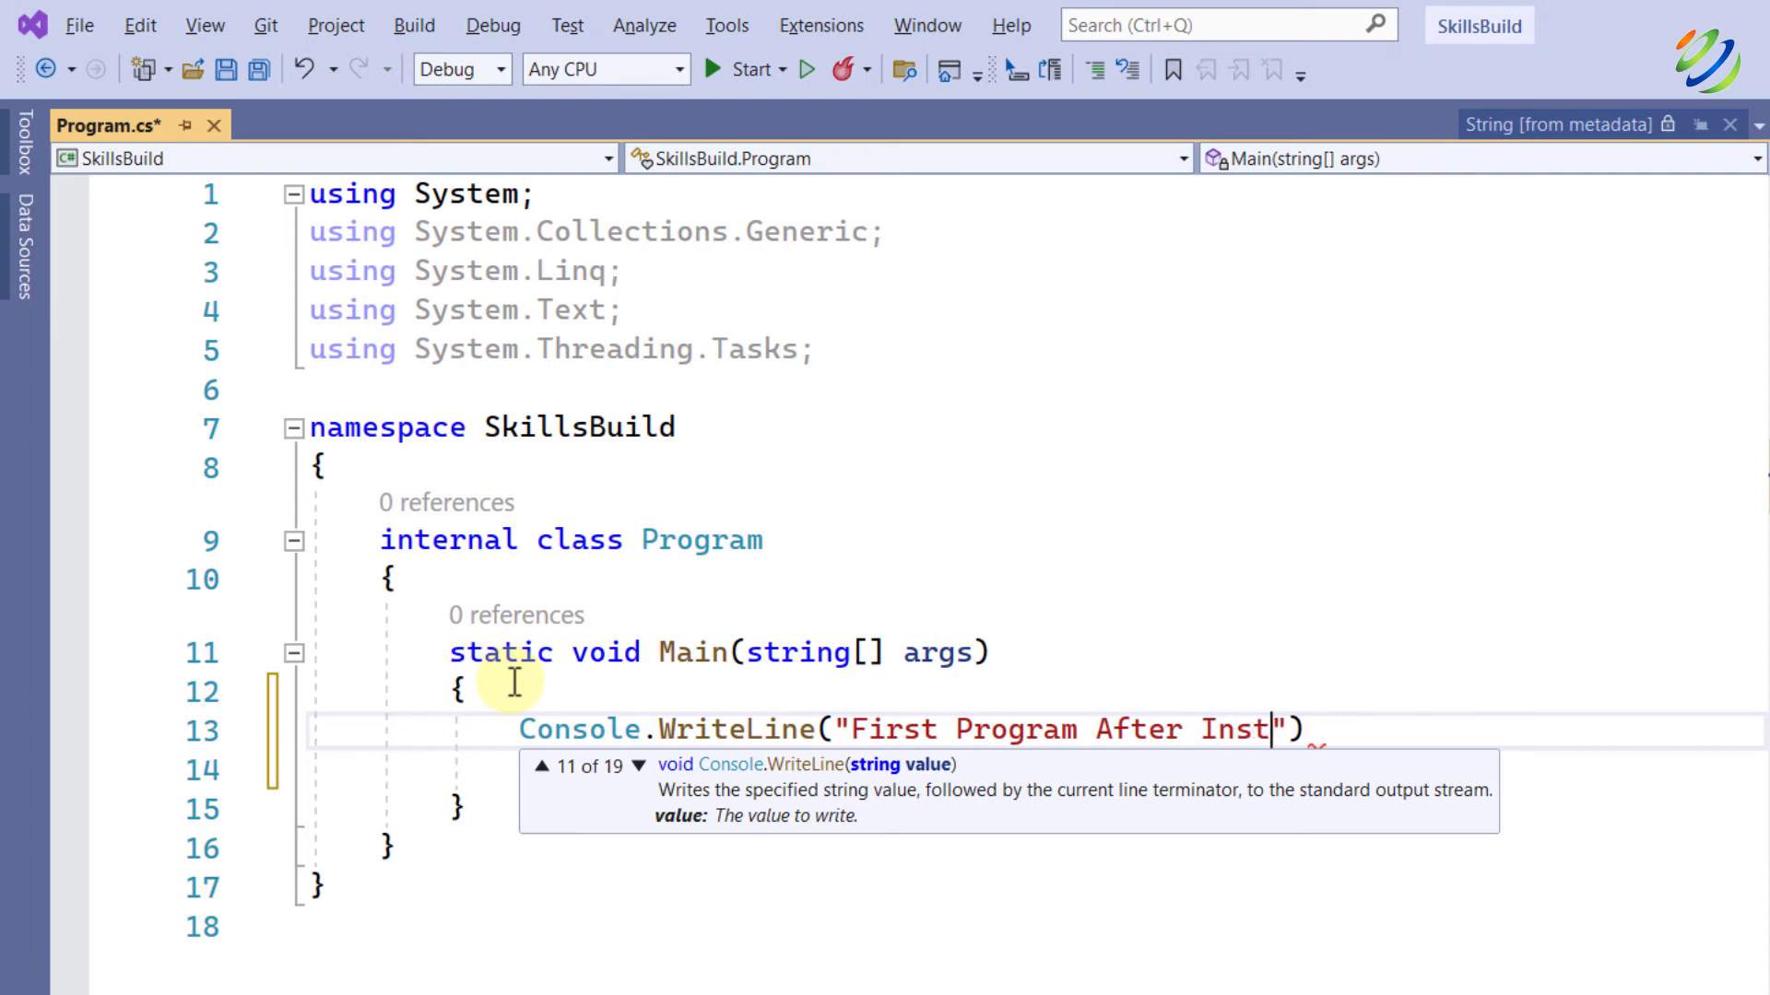
pyautogui.write(' of Vis')
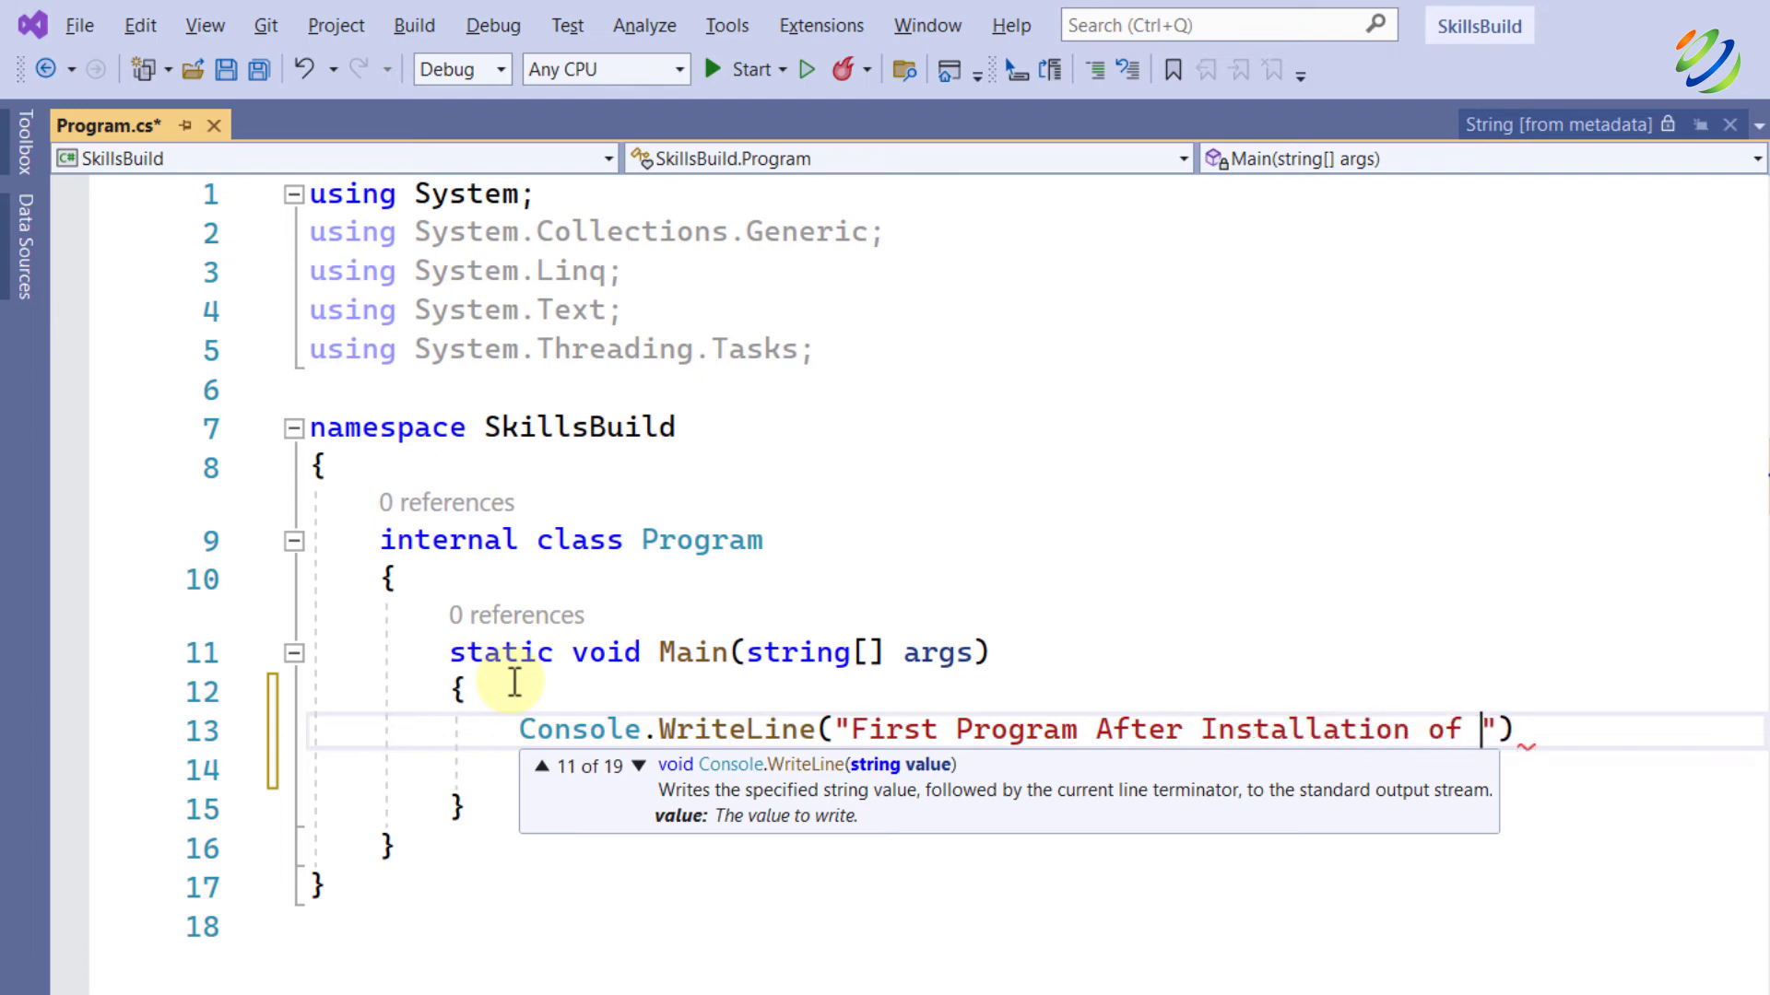
pyautogui.write('ual Studio')
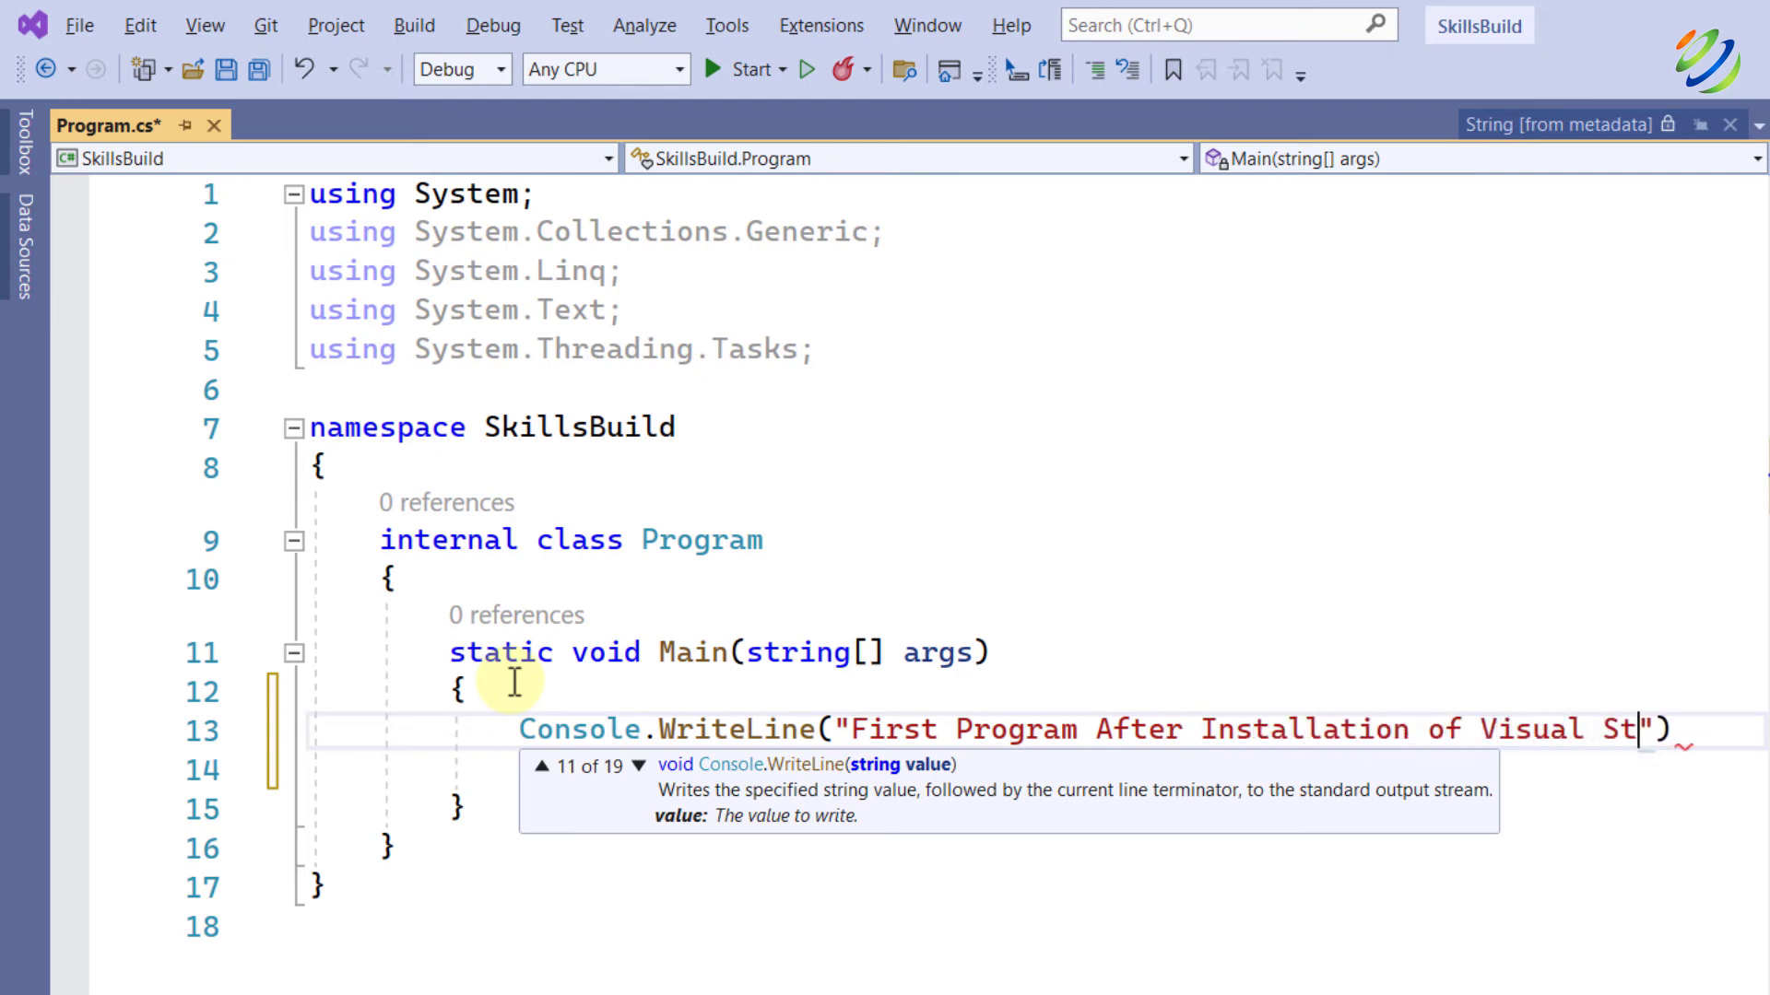
pyautogui.press('End')
pyautogui.write(';')
pyautogui.hotkey('ctrl', 's')
# Add Console.ReadKey(); on a new line below the WriteLine statement and save Program.cs.
pyautogui.press('Return')
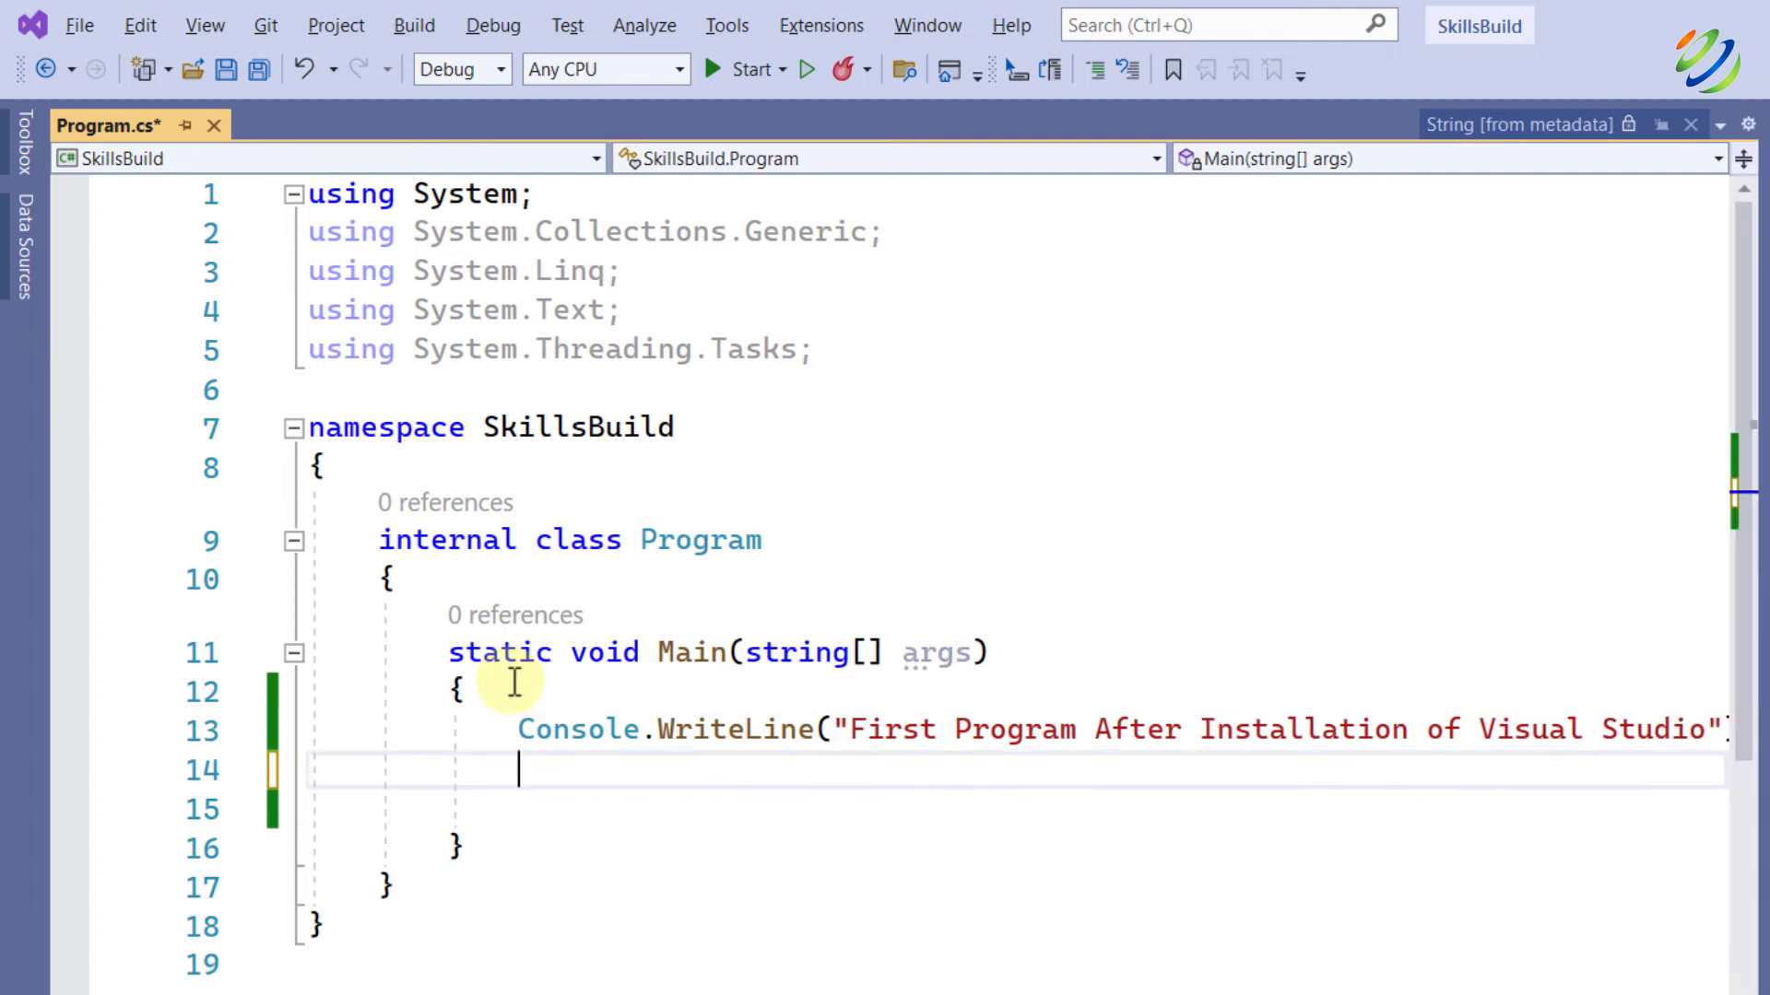
pyautogui.write('Cons')
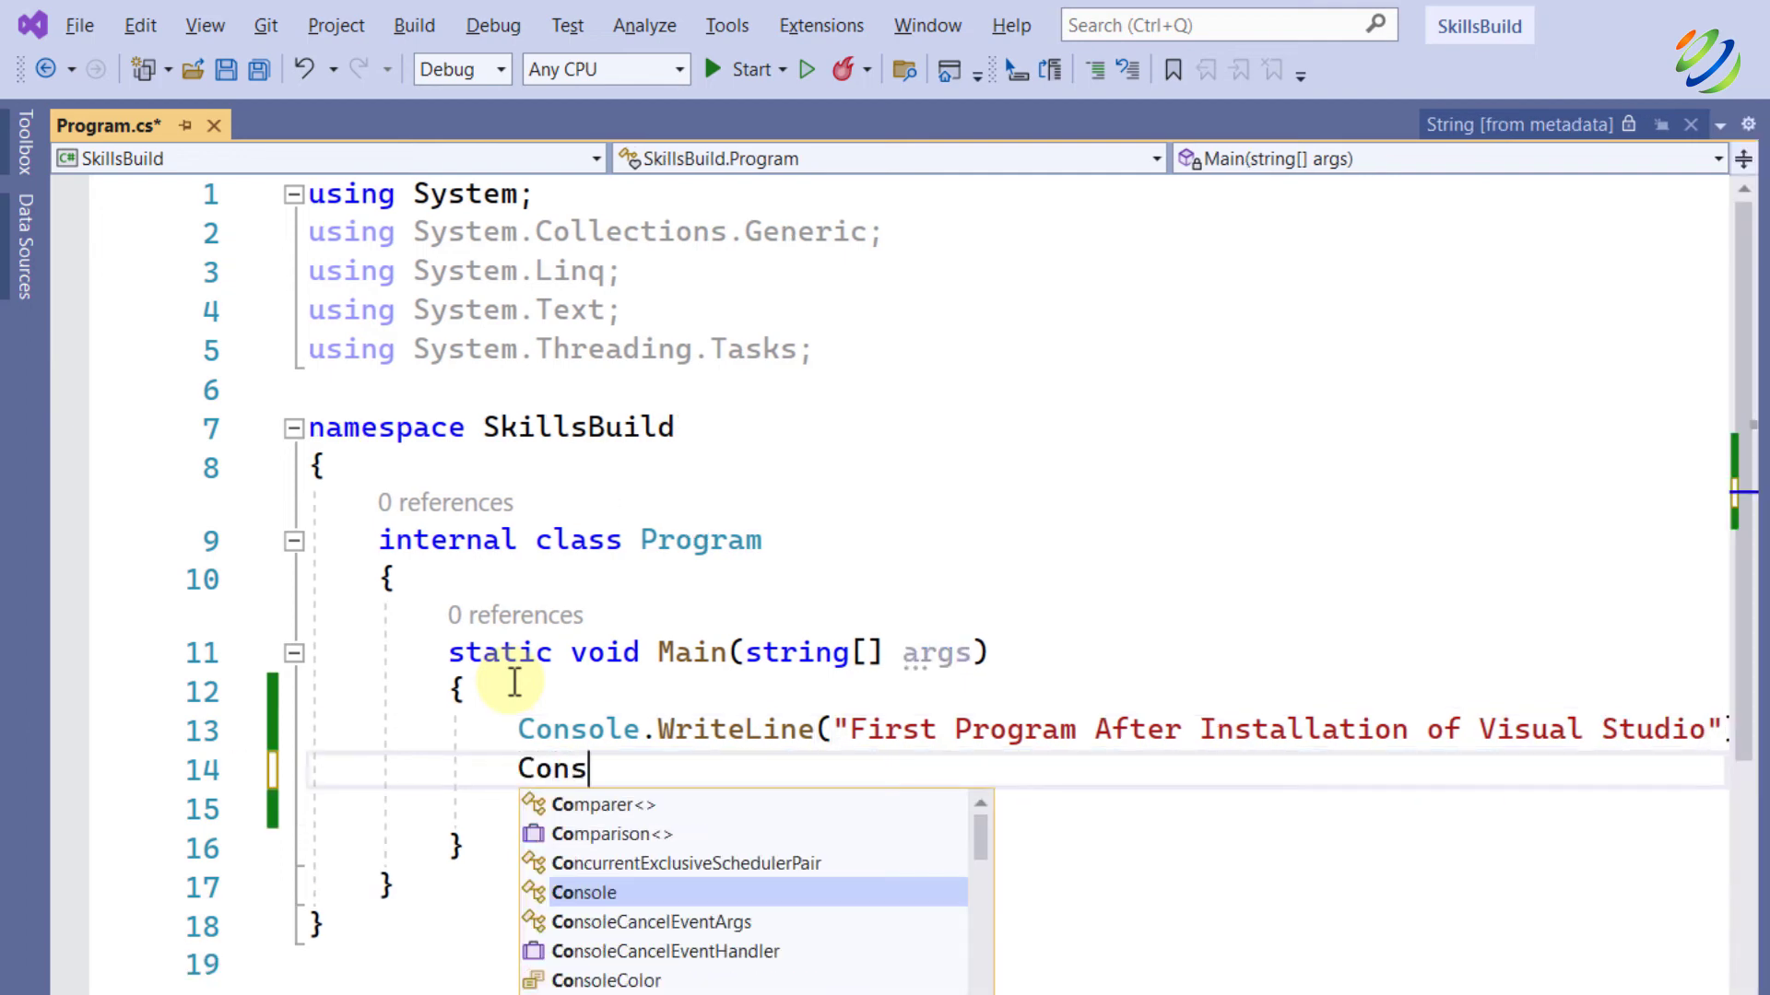
pyautogui.write('ole.Read')
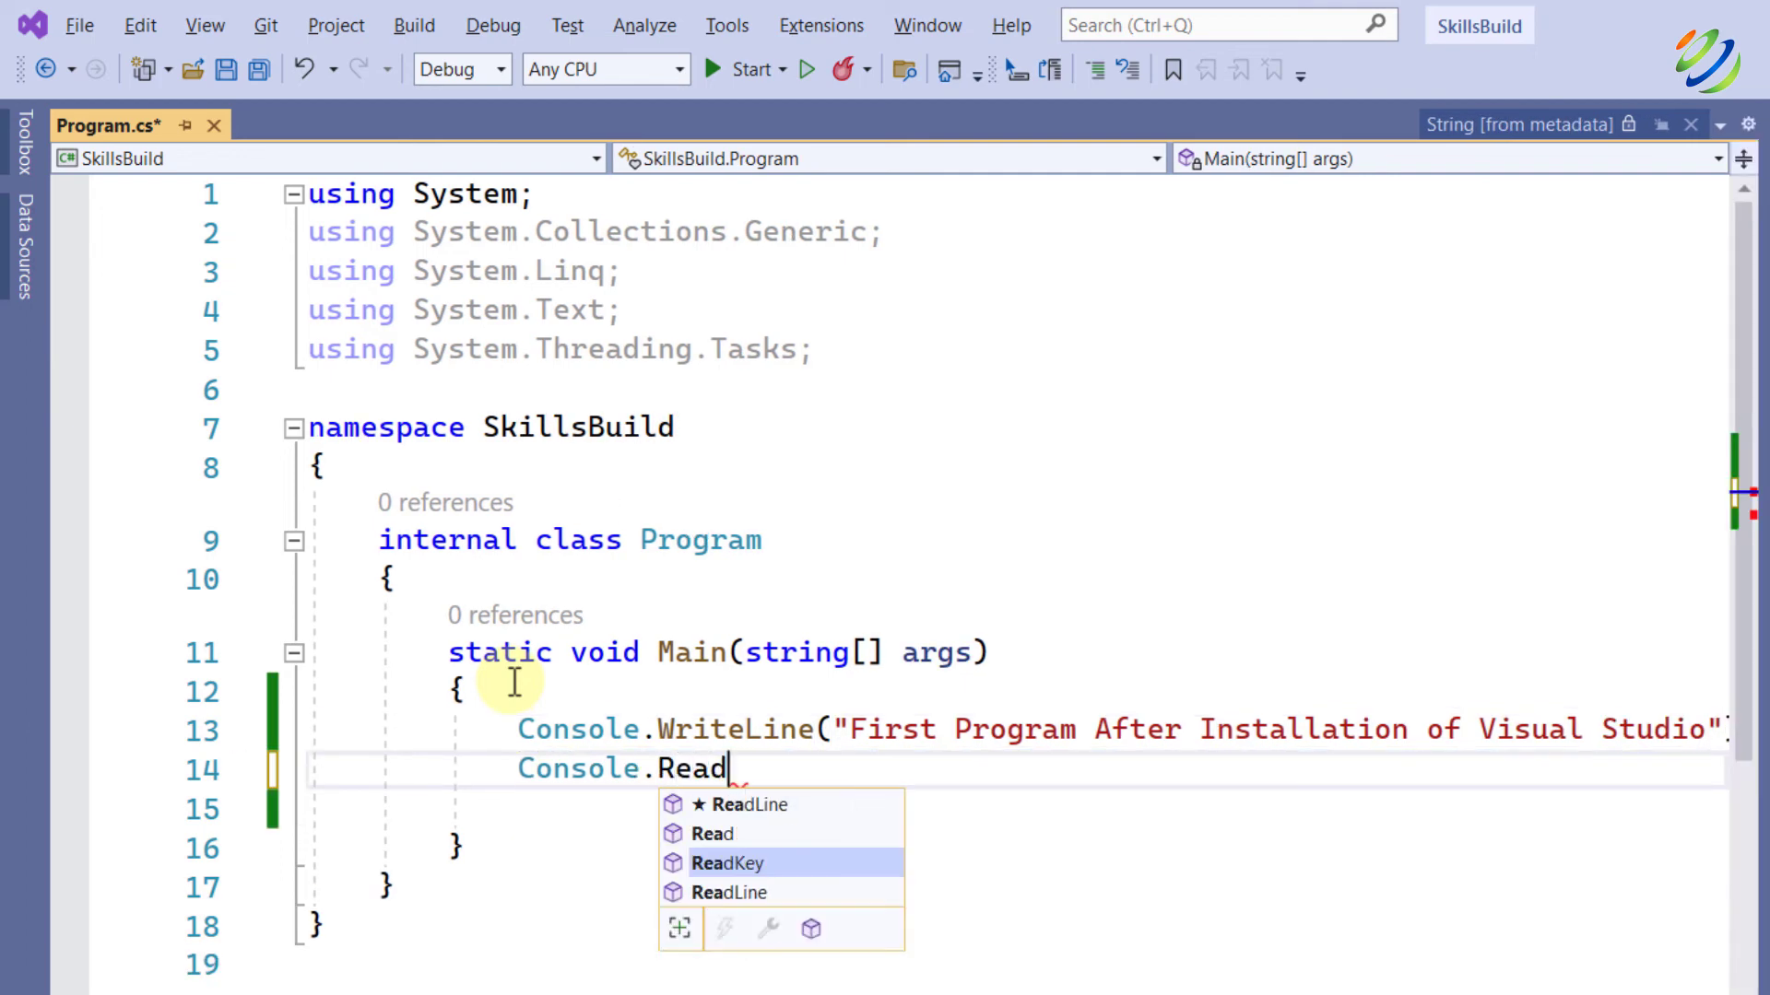
pyautogui.write('K')
pyautogui.press('Tab')
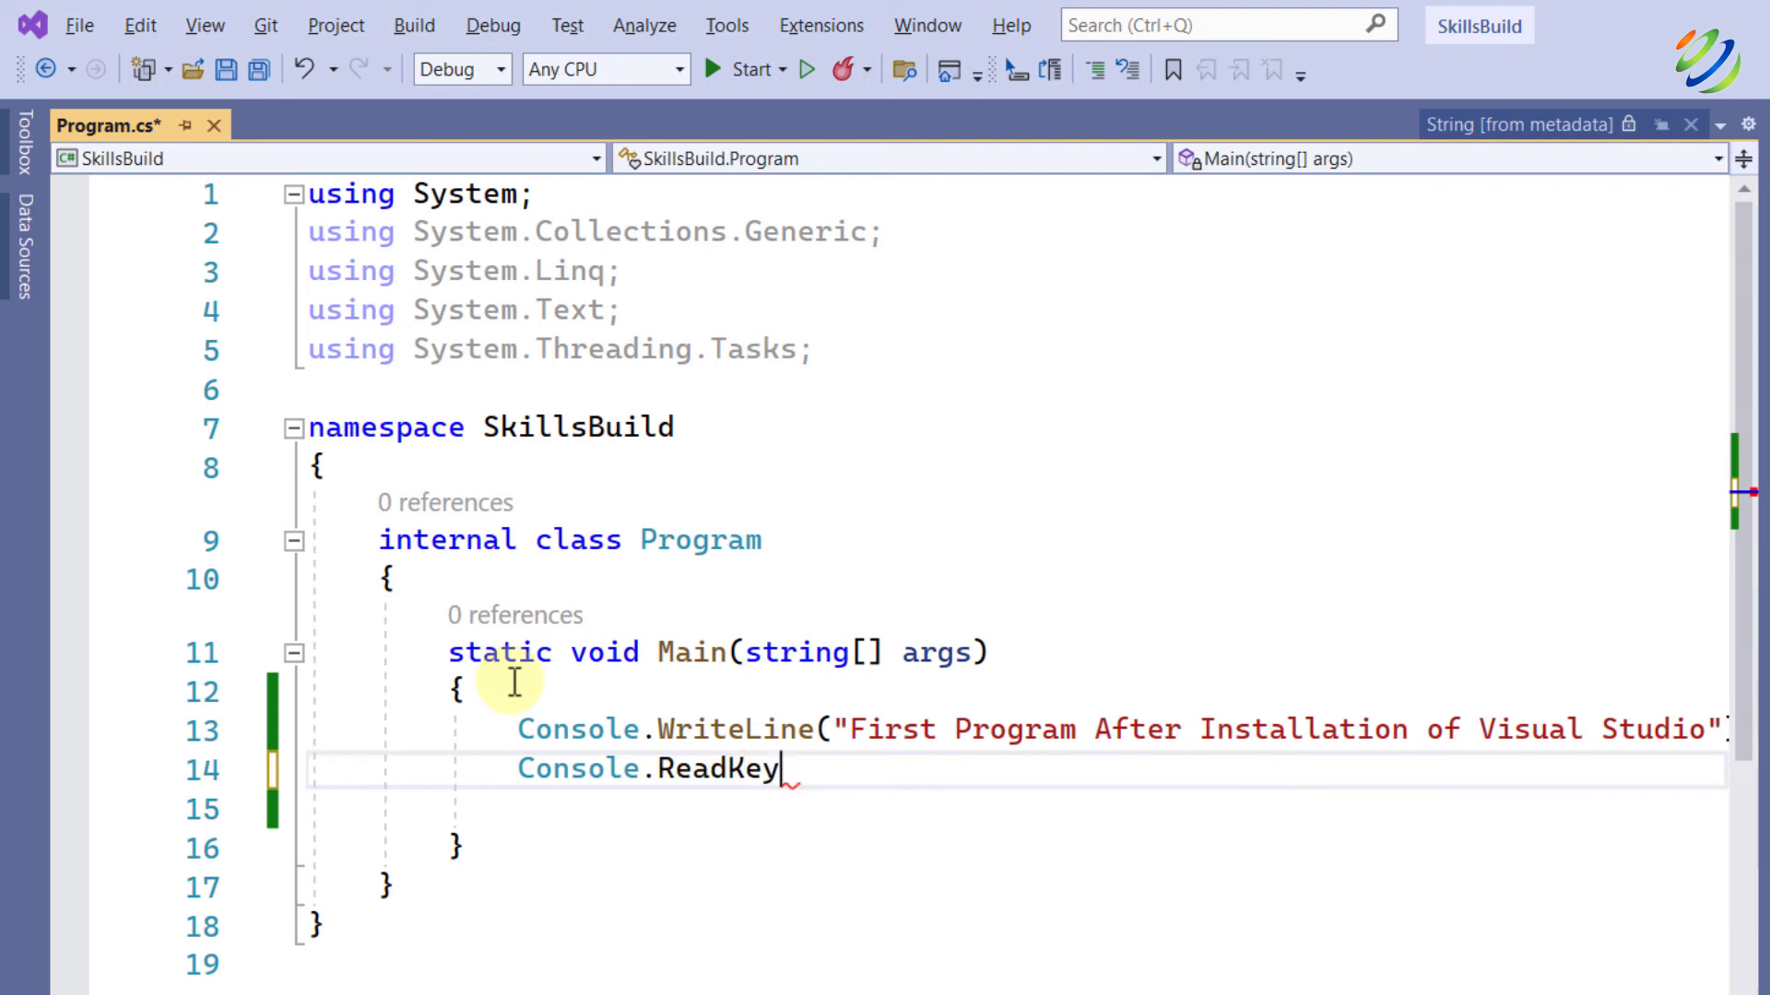
pyautogui.write('();')
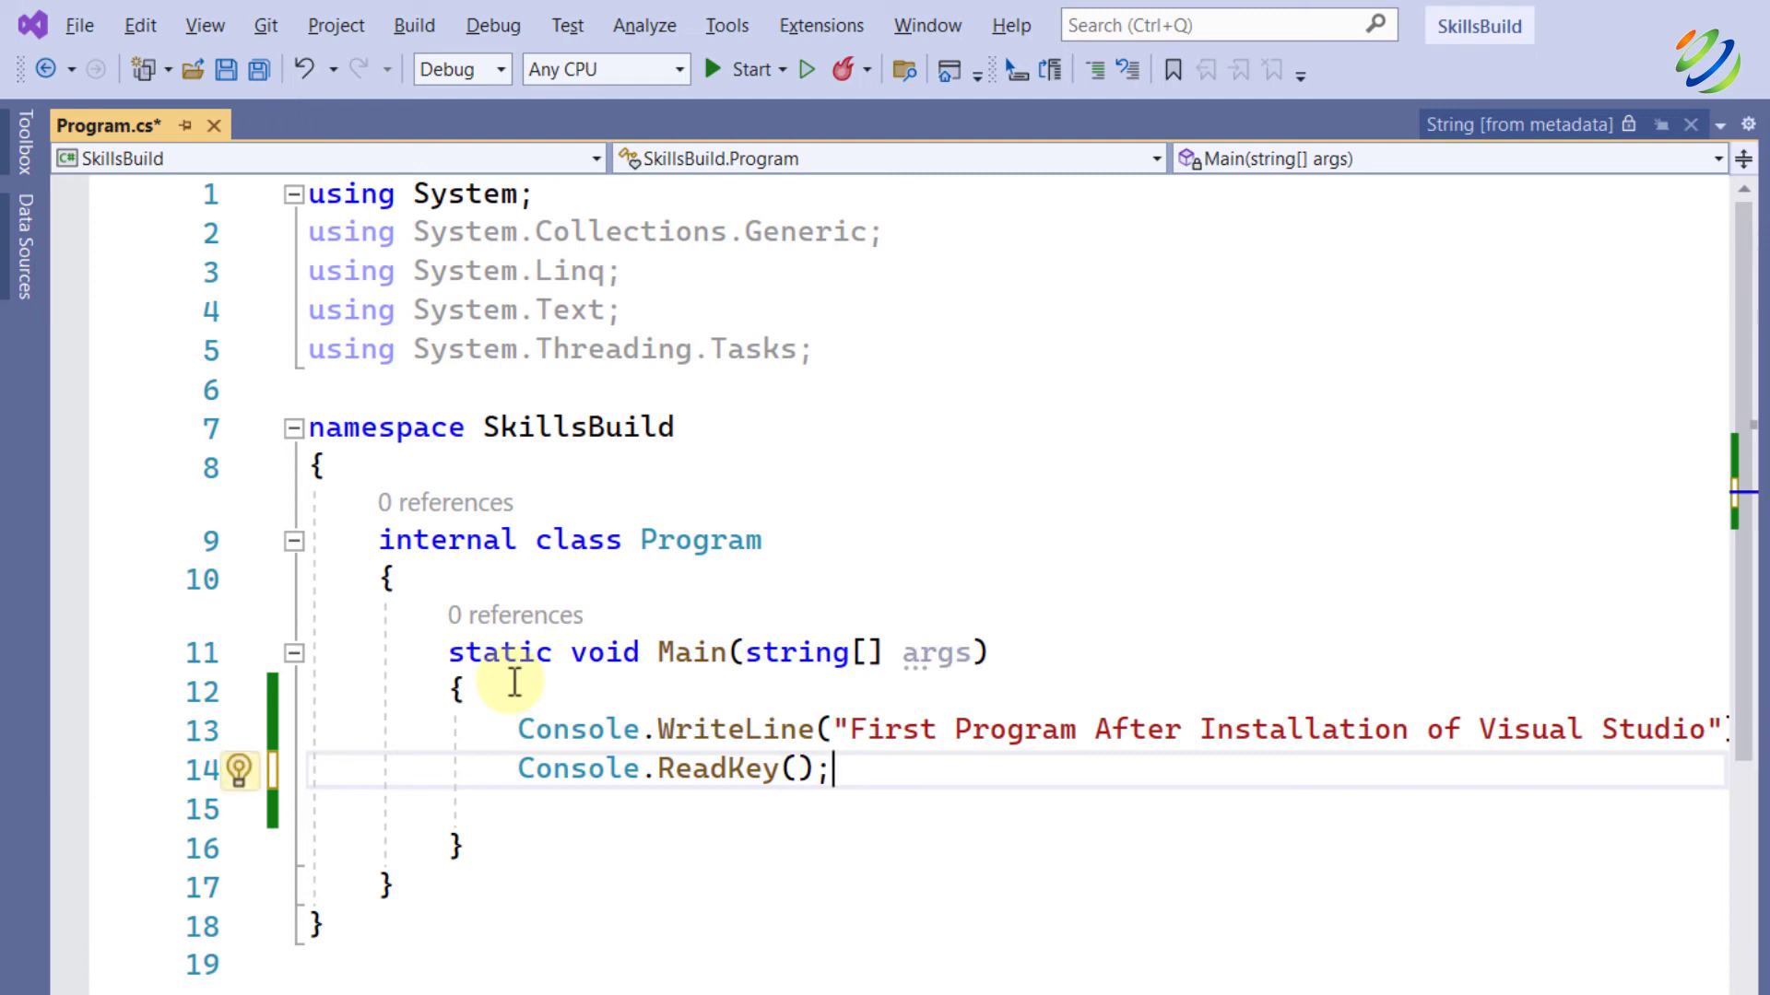
pyautogui.hotkey('ctrl', 's')
# Build the SkillsBuild solution and start the program in the Debug configuration.
pyautogui.click(428, 23)
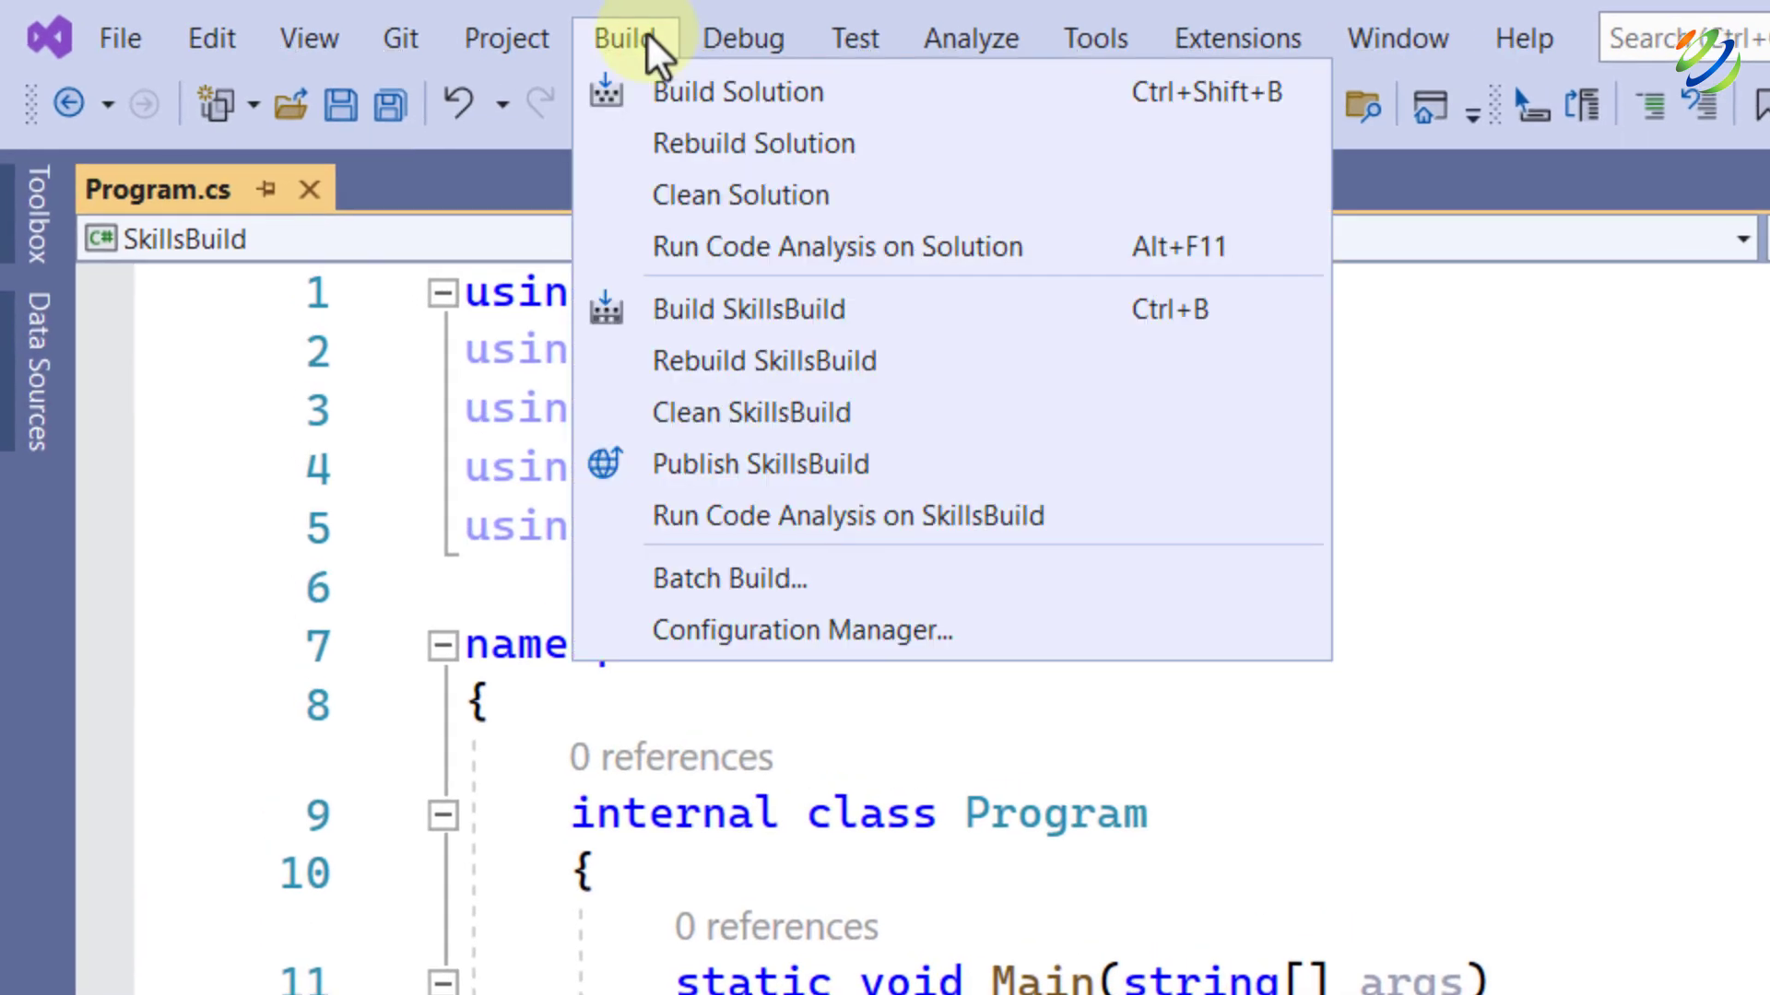
pyautogui.press('Down')
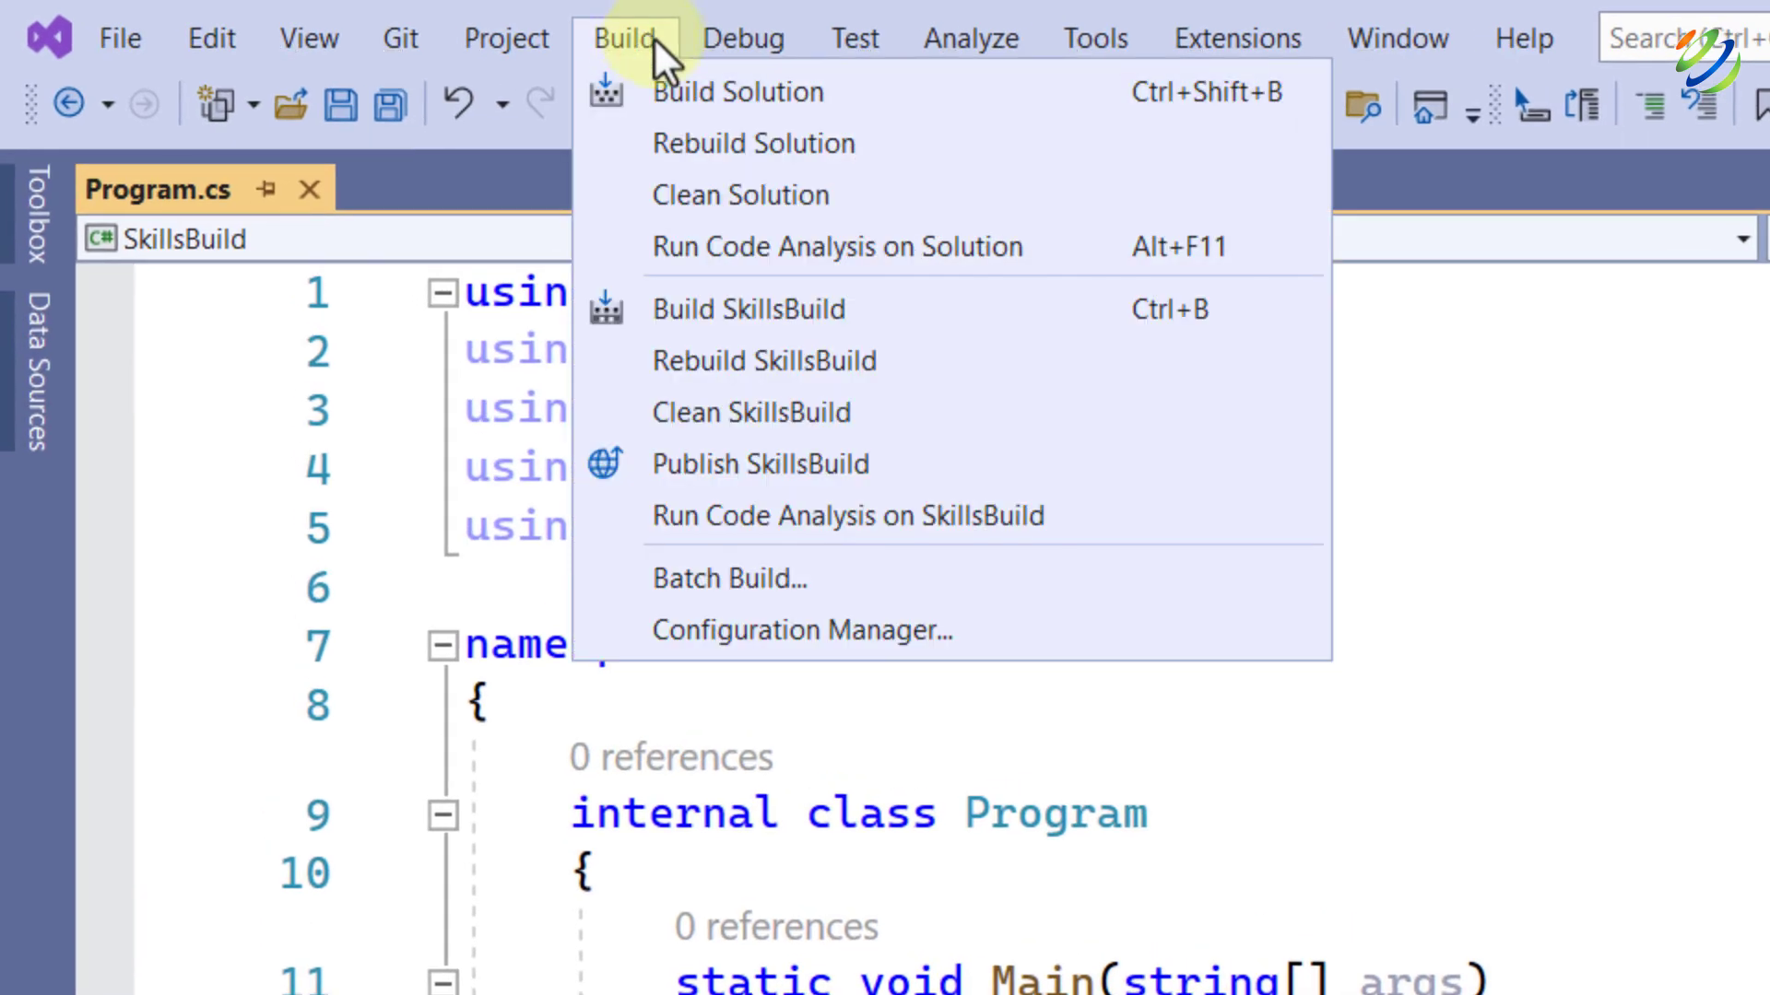
pyautogui.click(746, 103)
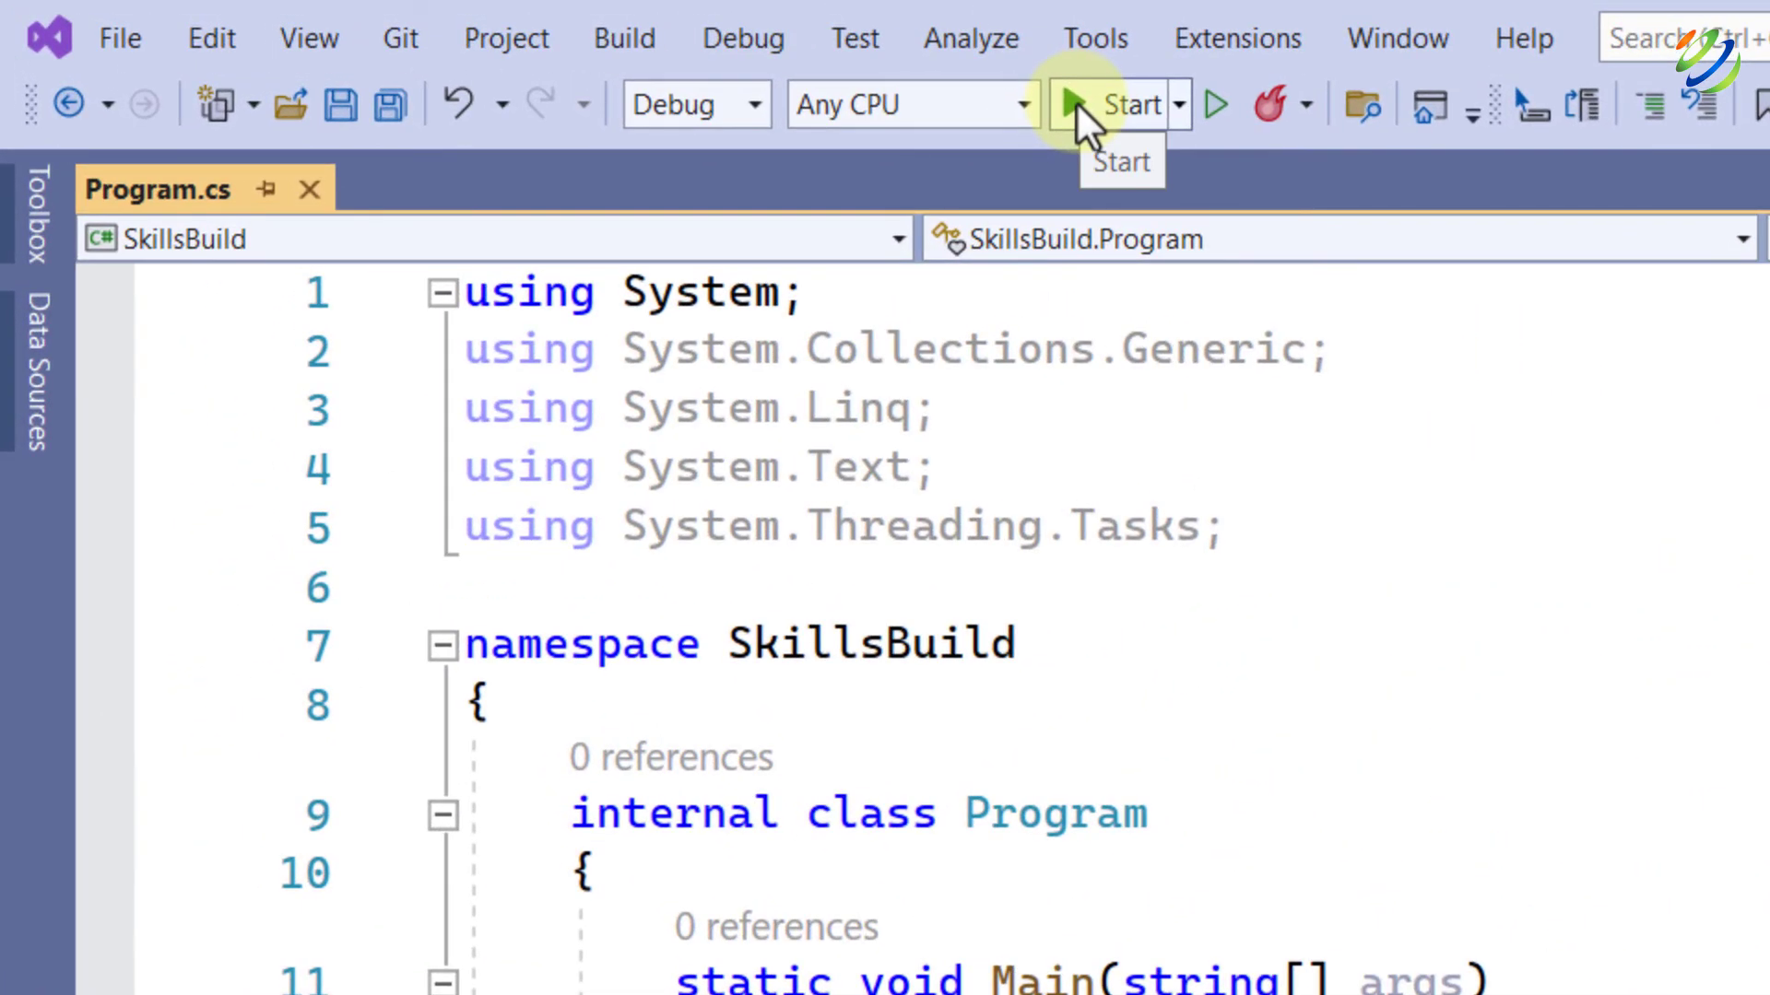
pyautogui.click(1076, 102)
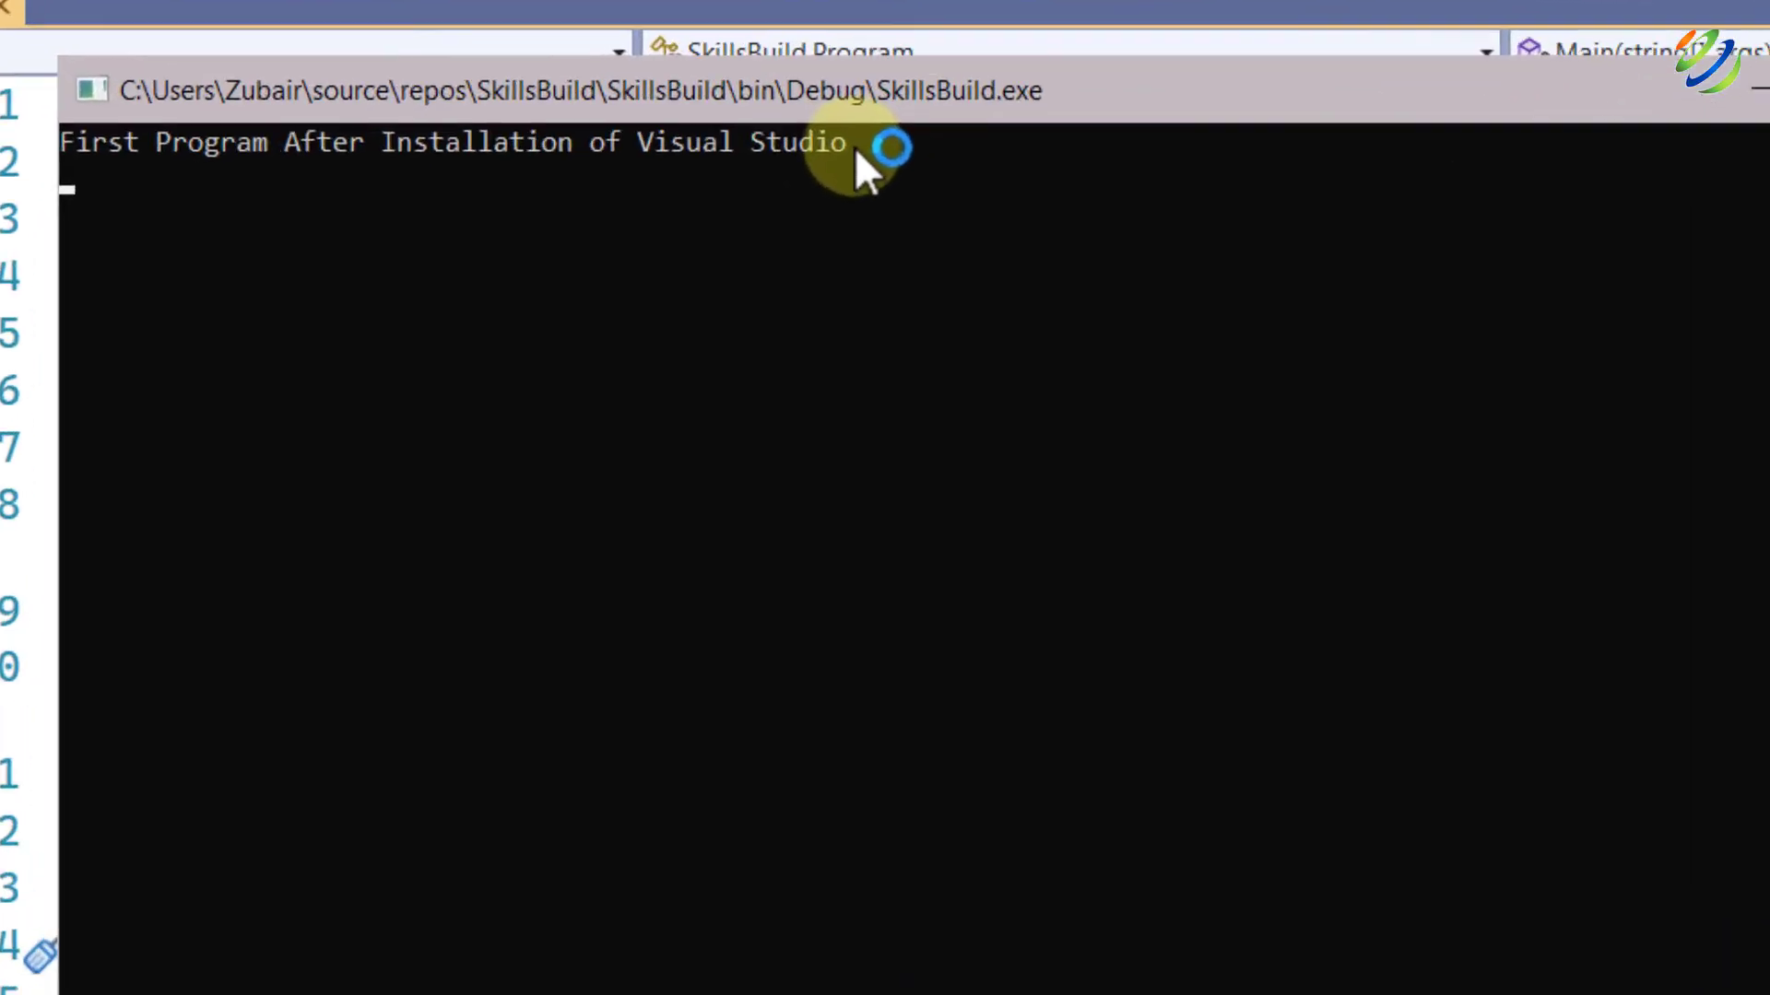
# Highlight the printed line in the program's console, and close the console window and the Output pane.
pyautogui.moveTo(567, 198); pyautogui.dragTo(402, 200)
pyautogui.moveTo(616, 131); pyautogui.dragTo(41, 122)
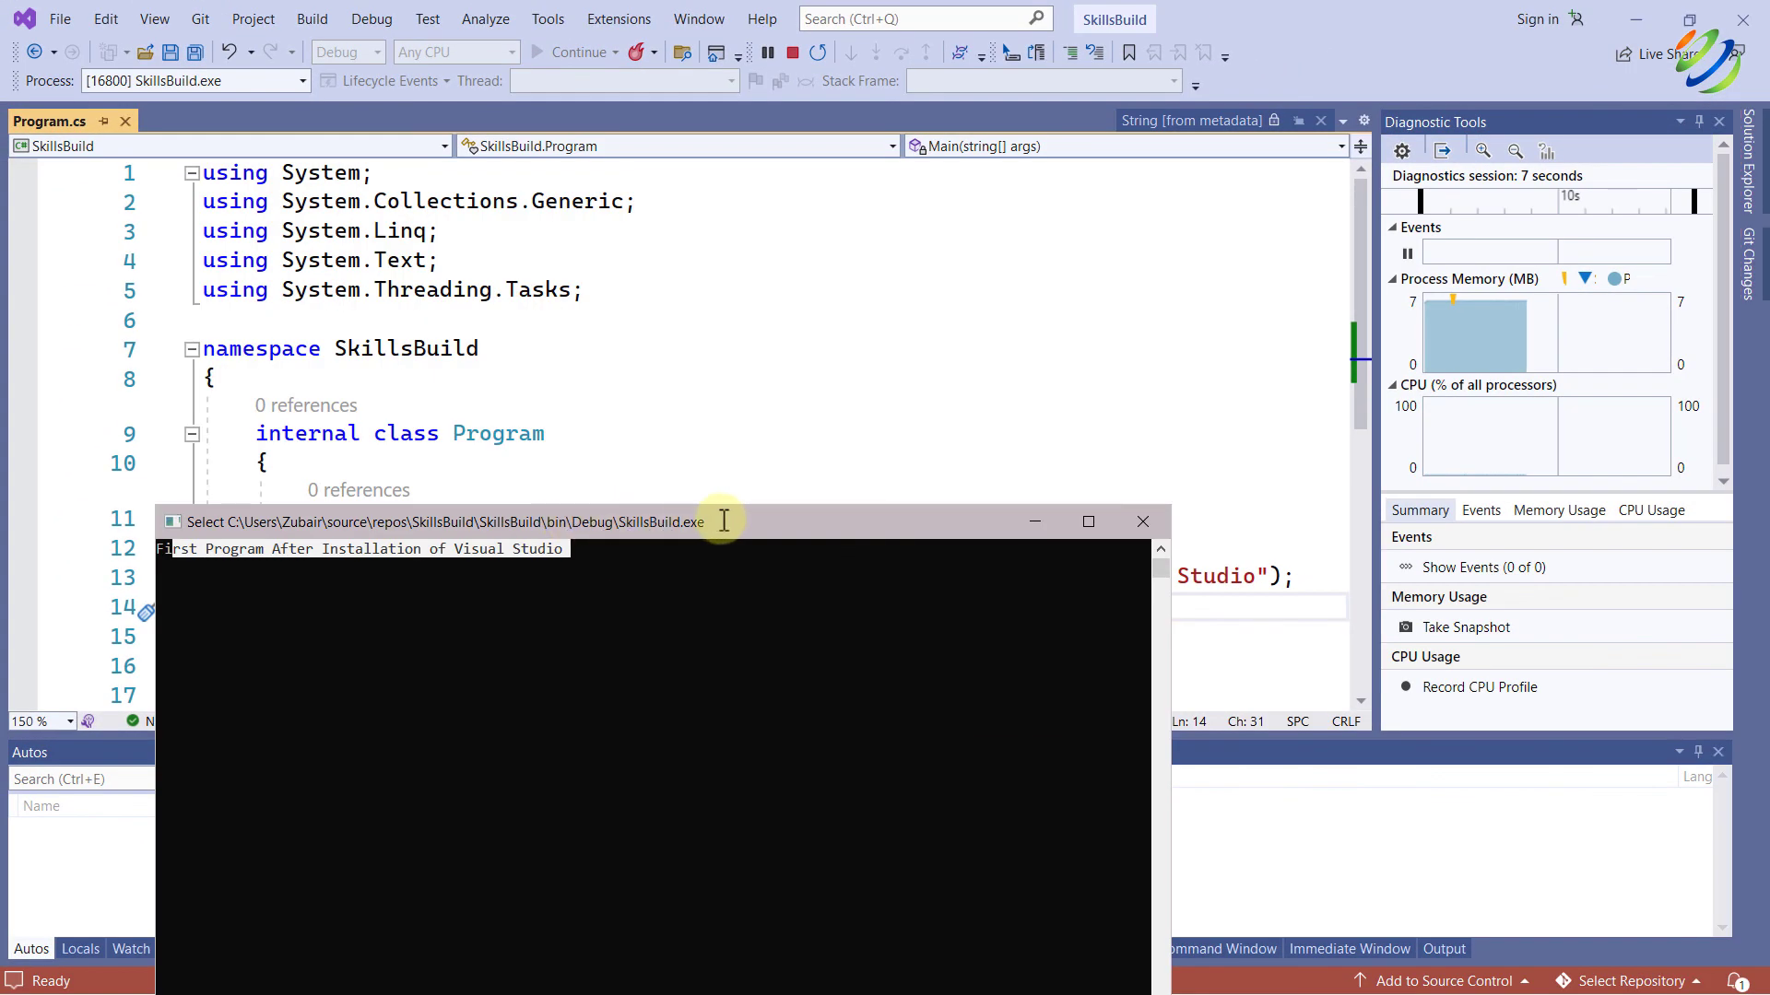
pyautogui.click(1142, 531)
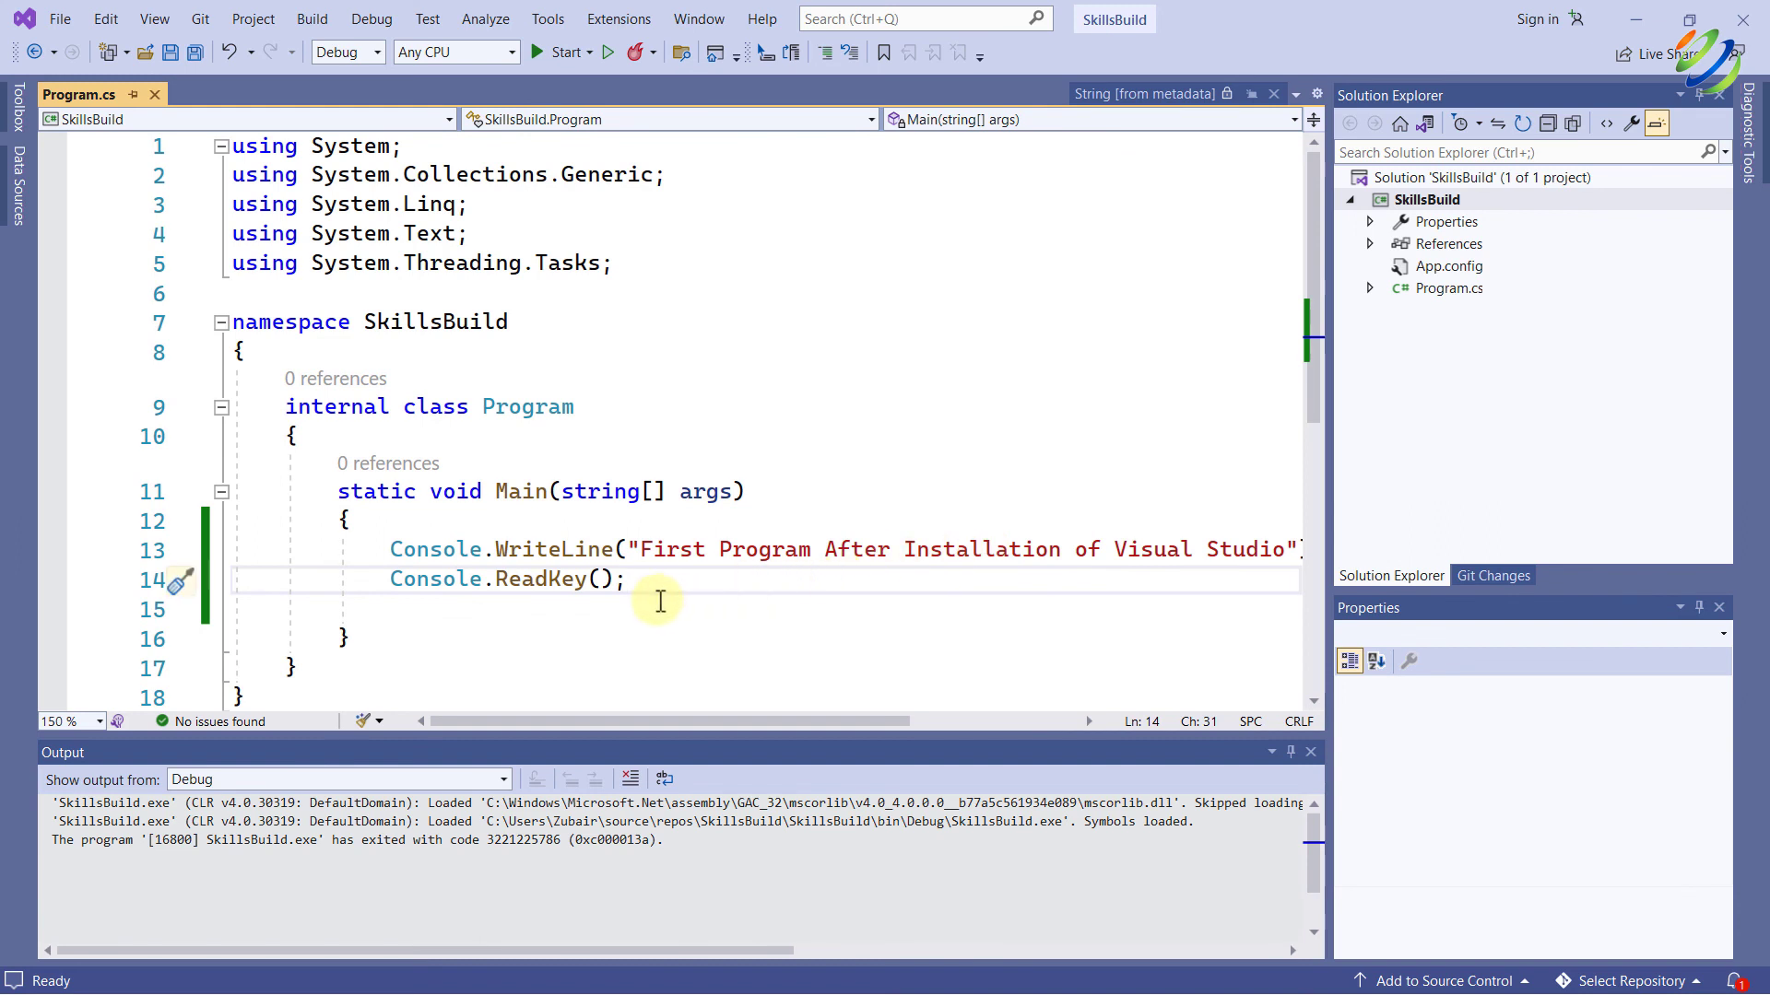
pyautogui.click(1311, 753)
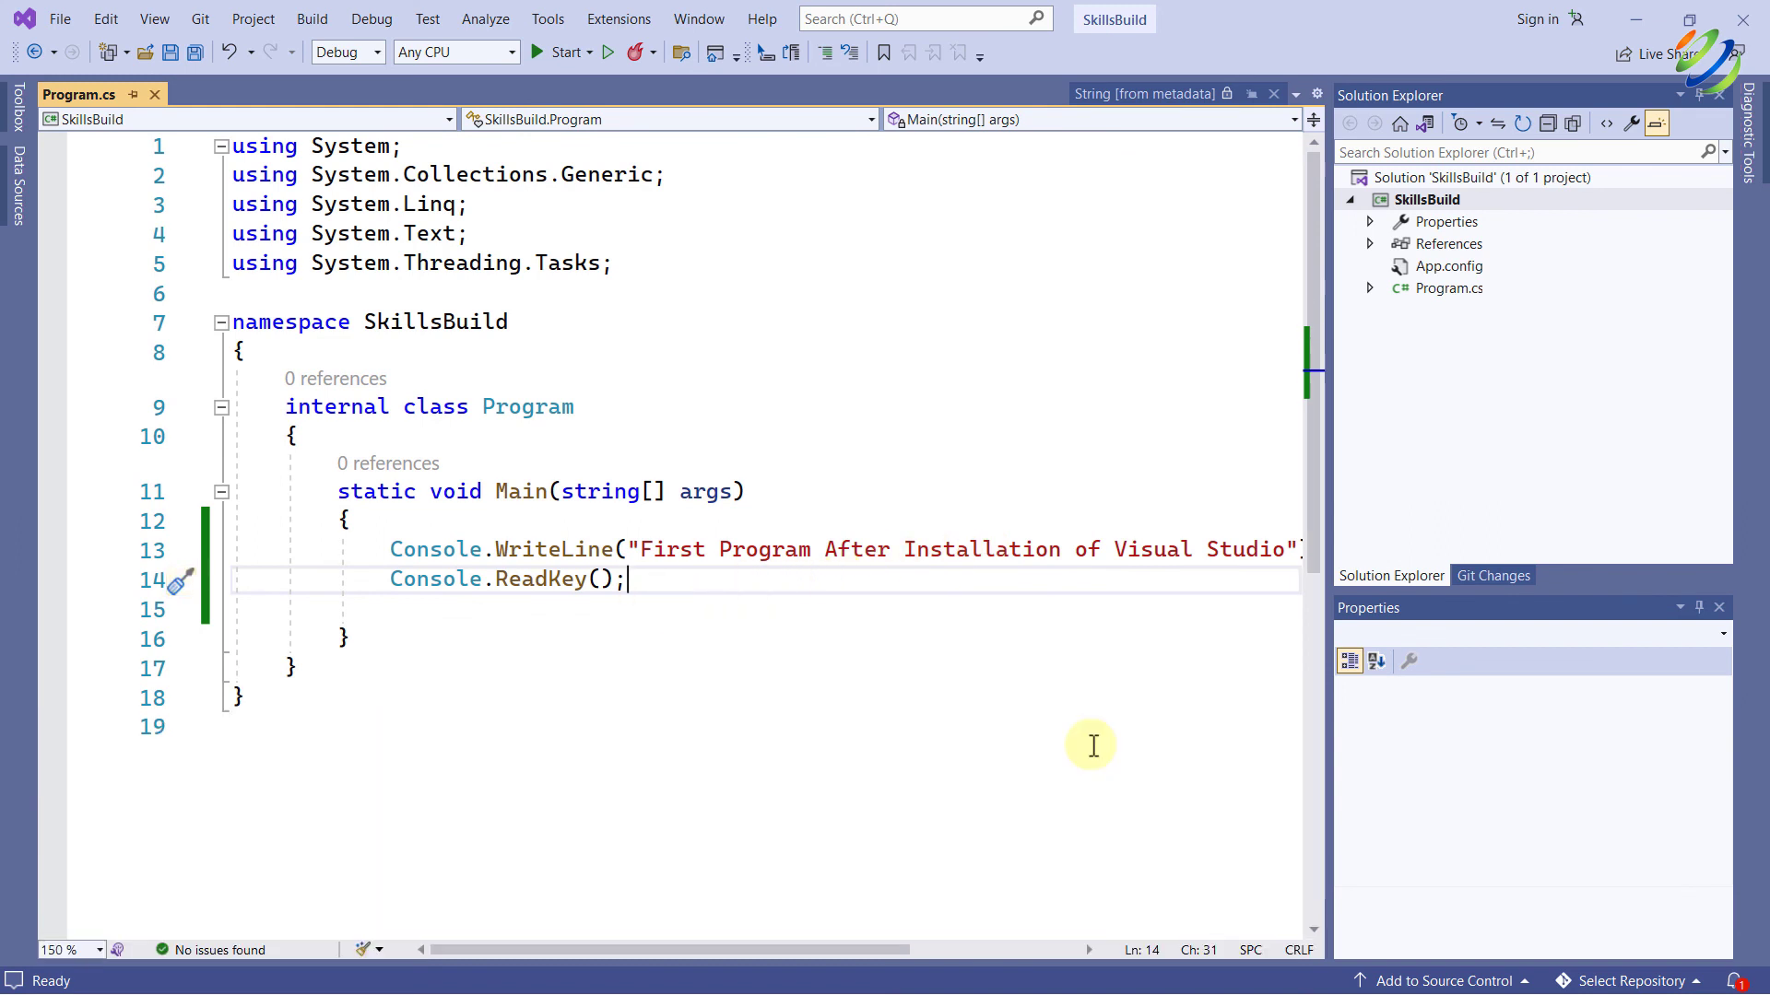